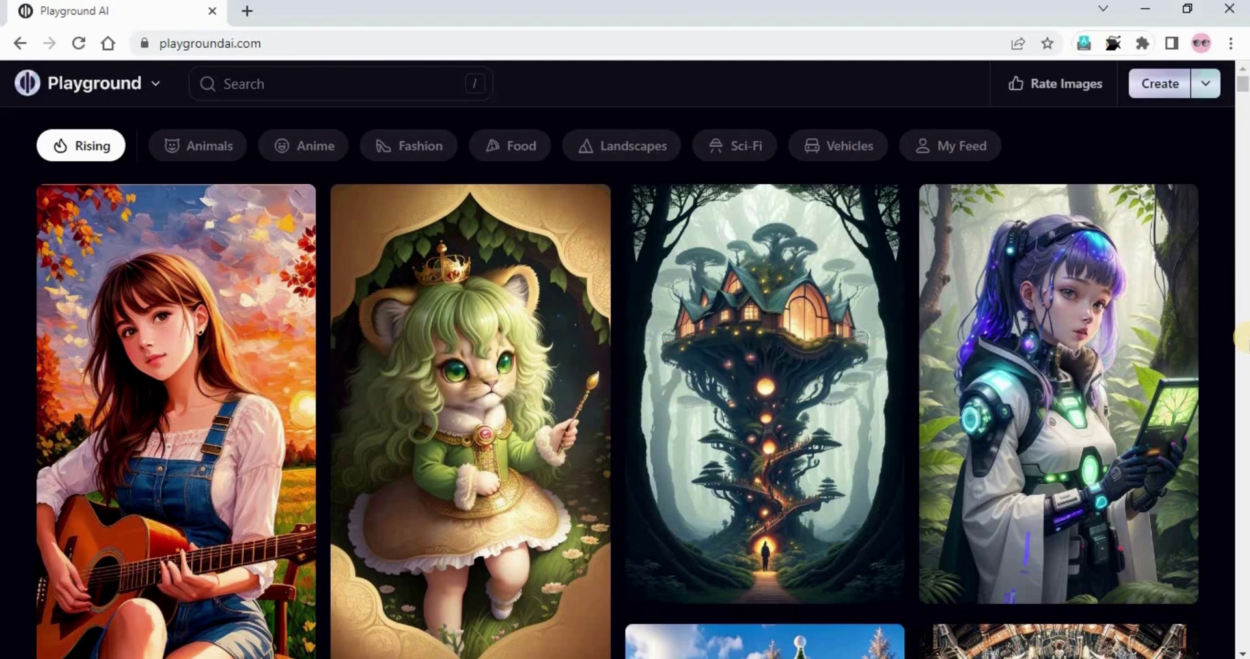
View the saved canvas files, and return to the community feed
click(73, 96)
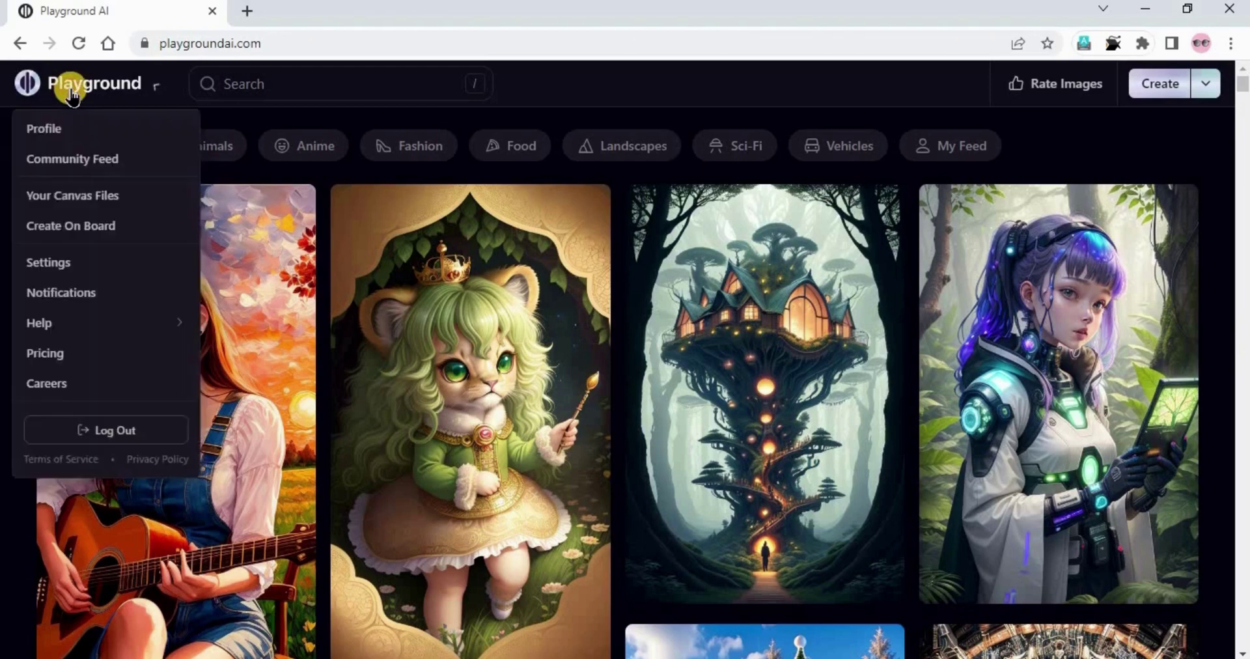
click(88, 208)
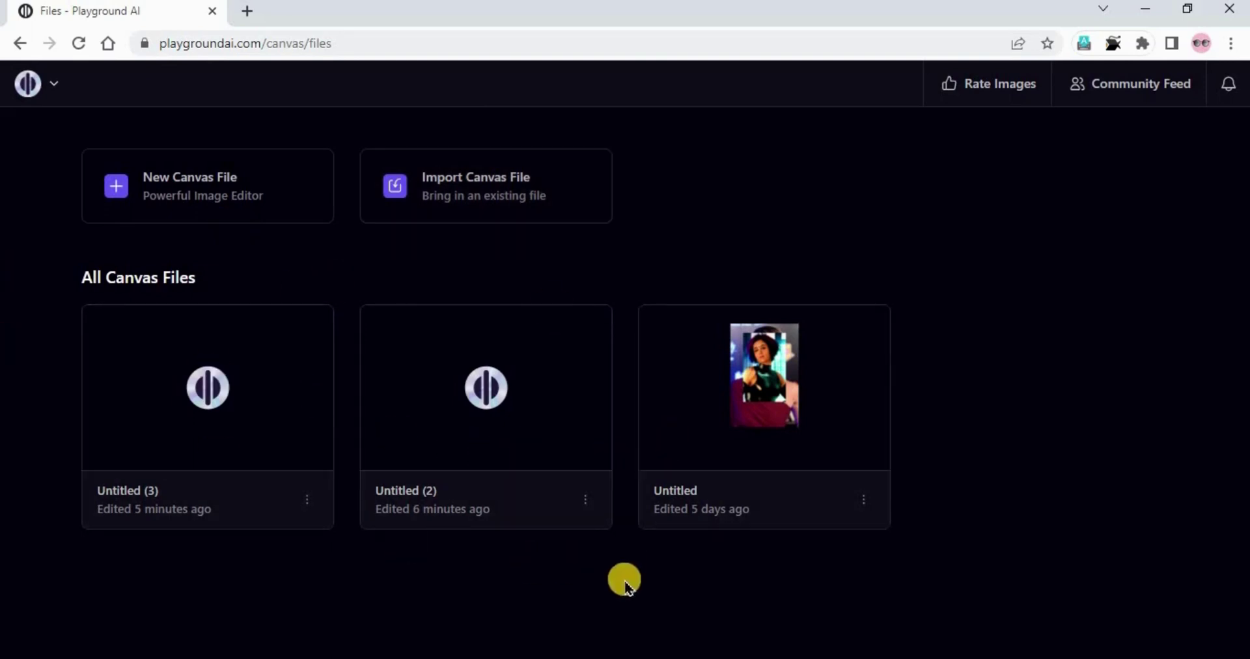
click(28, 83)
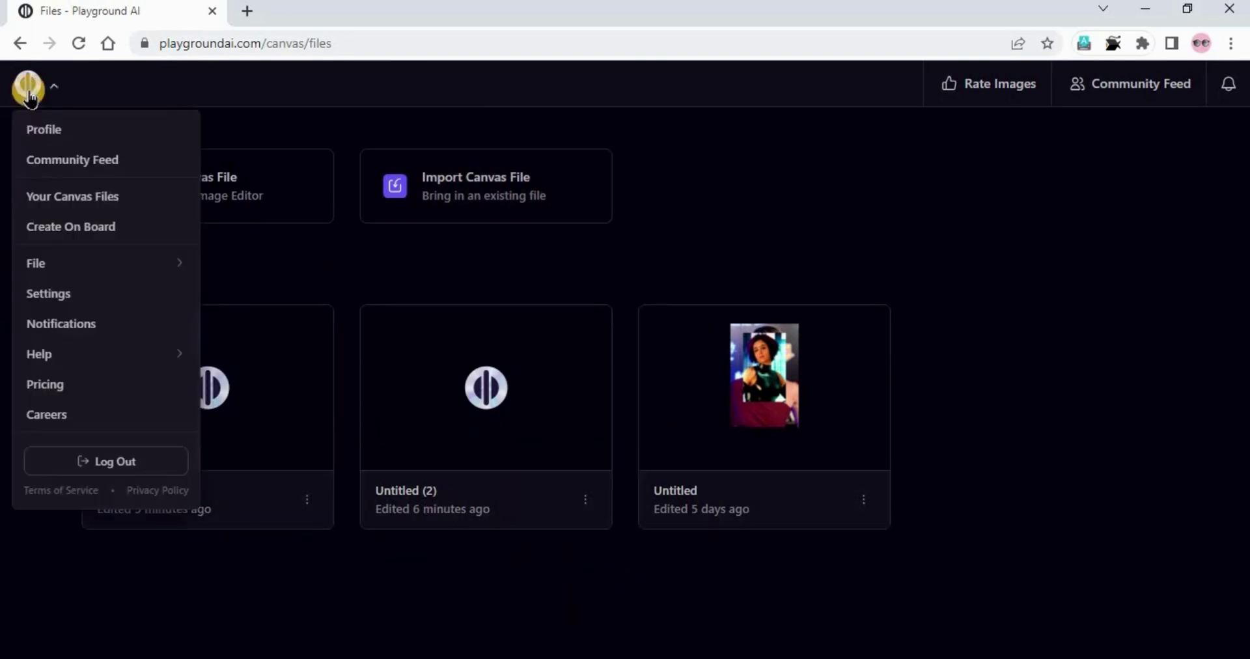
click(76, 168)
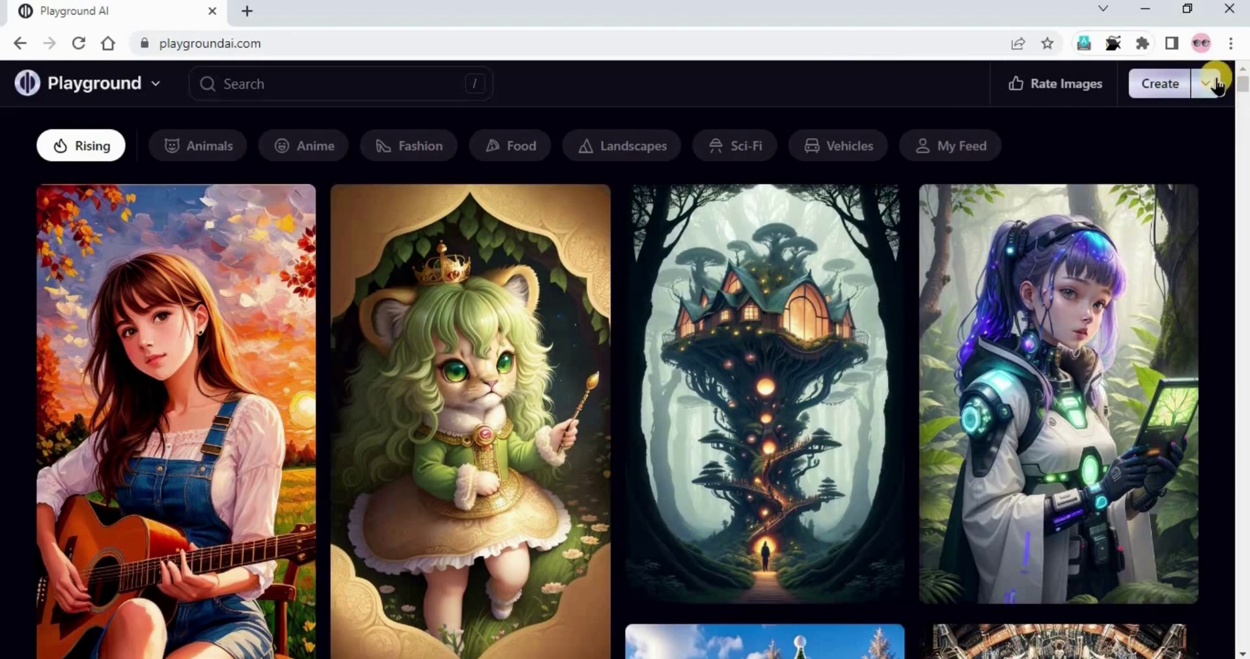
Create a new canvas file and paste the prompt describing a mountain river in a picturesque landscape into its generation frame
click(1211, 84)
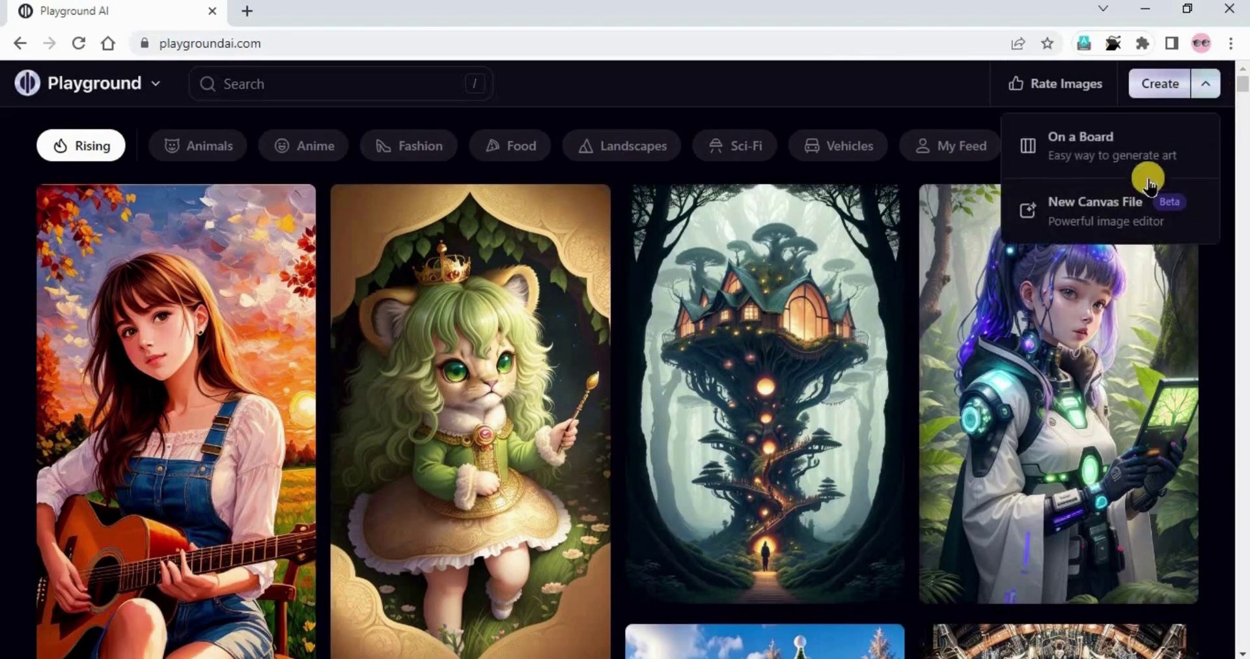
click(1080, 218)
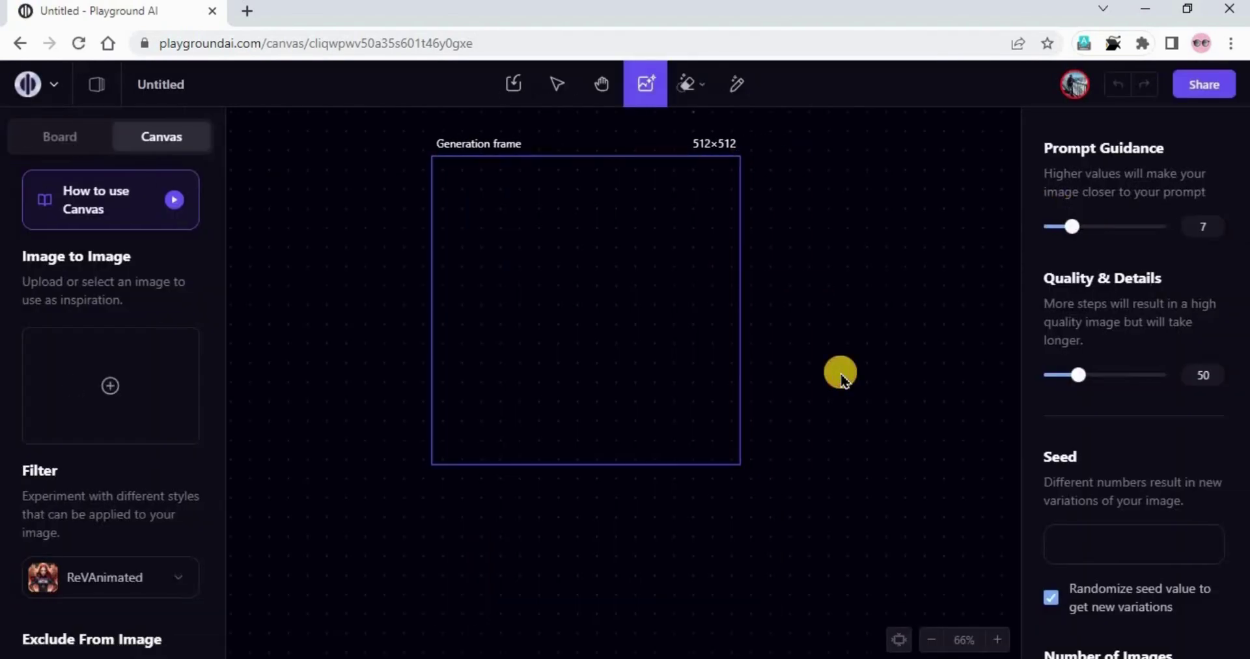
click(595, 260)
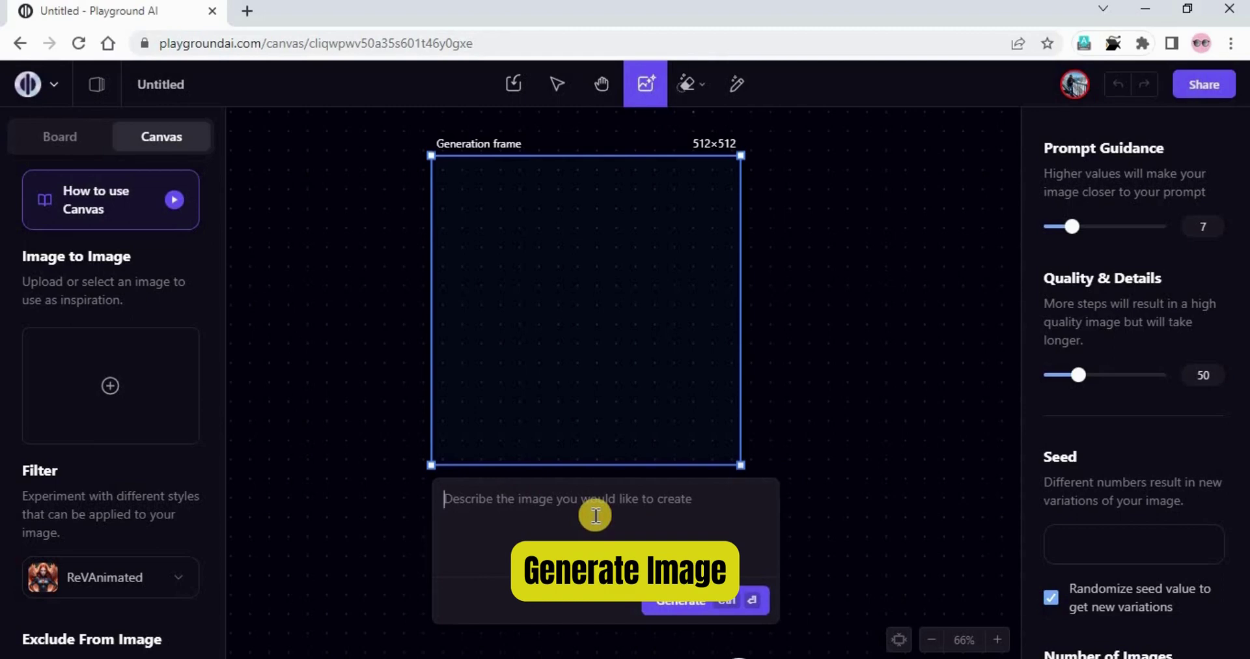
click(483, 494)
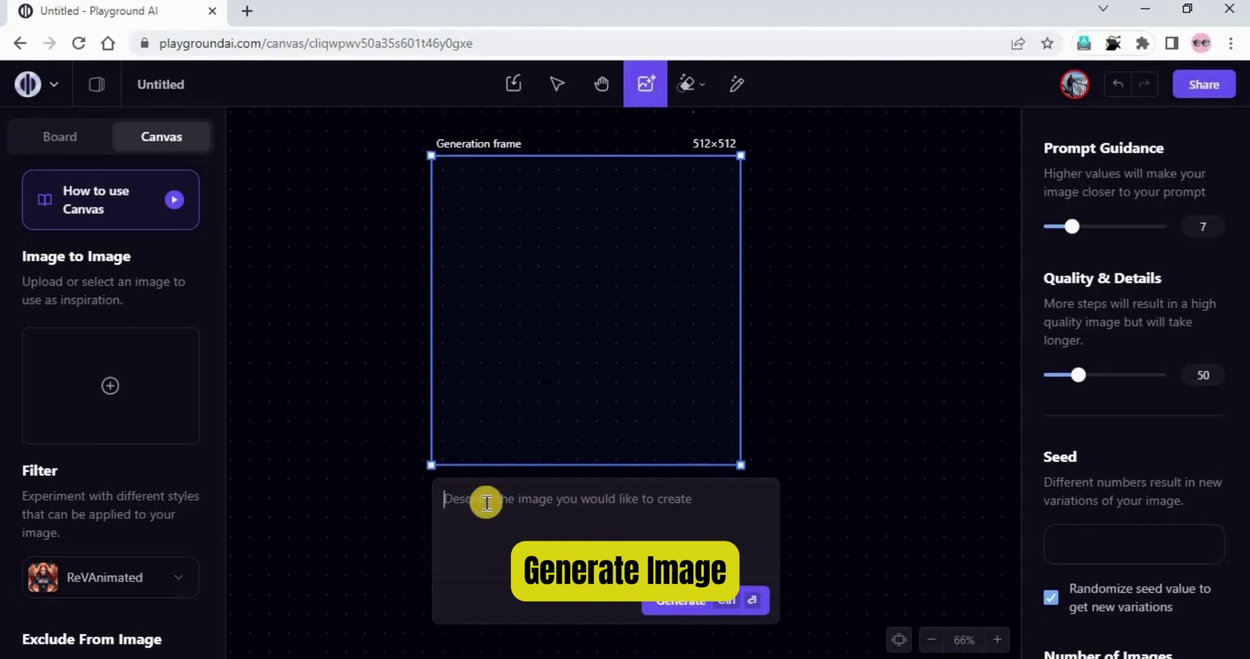
key(ctrl+v)
scroll(558, 497, up, 1)
click(559, 498)
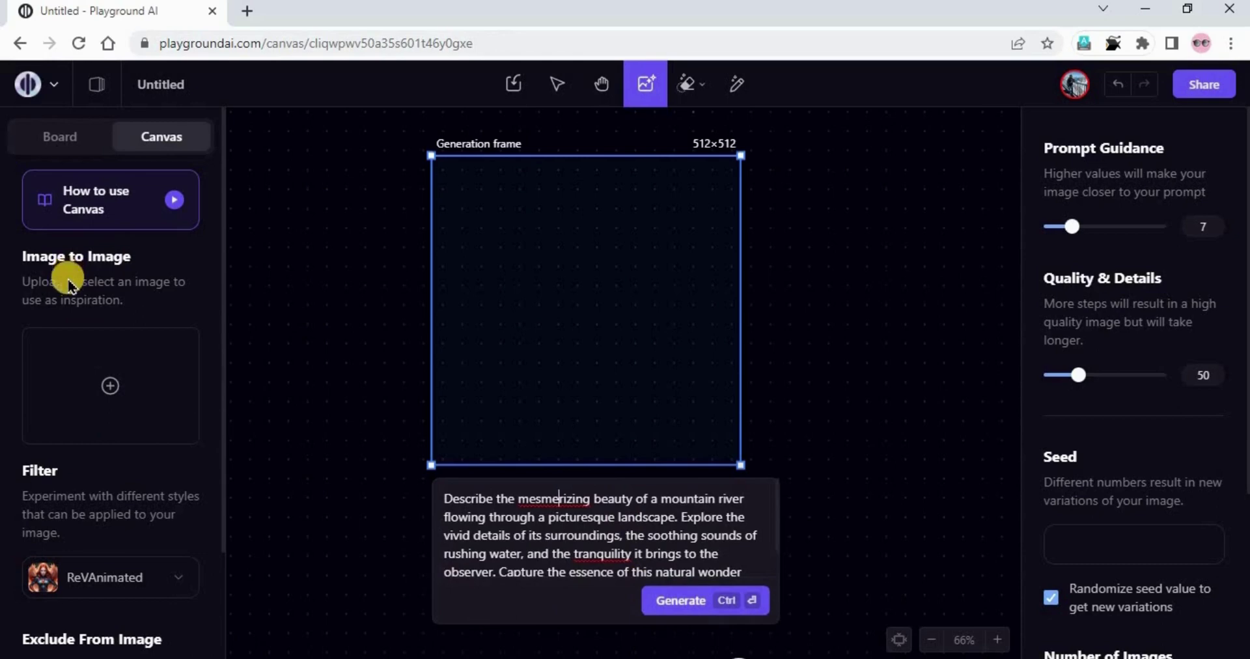
Set the filter to Realistic Vision 2 and exclude "blurry" from the image
scroll(73, 351, down, 2)
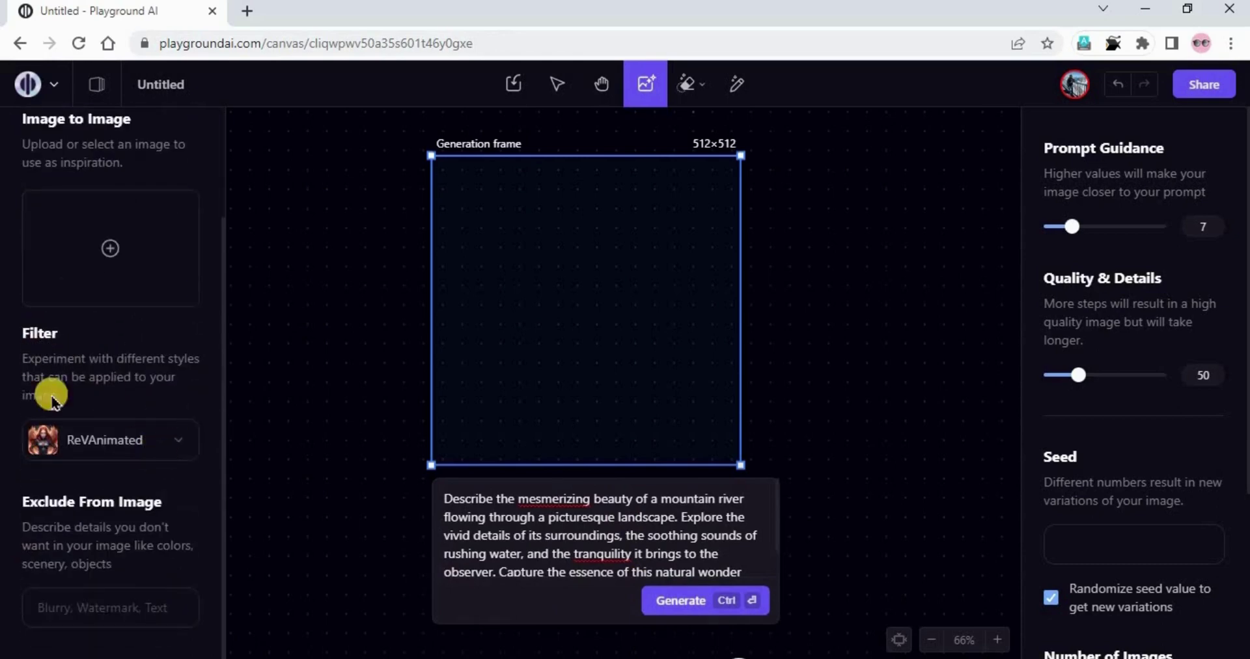
click(108, 457)
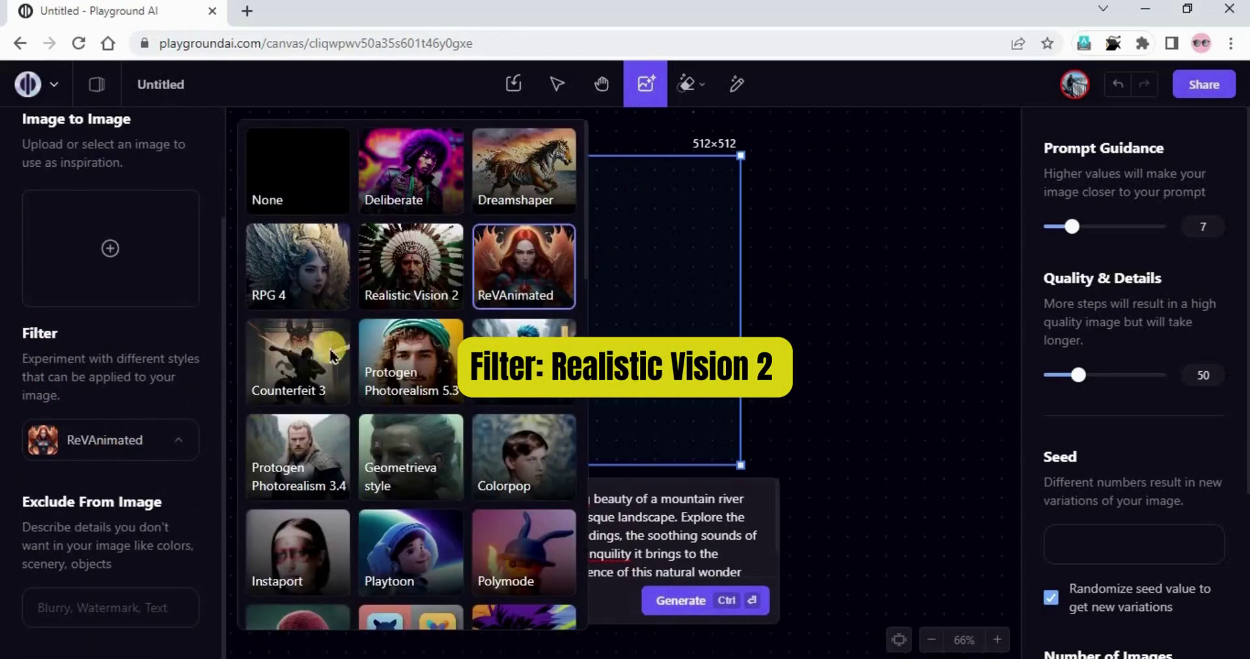
click(413, 237)
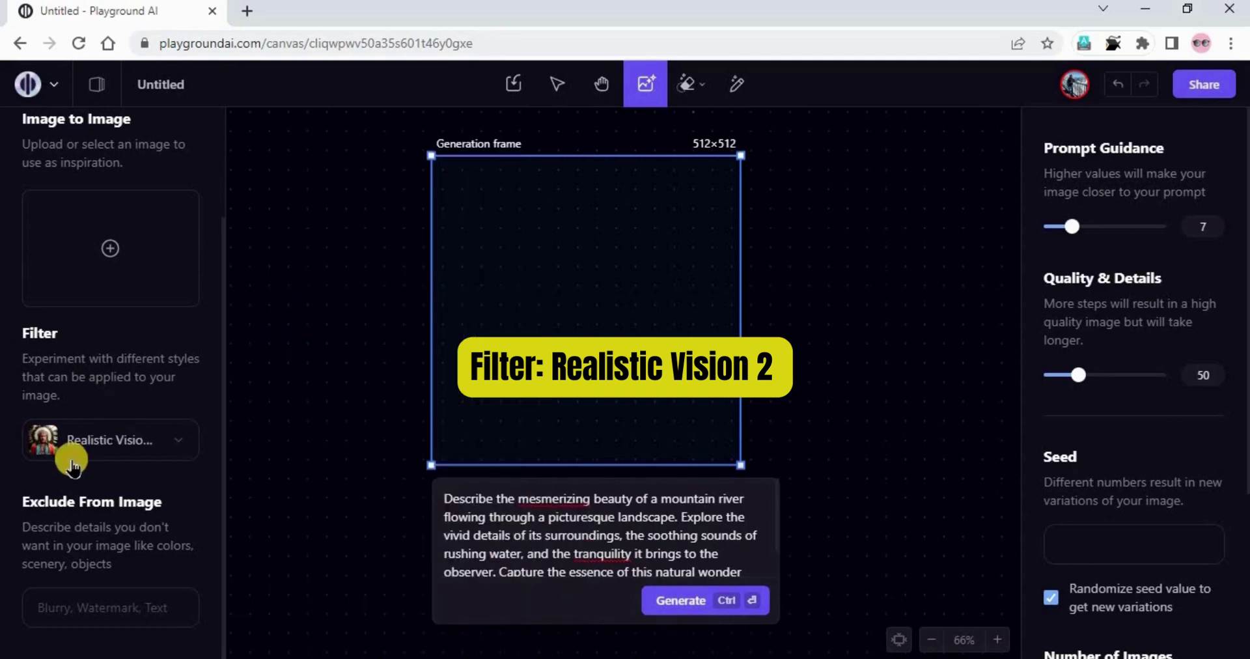
click(96, 616)
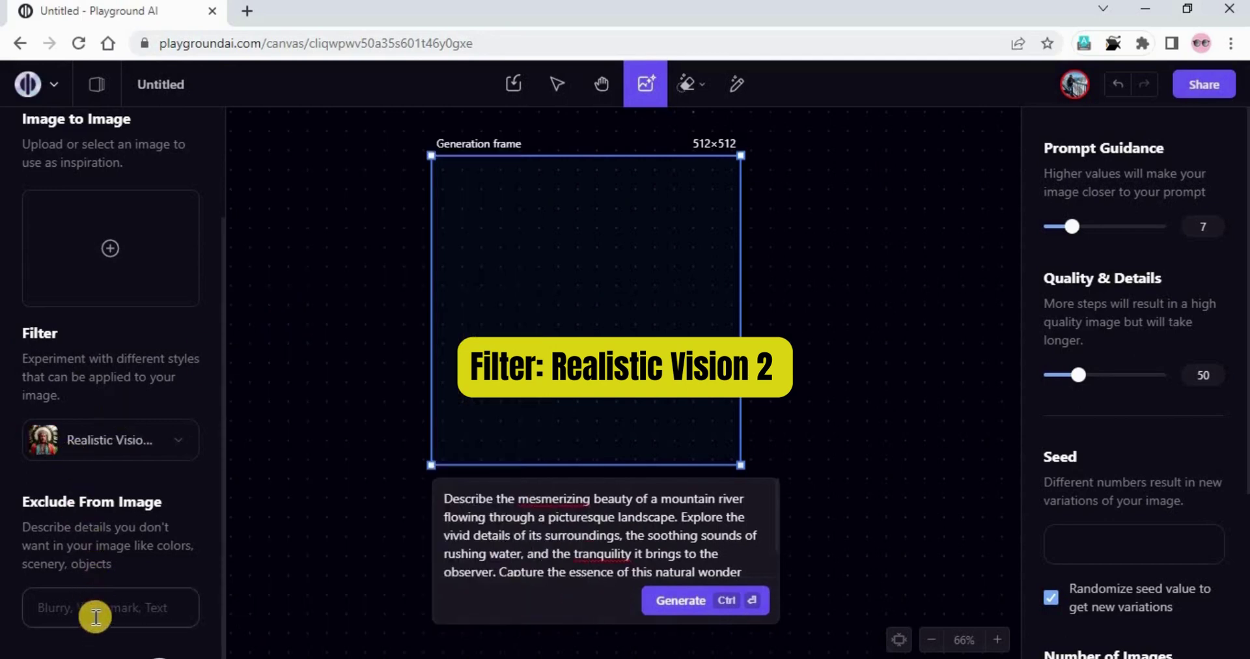
text(b)
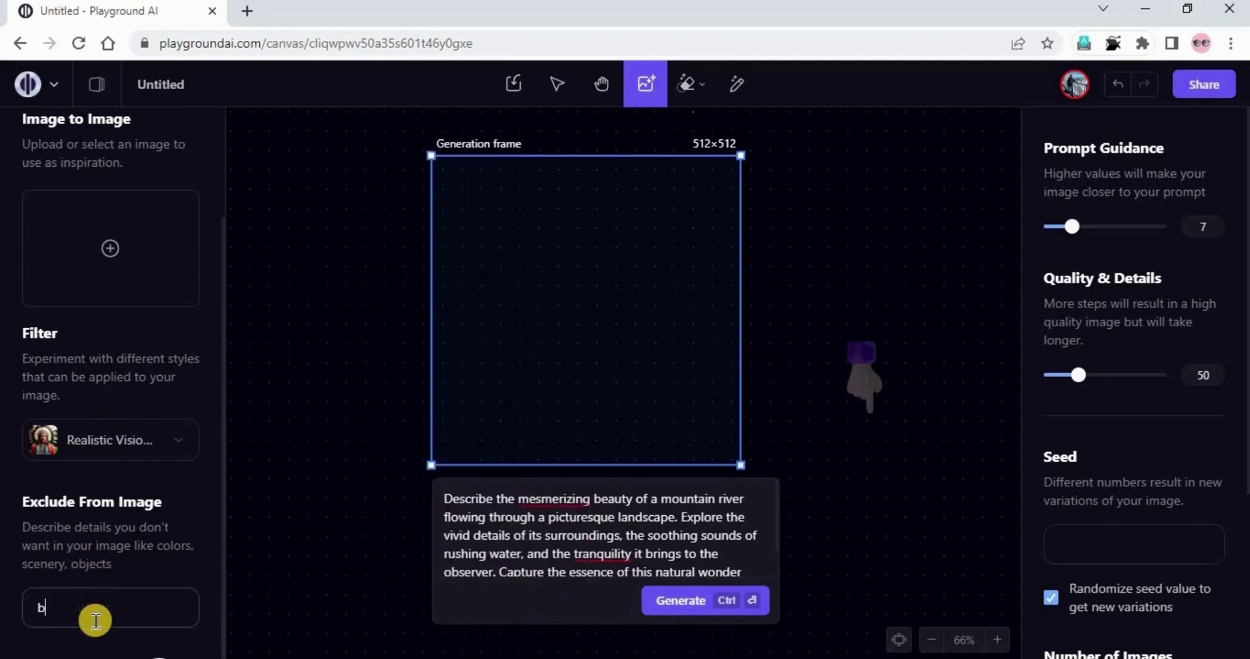
text(lurry)
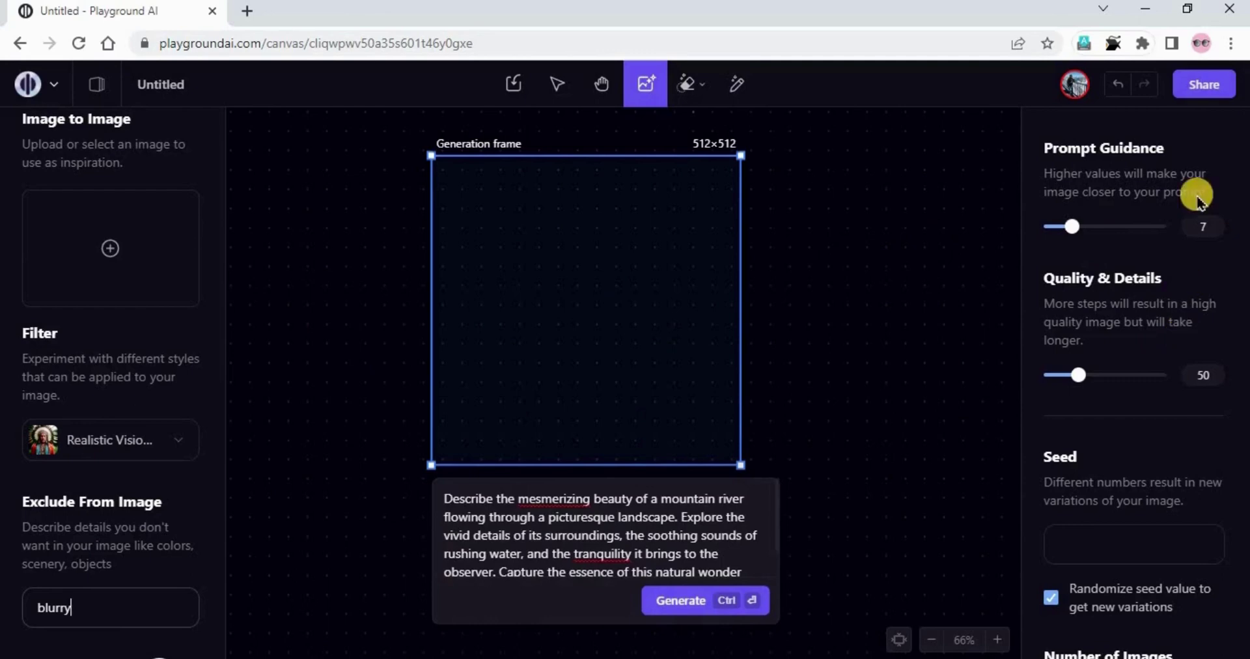
Show the advanced generation options and set the sampler to k_euler_ancestral
click(1203, 229)
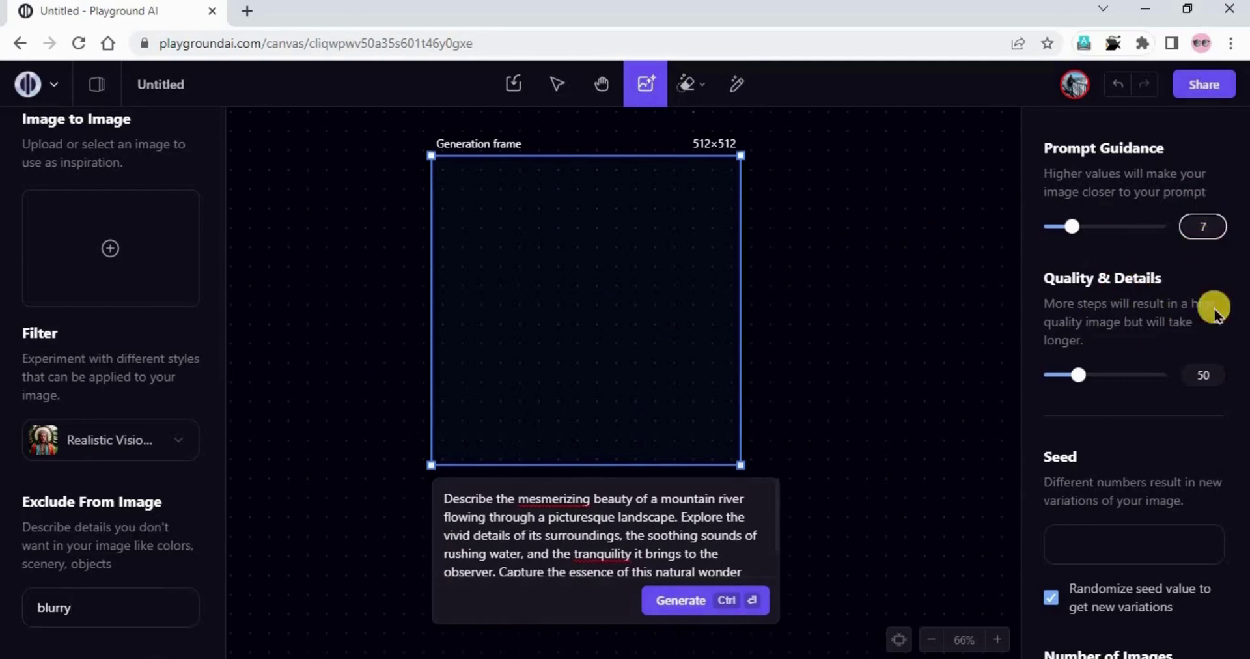
click(1202, 375)
scroll(1171, 468, down, 3)
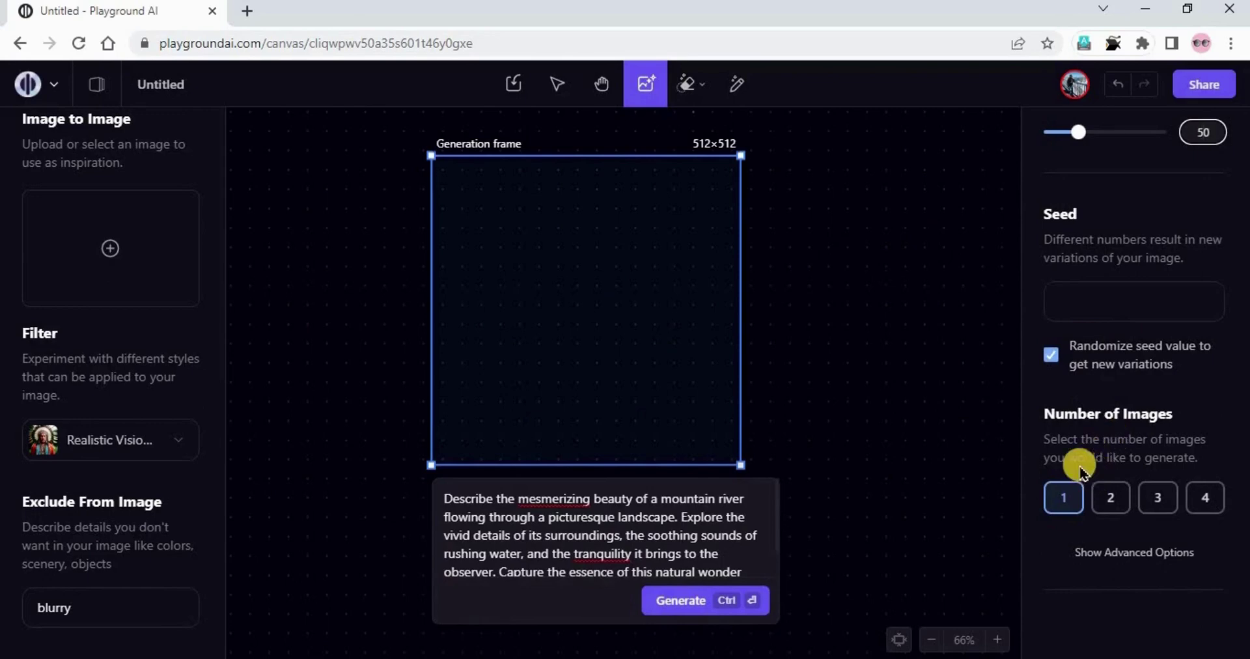
click(1082, 550)
scroll(1145, 511, down, 1)
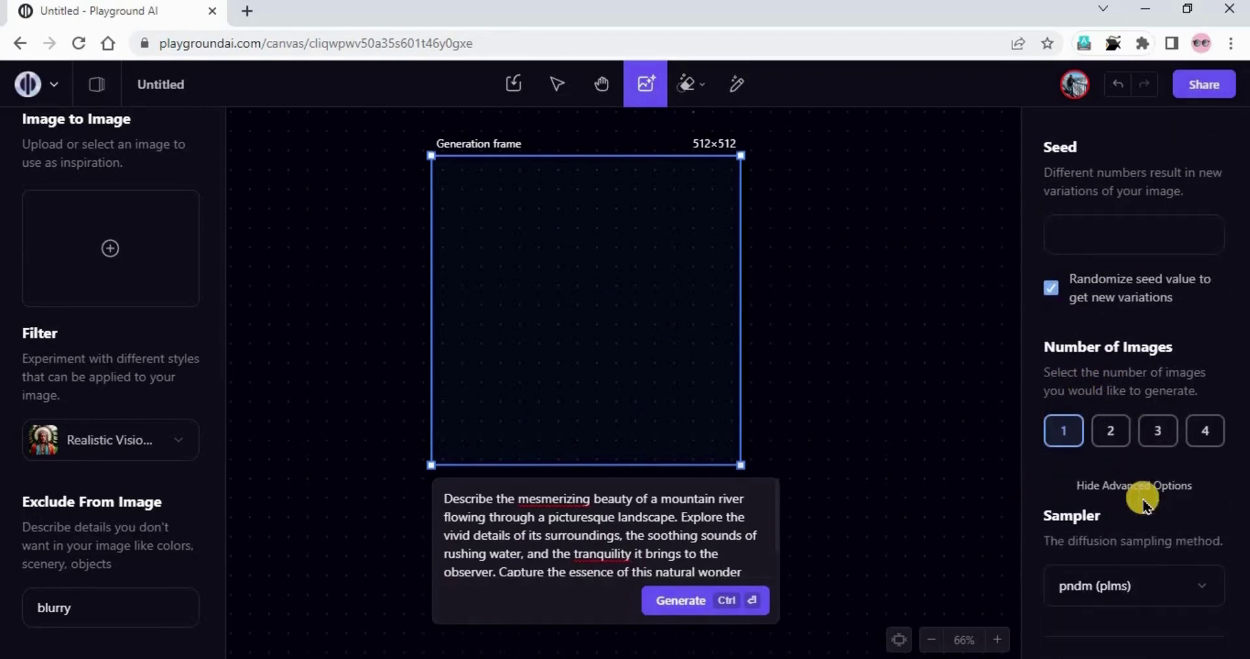
click(1151, 584)
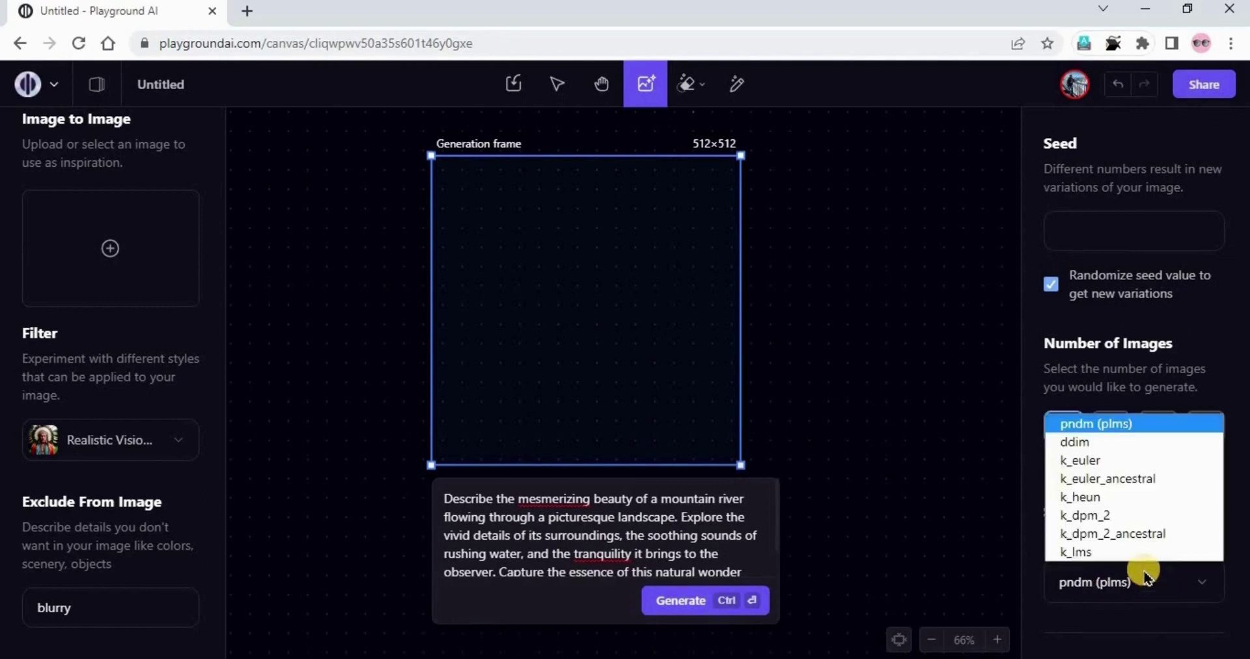
click(1152, 481)
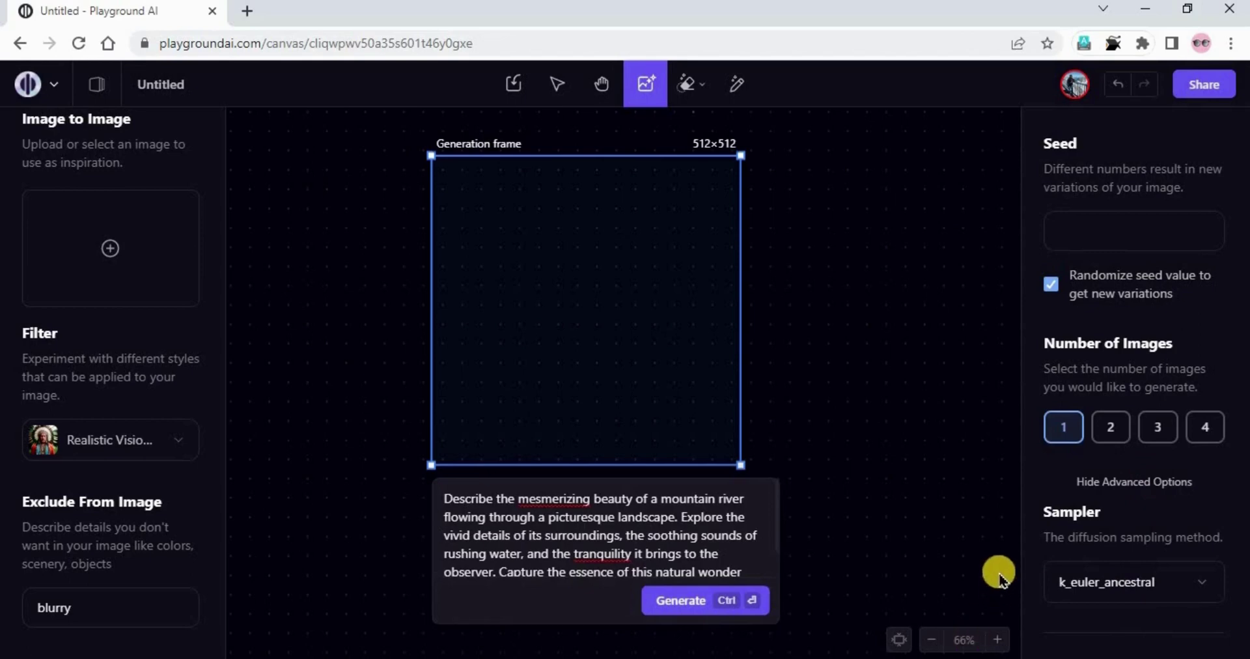
Generate the mountain river image in the 512×512 generation frame
click(934, 645)
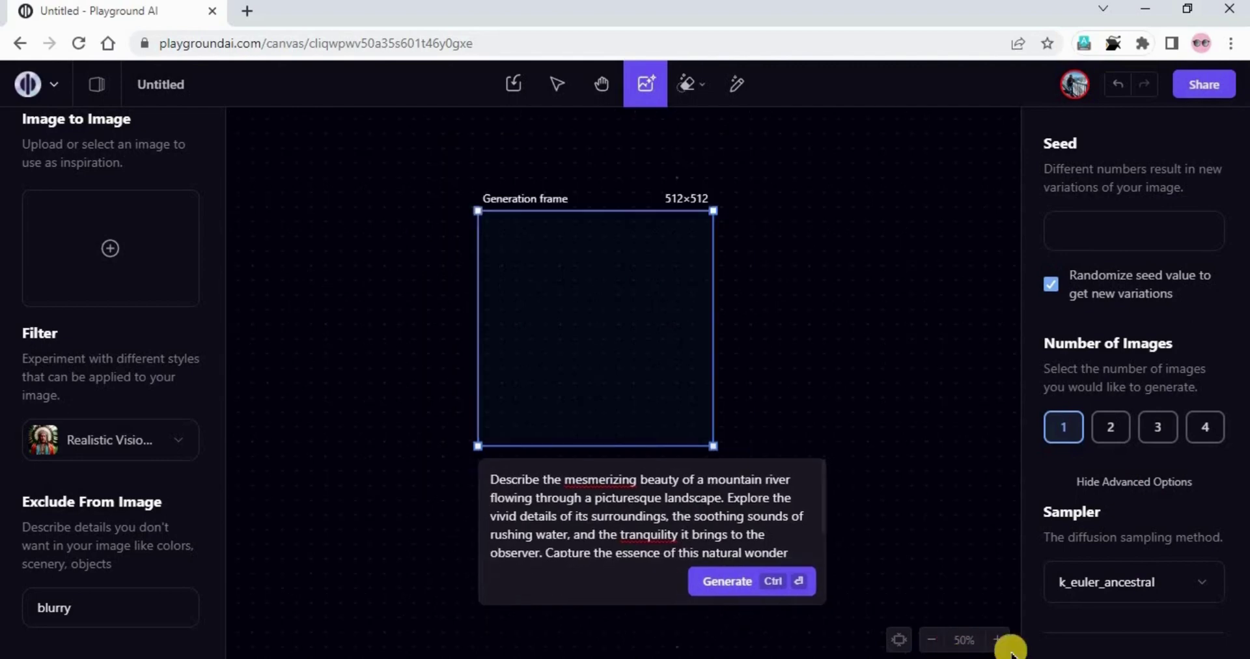
click(999, 639)
click(931, 639)
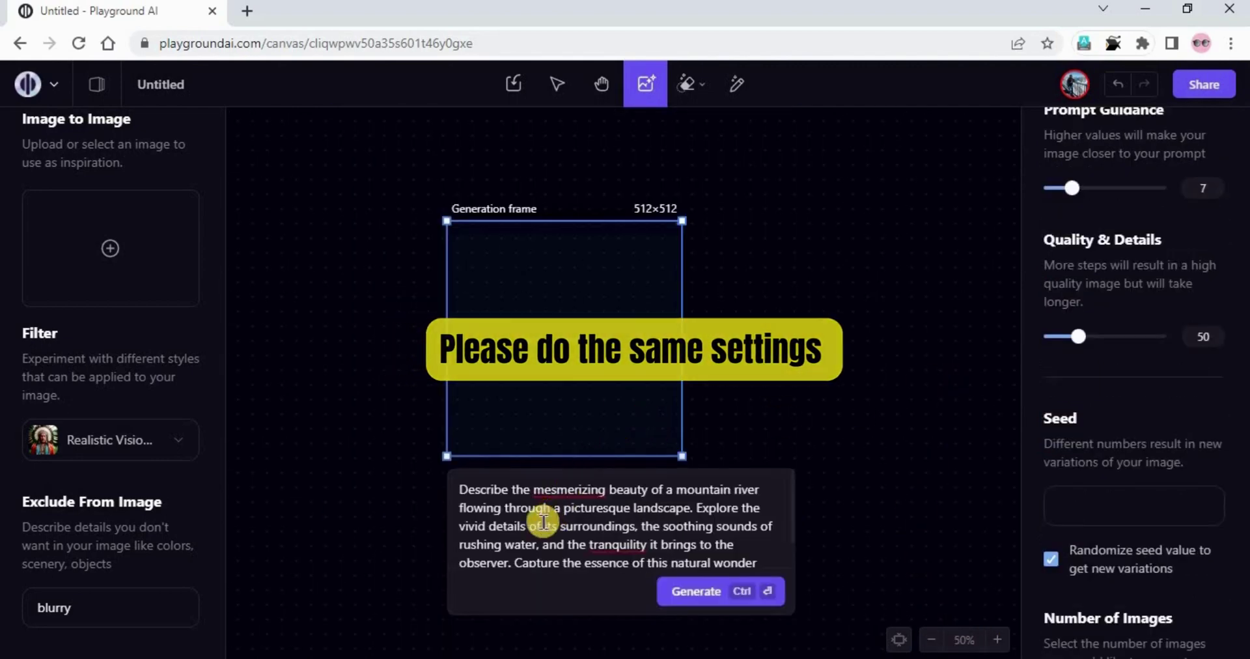
click(703, 594)
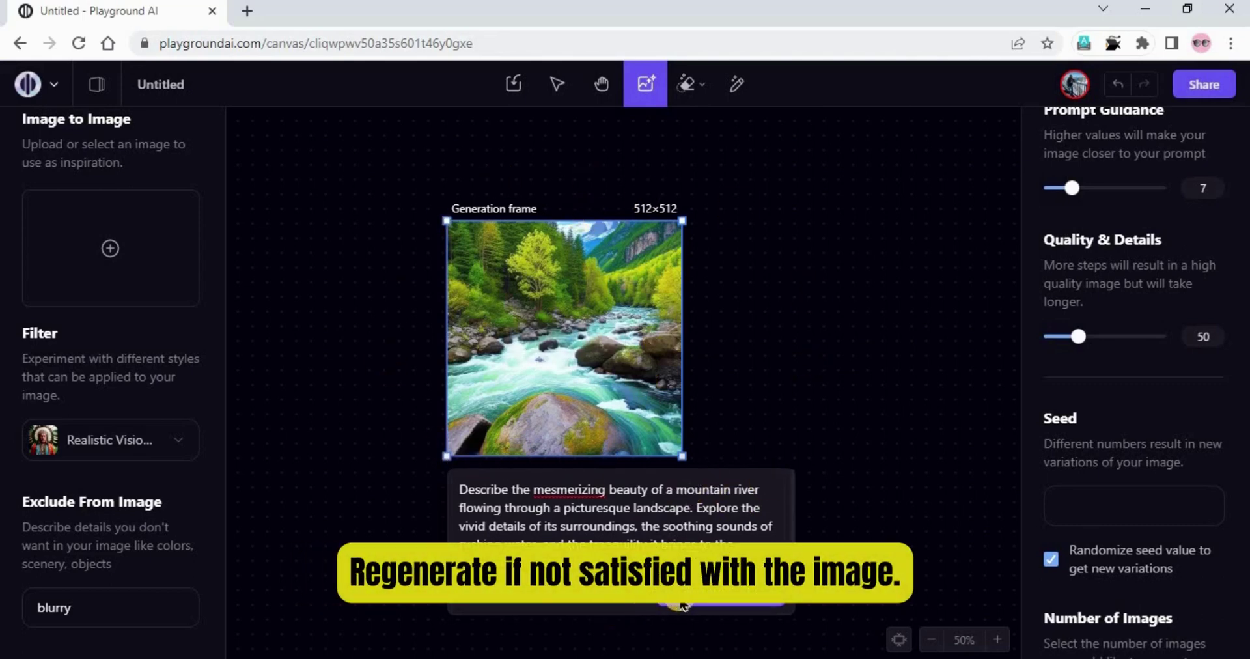
Try regenerating the river image twice, and undo both regenerations
click(682, 605)
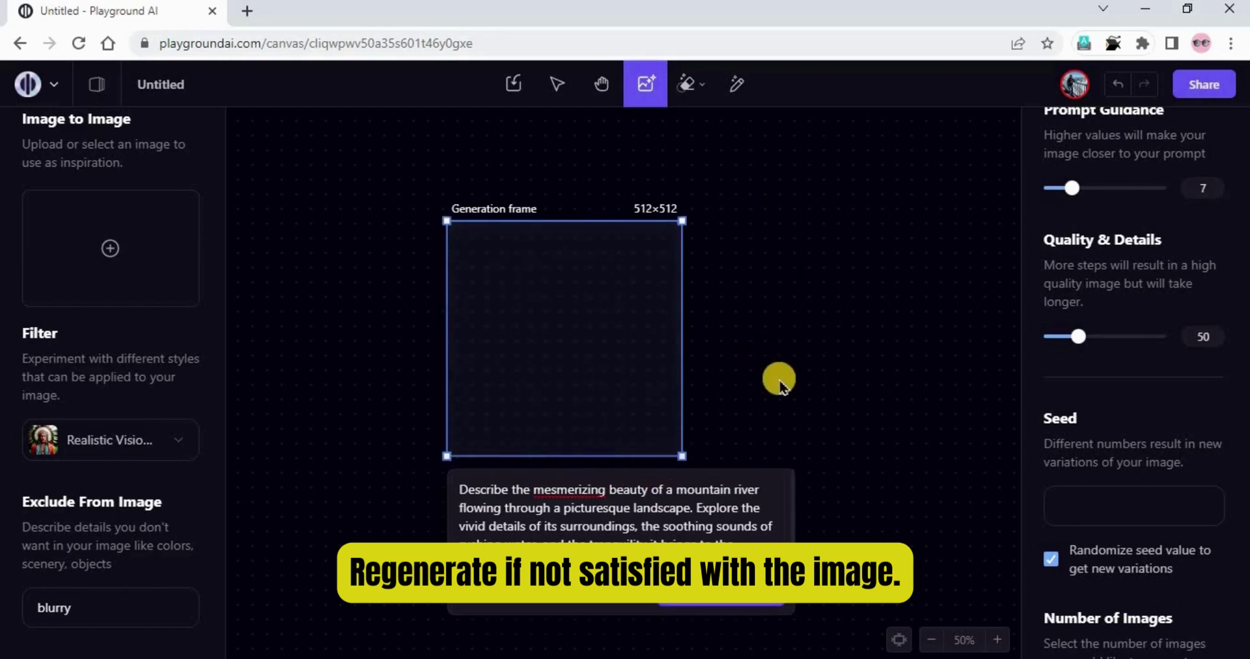
mouse_move(587, 404)
mouse_down()
mouse_move(638, 404)
mouse_move(578, 399)
mouse_move(594, 402)
mouse_up()
click(680, 610)
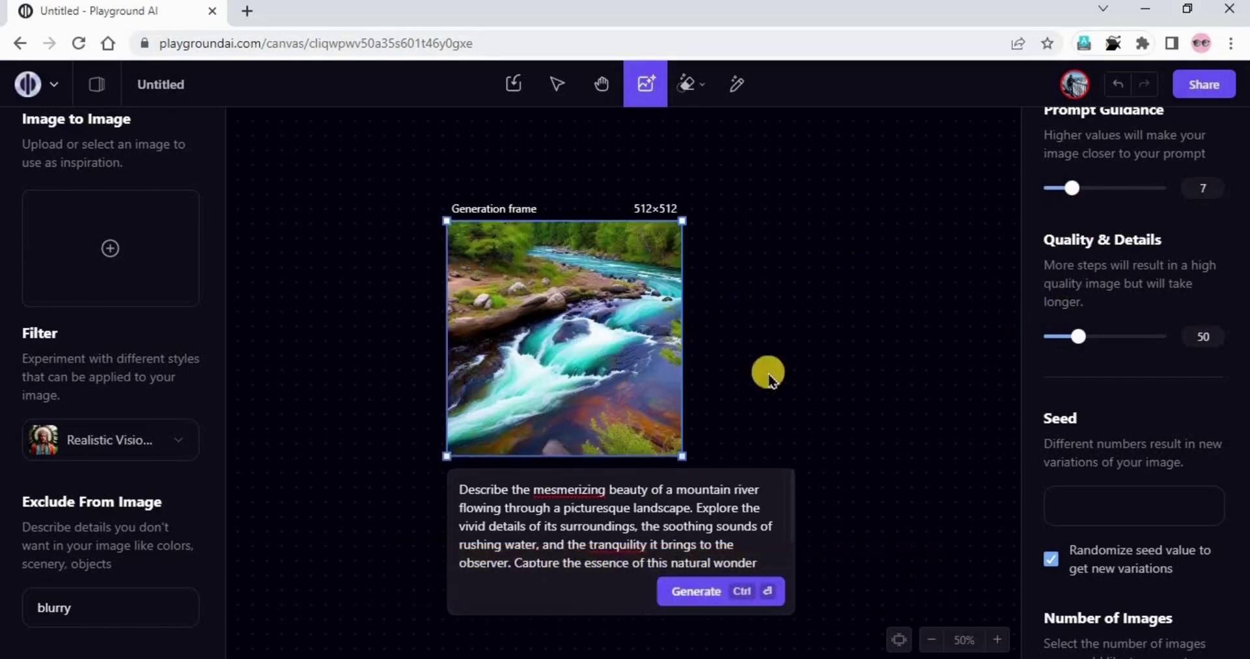
click(1129, 86)
click(1121, 89)
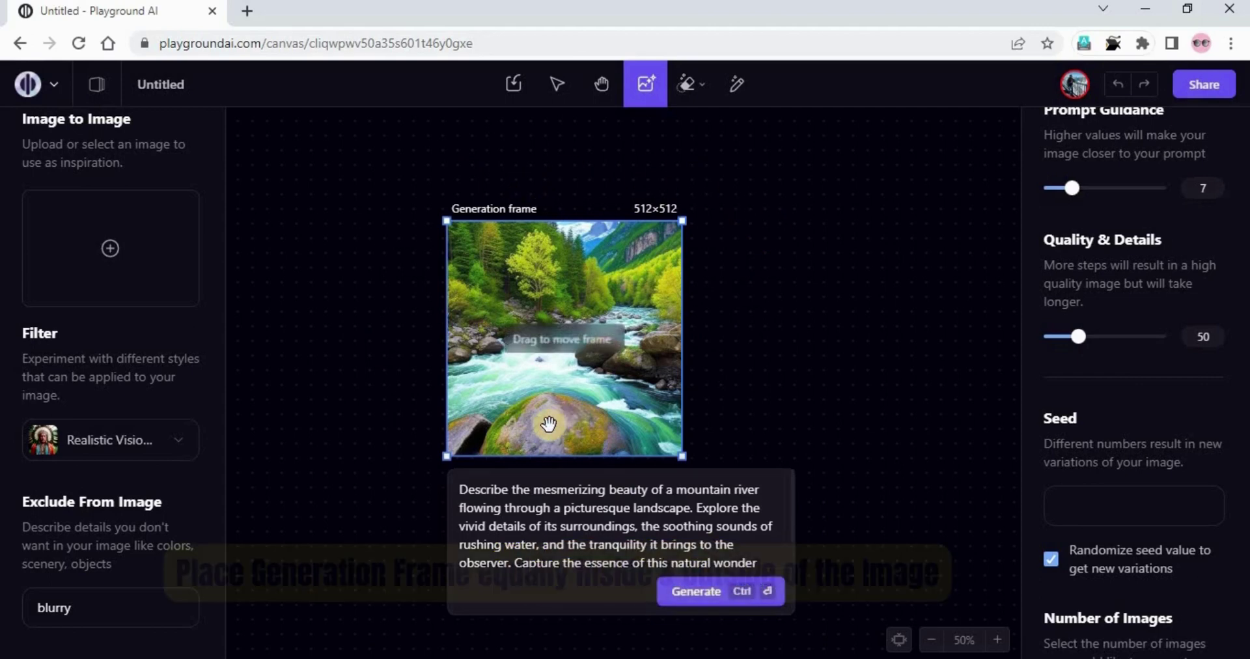
Place the generation frame about half over the river image and half beyond its right edge, and generate the extension
drag(547, 420, 664, 426)
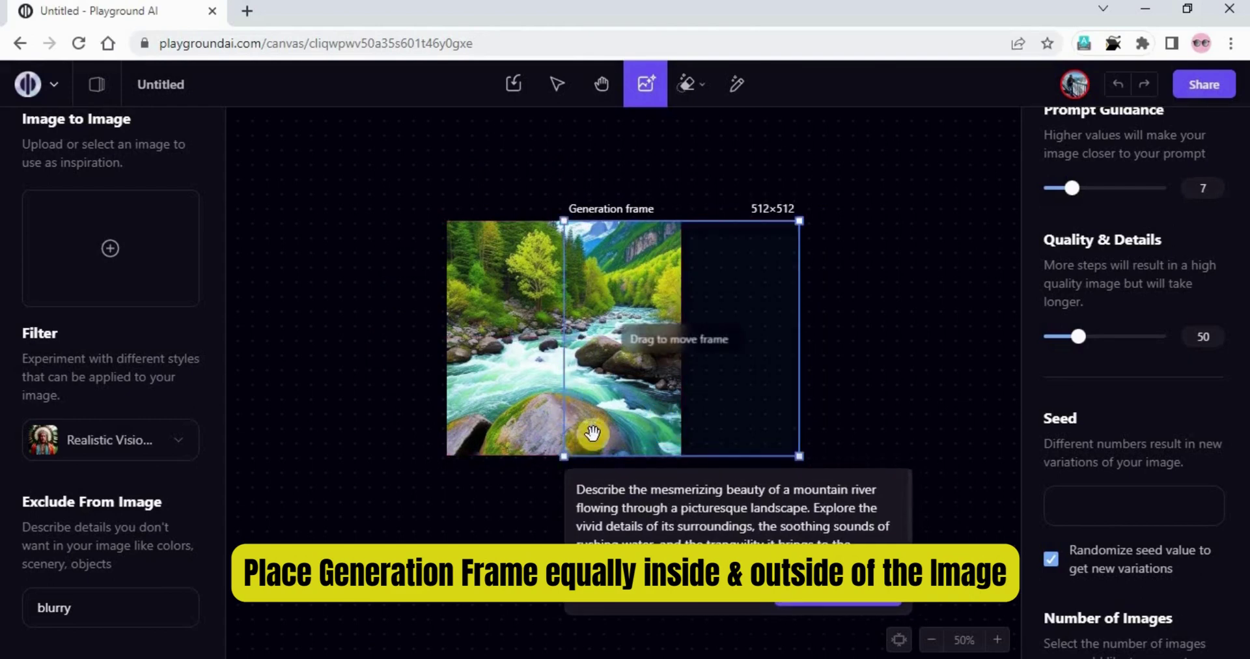
drag(772, 382, 758, 379)
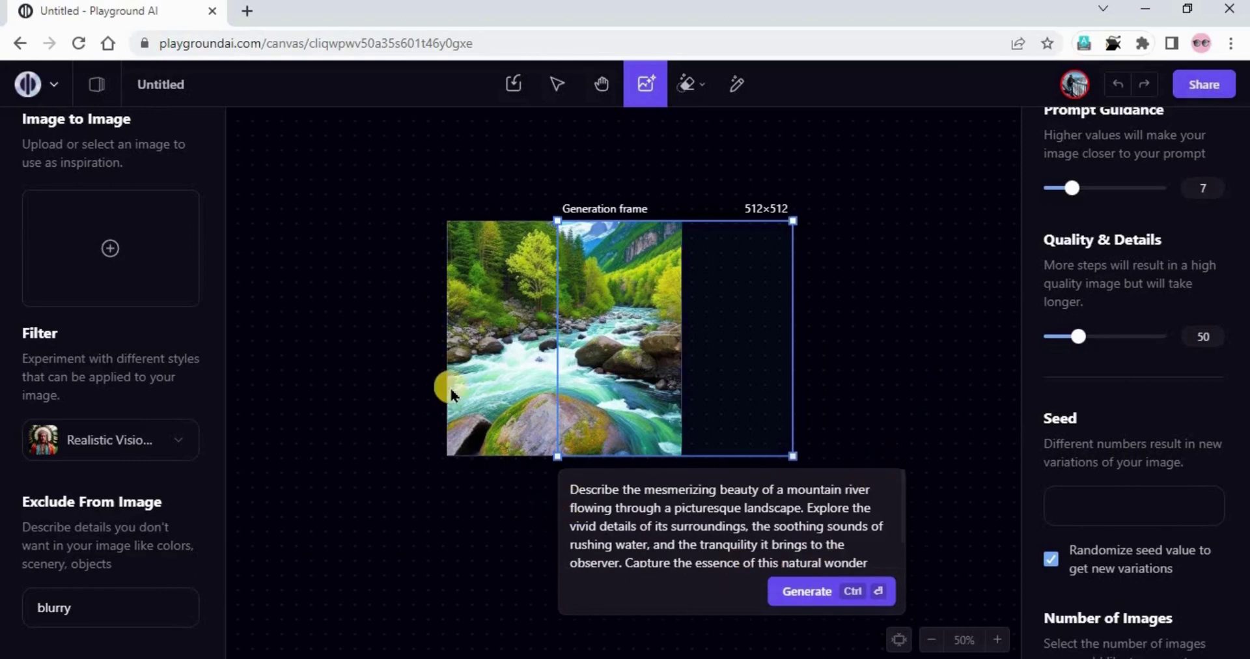
click(474, 378)
click(753, 382)
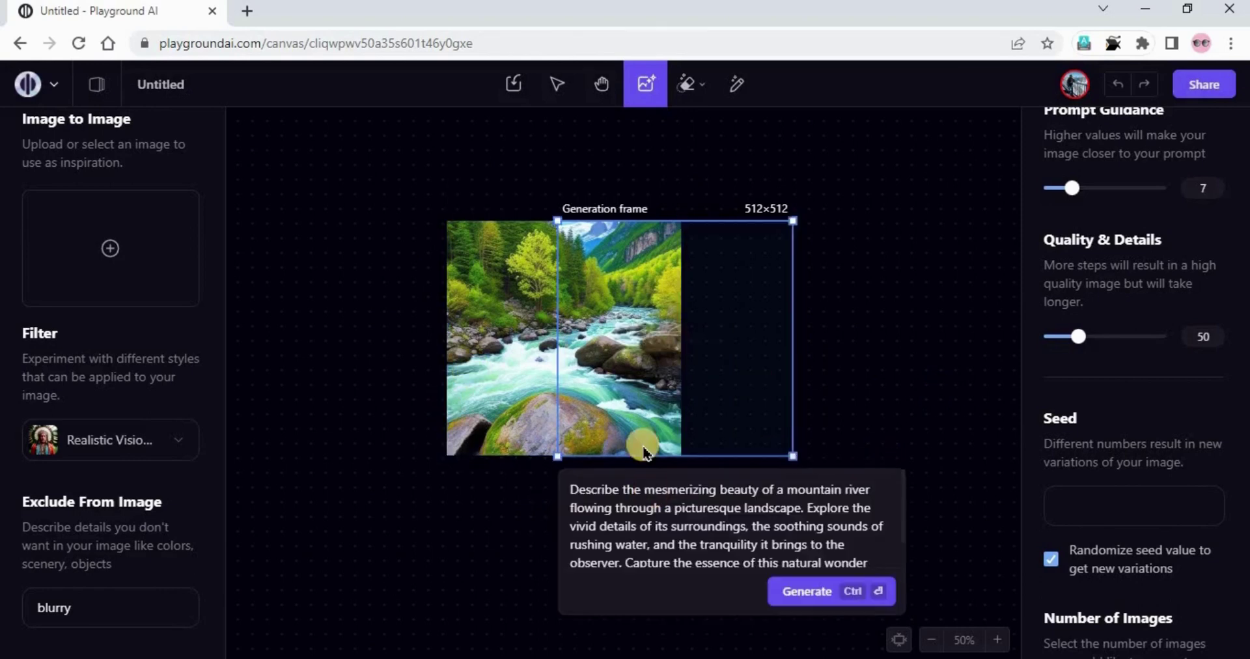
click(552, 399)
click(725, 384)
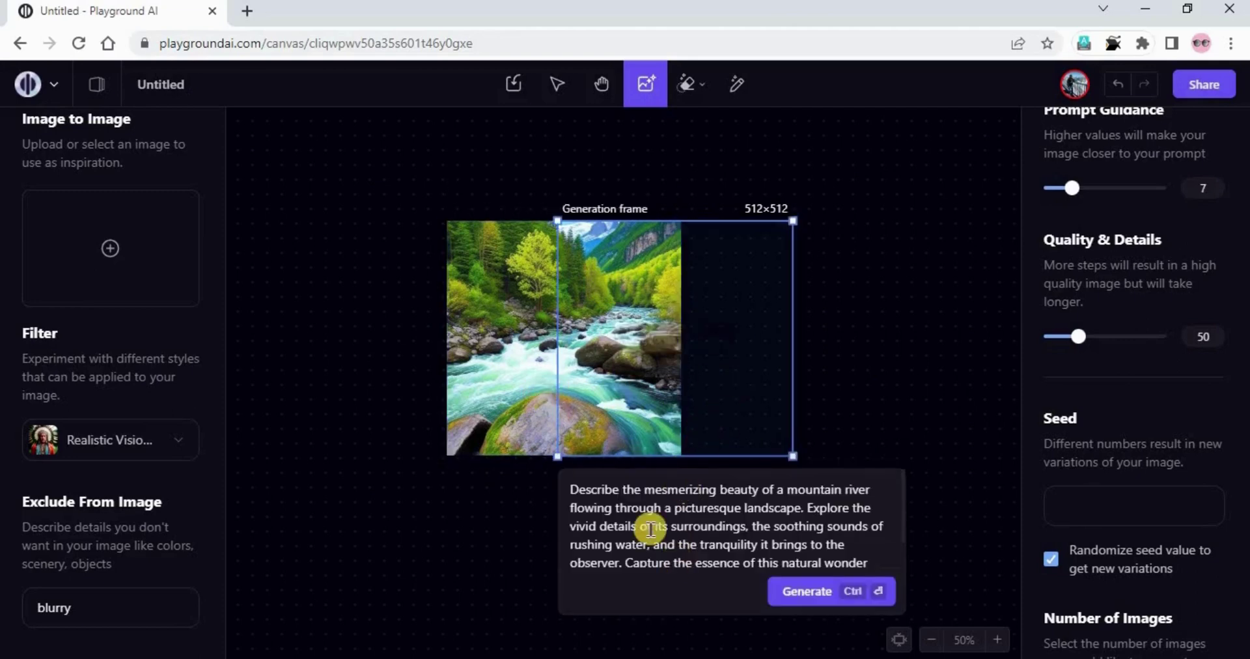
click(537, 419)
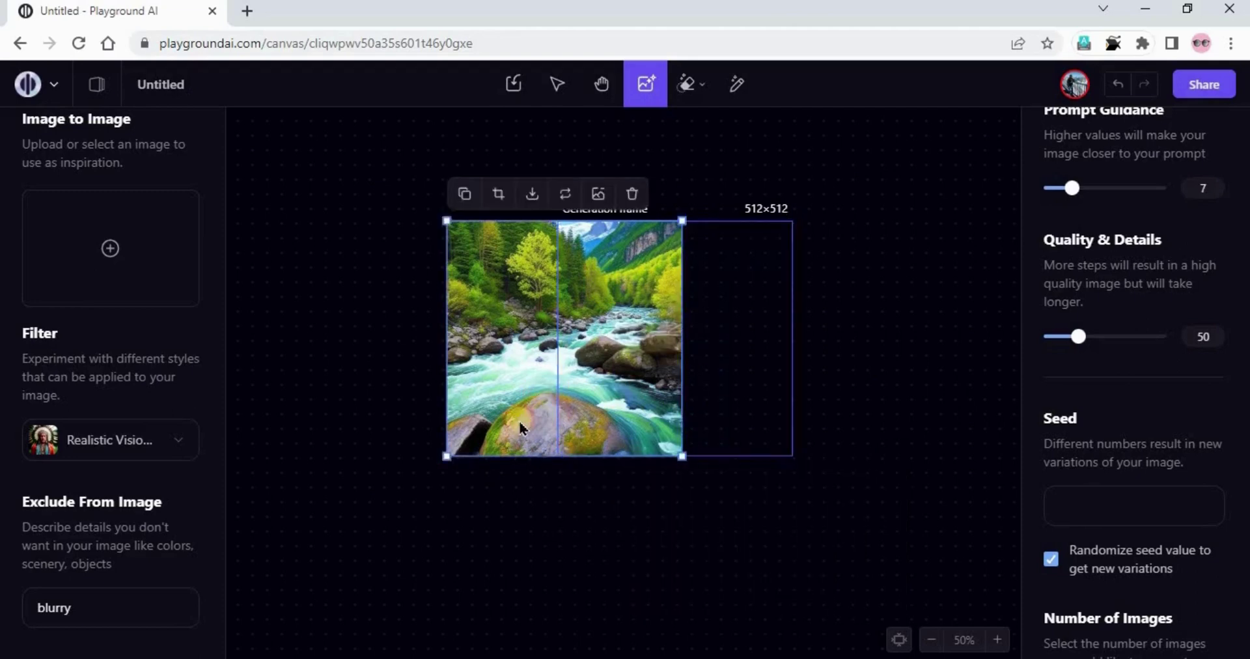
click(728, 377)
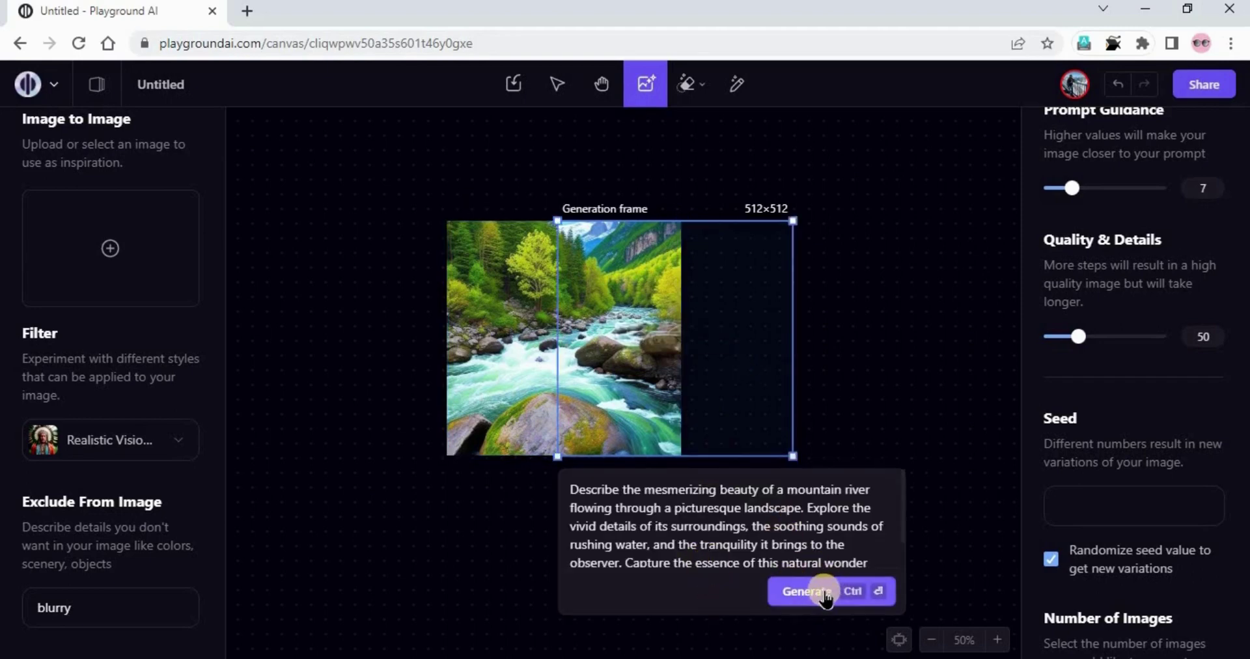
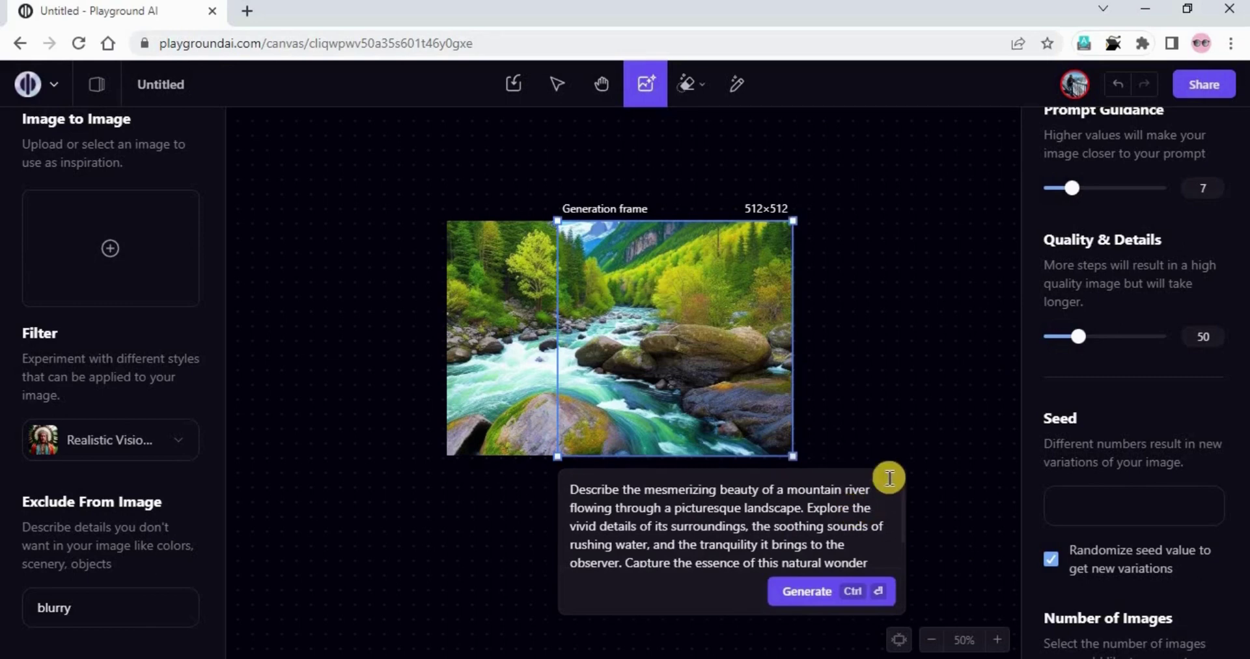
Move the generation frame further right so it straddles the extended image's right edge, level with it, and generate another extension
drag(740, 428, 872, 438)
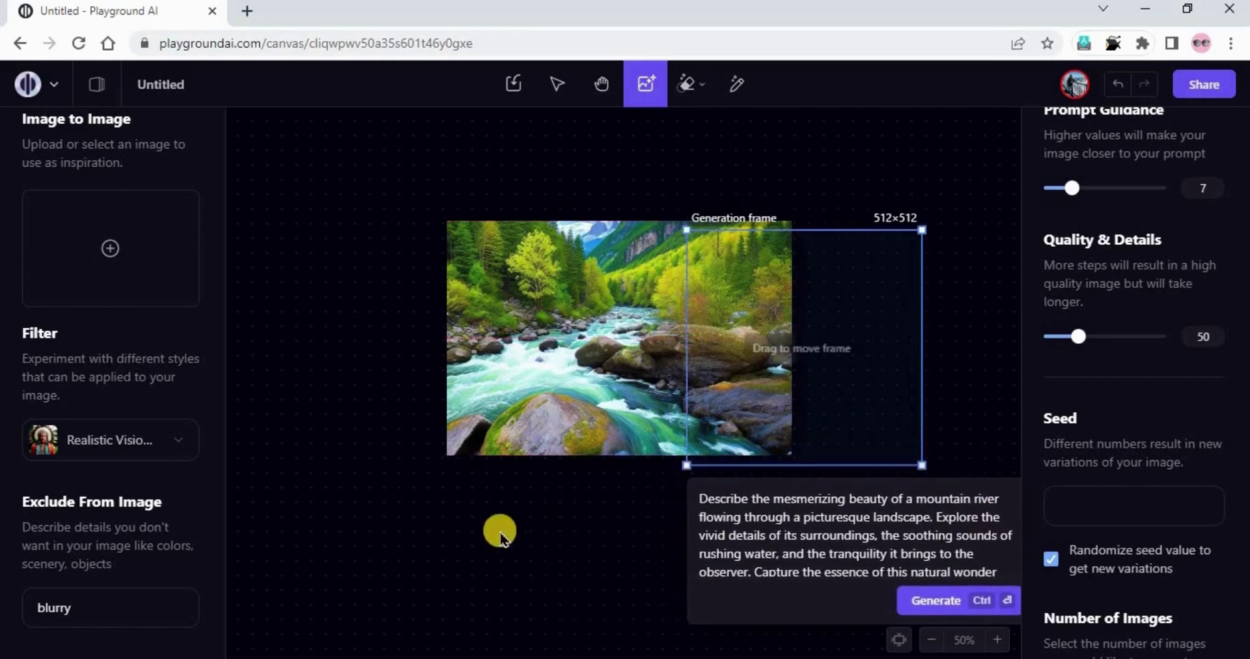
click(625, 386)
mouse_move(799, 386)
mouse_down()
mouse_move(779, 382)
mouse_move(789, 402)
mouse_up()
click(928, 591)
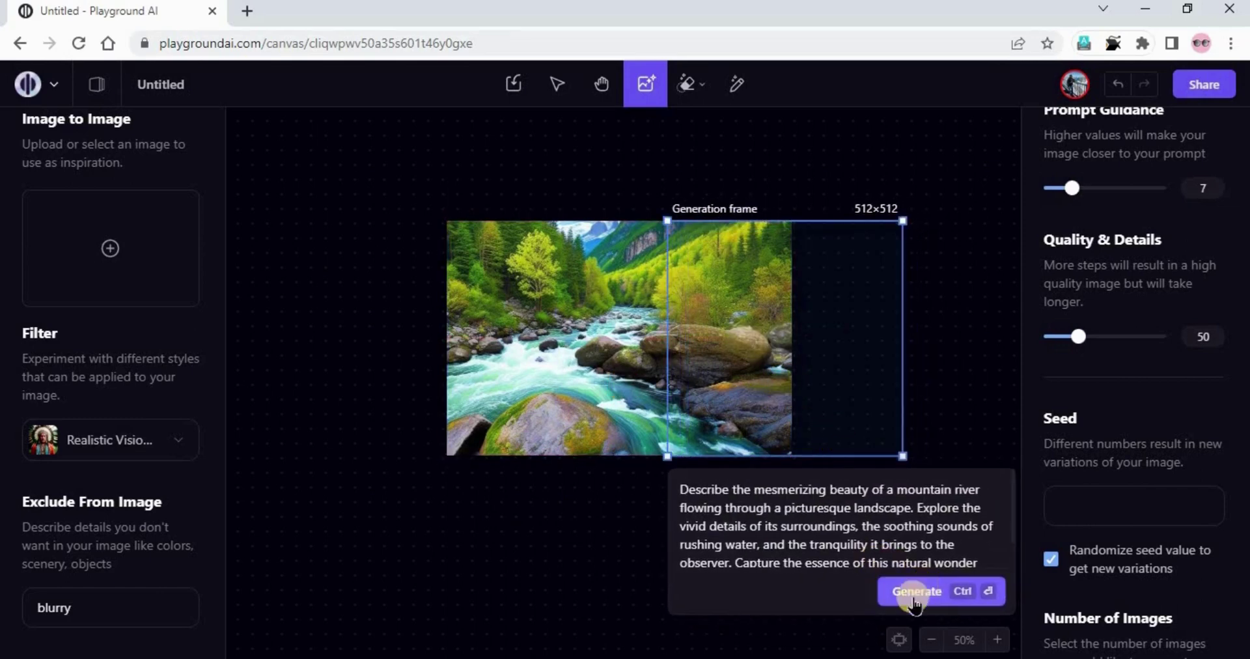
Generate the extension past the image's right edge, undo it, and regenerate it in the same frame
click(914, 598)
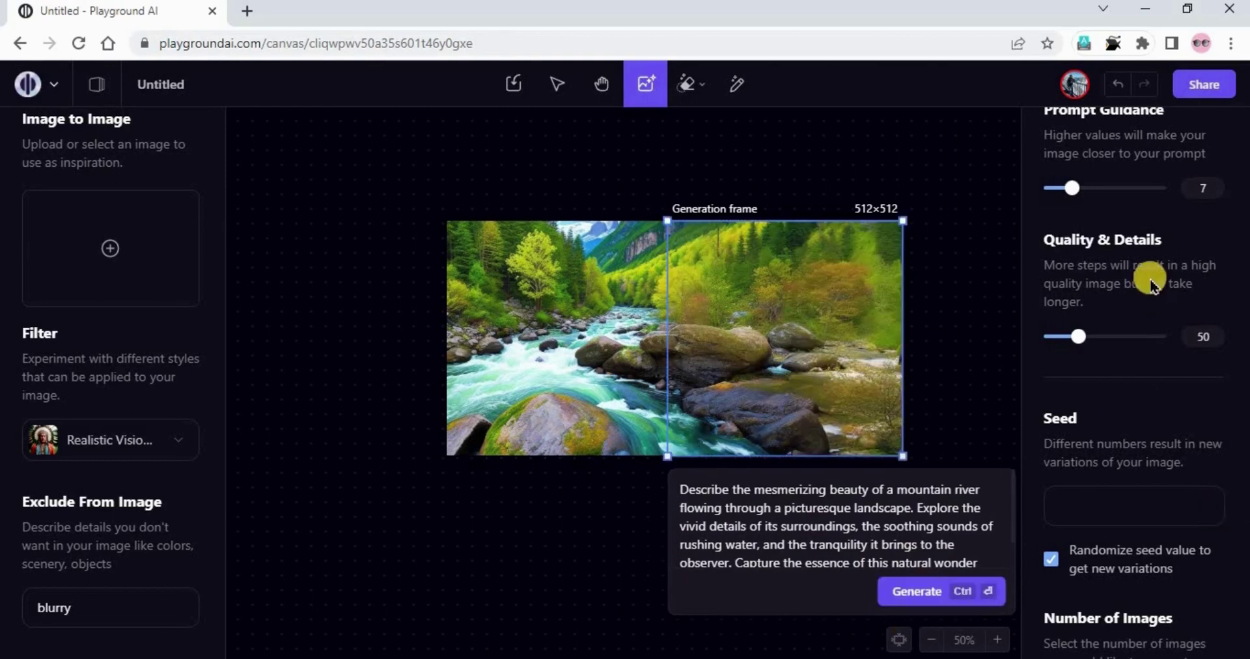
click(1119, 84)
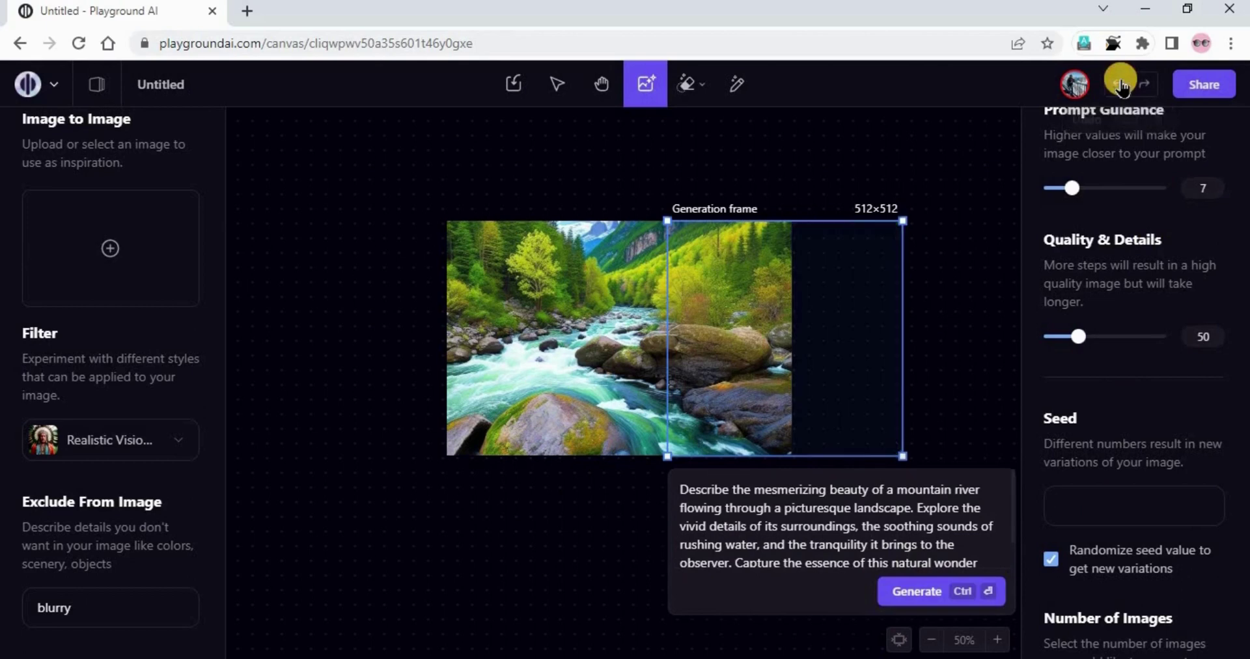
click(906, 600)
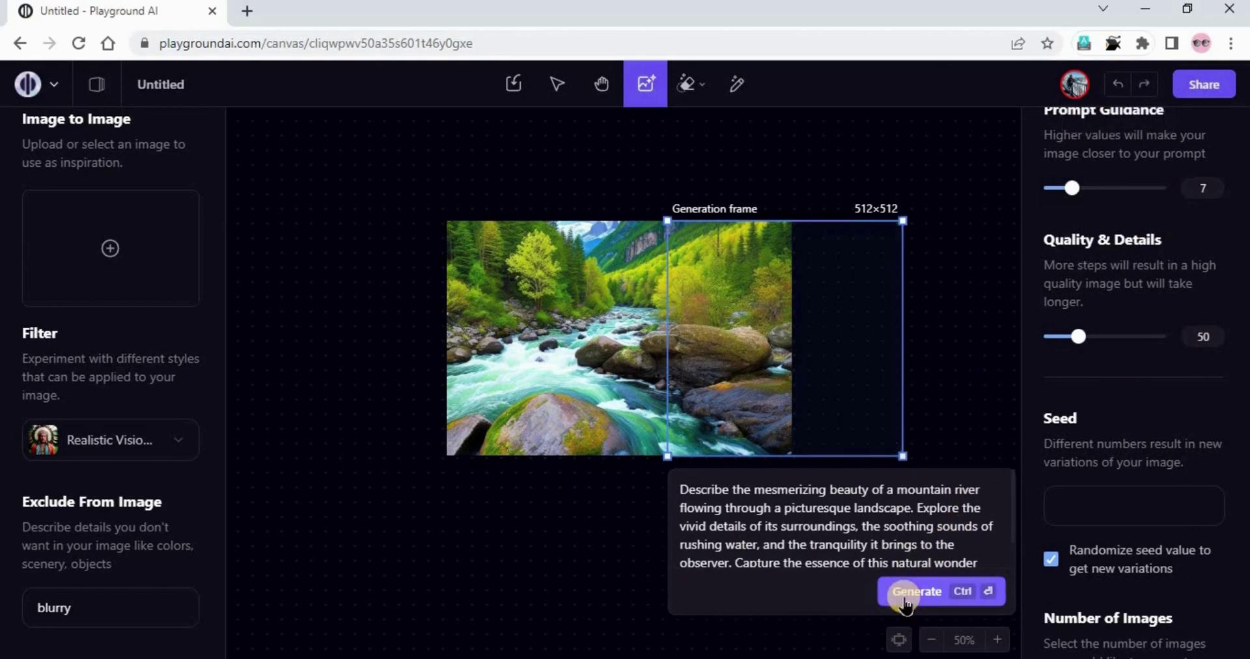
click(904, 598)
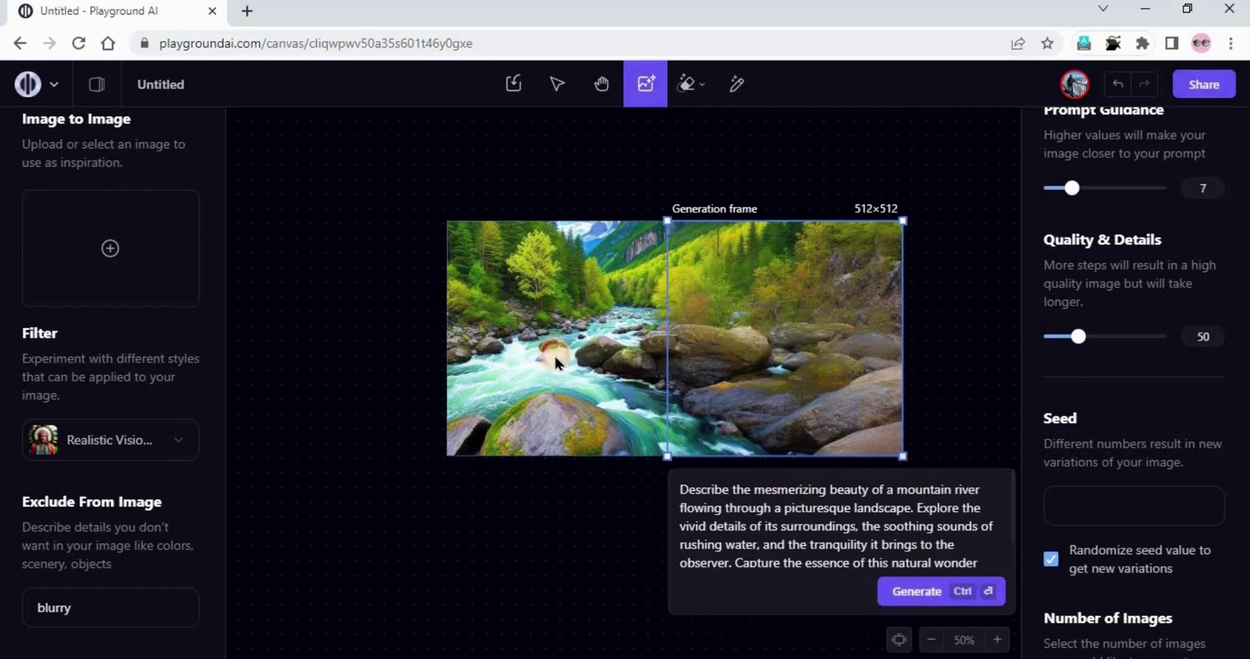
Place the generation frame flush with the image's left edge, about half below its bottom edge, and generate the extension
click(589, 355)
drag(753, 555, 569, 518)
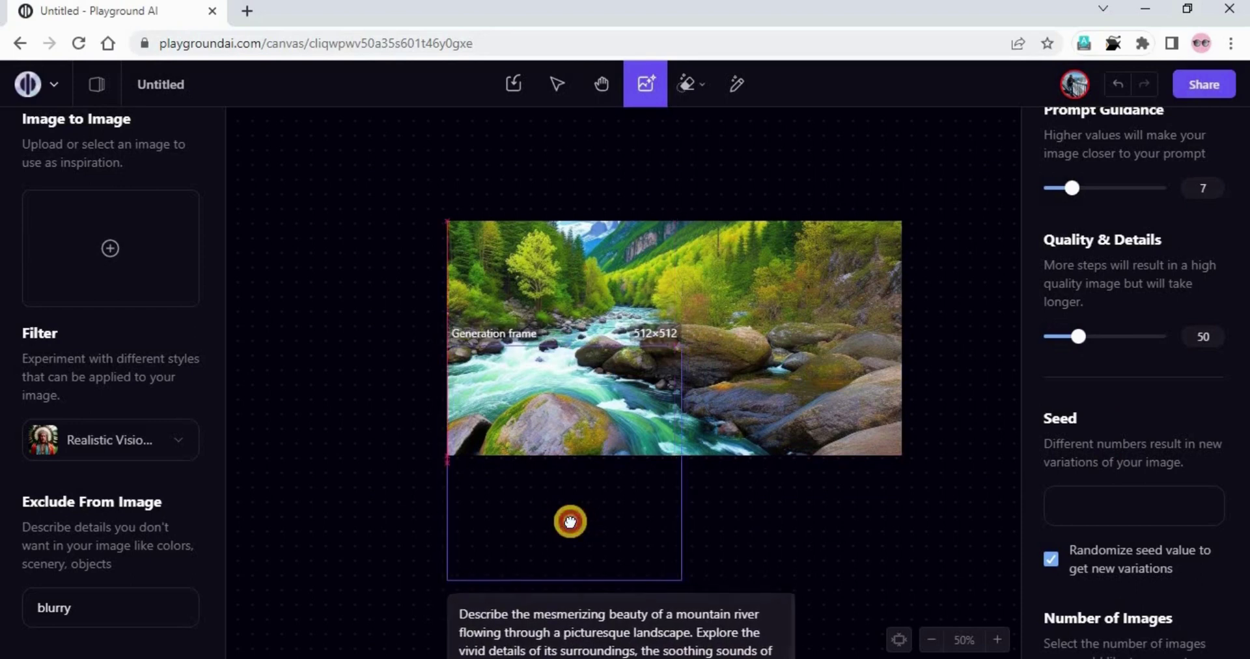
click(932, 639)
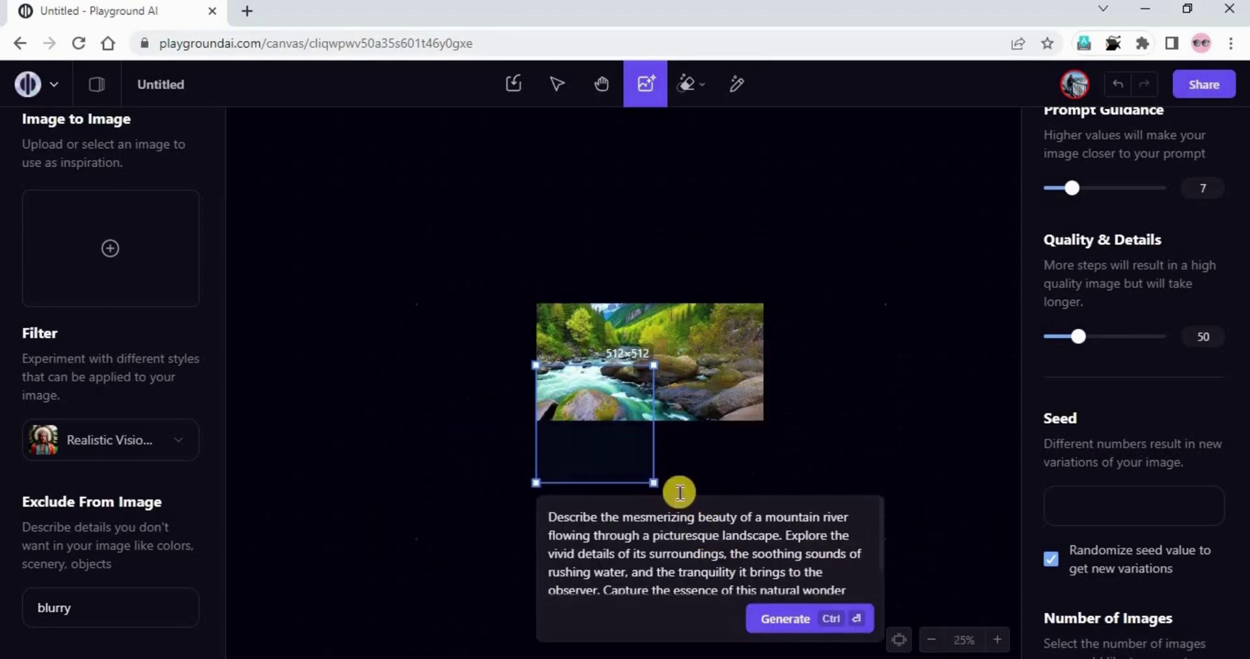
click(783, 613)
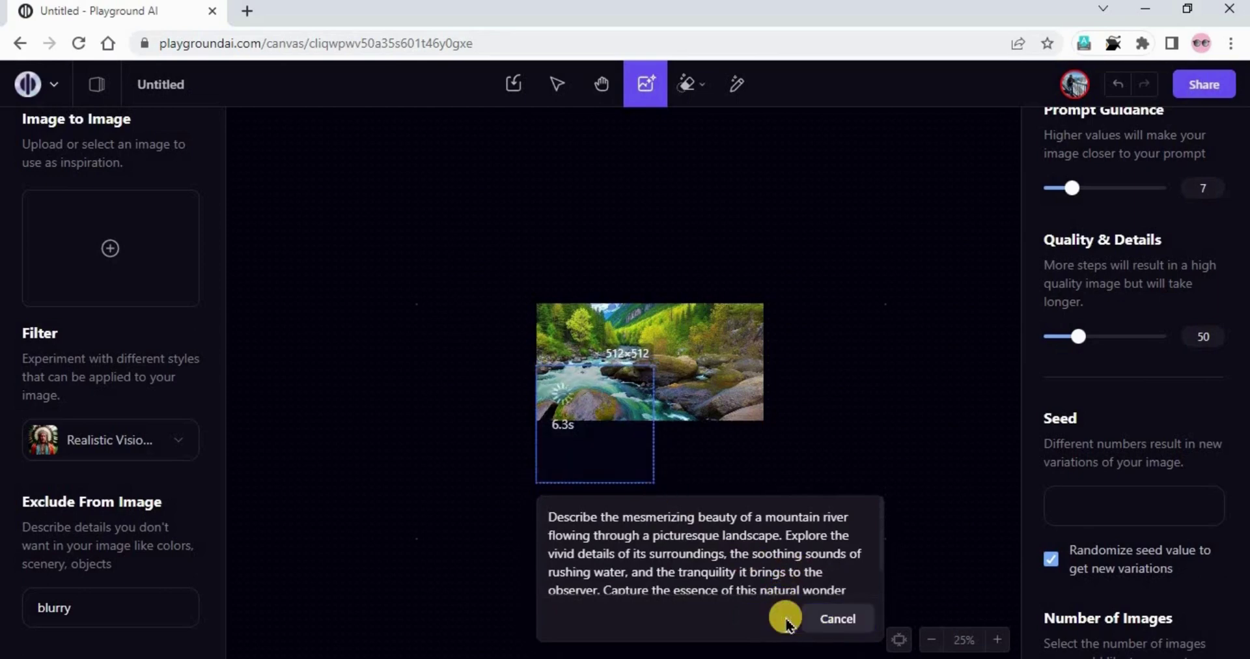
Shift the generation frame rightward along the lower edge in two stages, generating at each to fill the image's bottom strip
drag(608, 441, 680, 444)
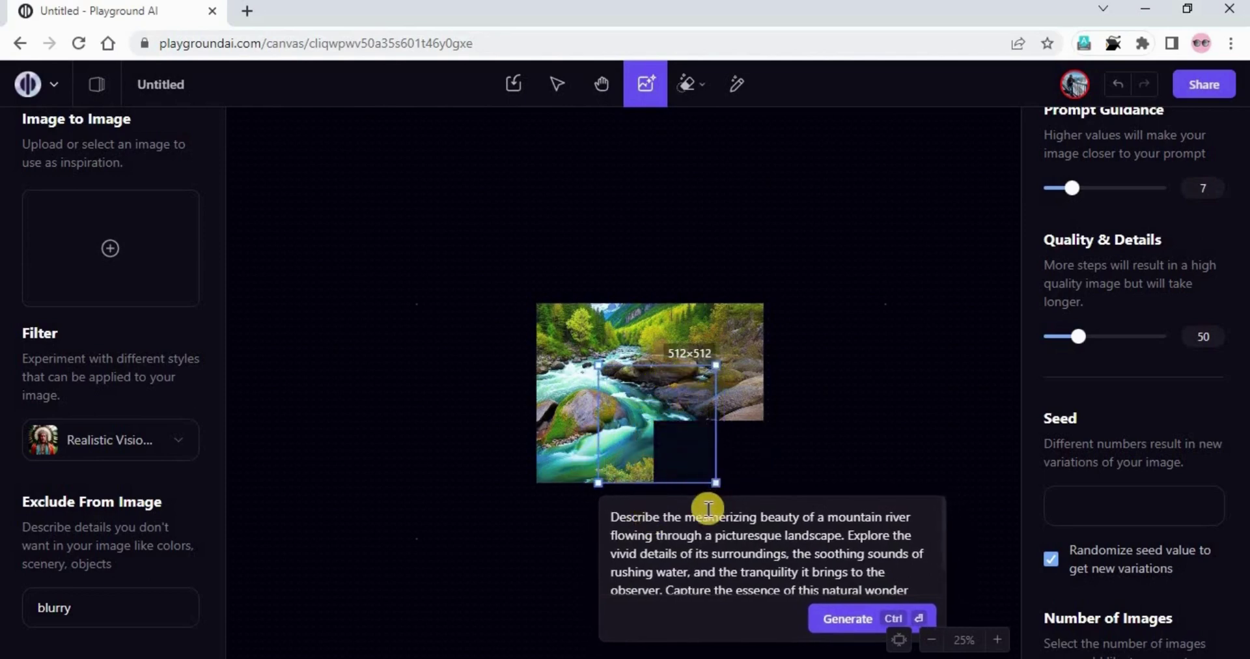
click(822, 619)
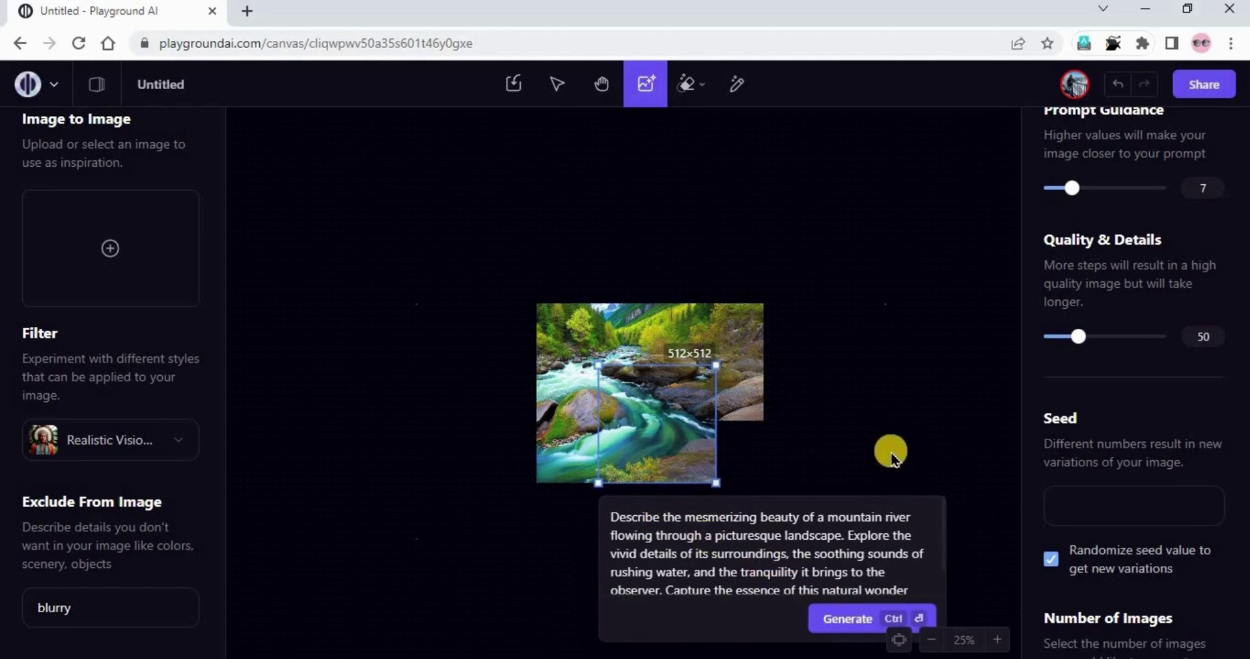
drag(651, 445, 717, 472)
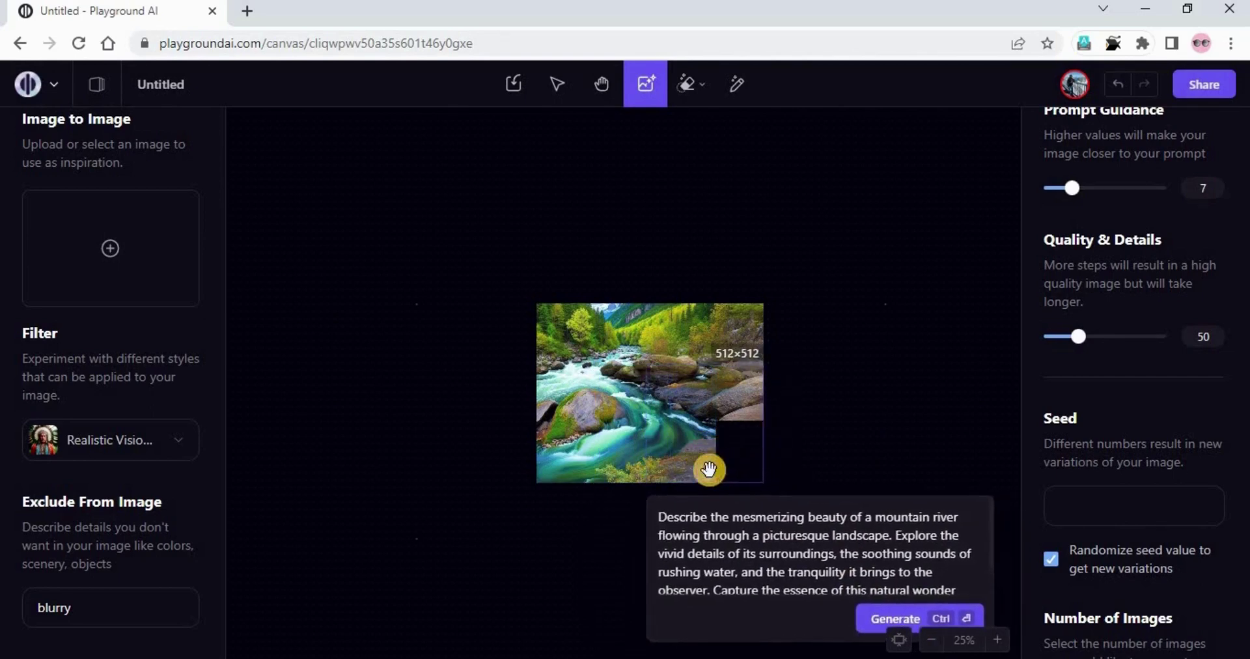
click(864, 620)
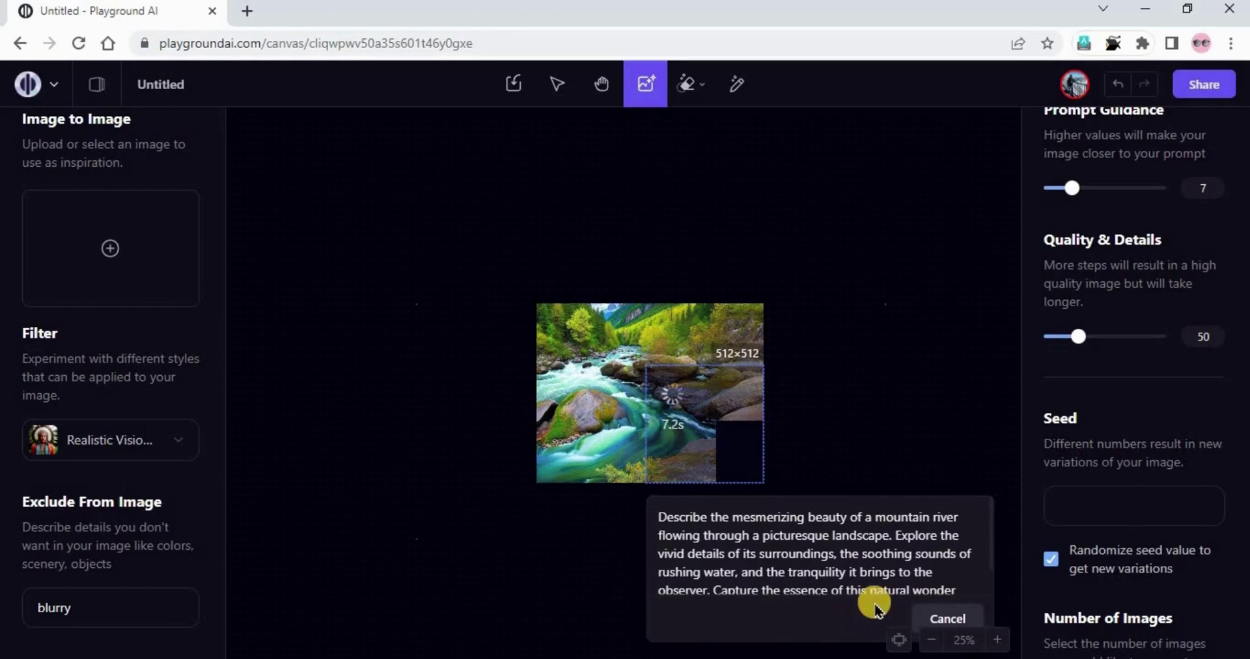
Move the extended river image up and to the left, so it is offset from the generation frame
click(528, 413)
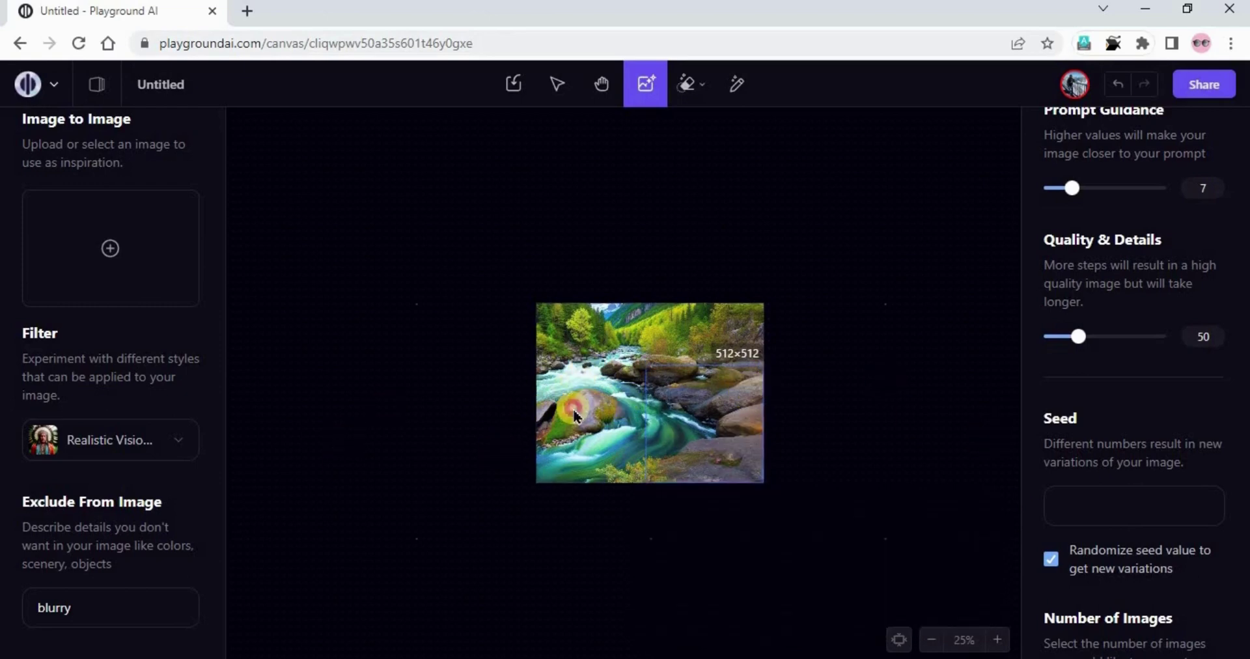
drag(574, 415, 463, 335)
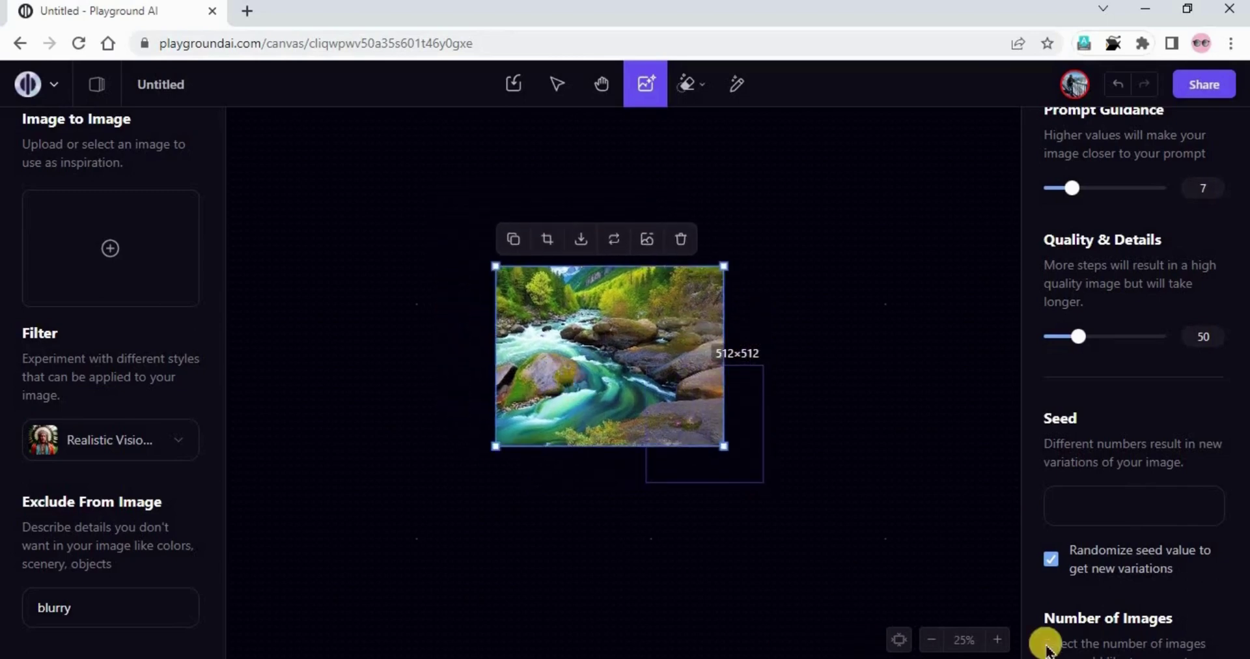
click(1002, 640)
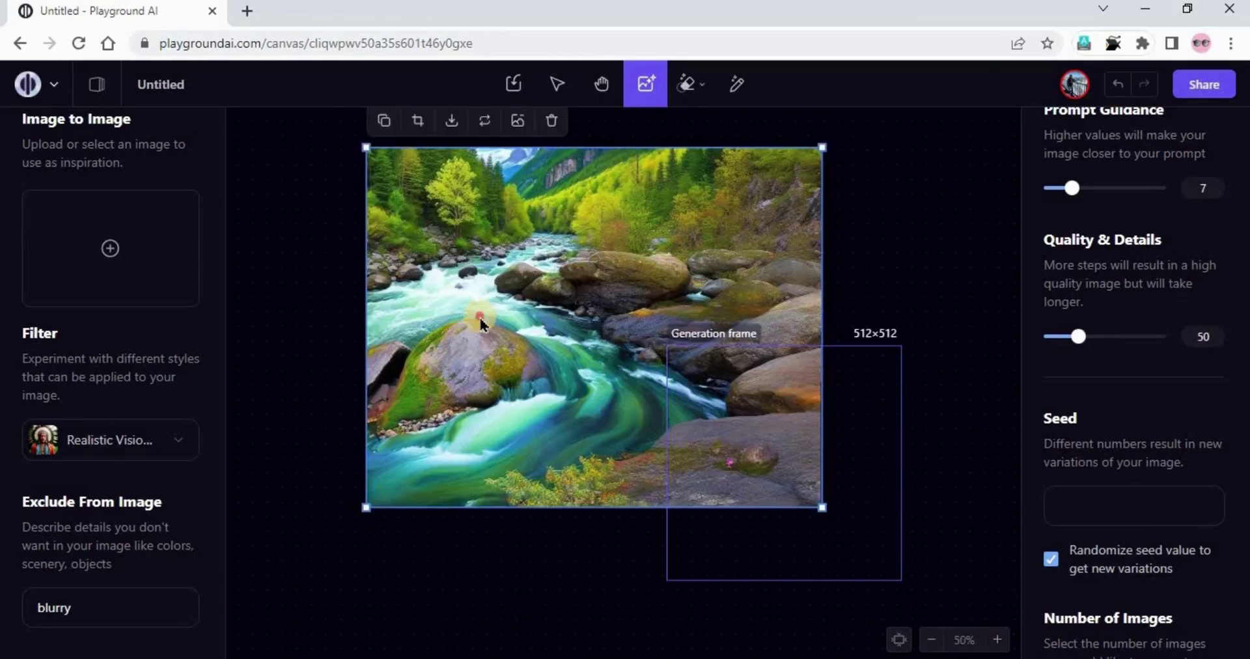
drag(479, 317, 469, 260)
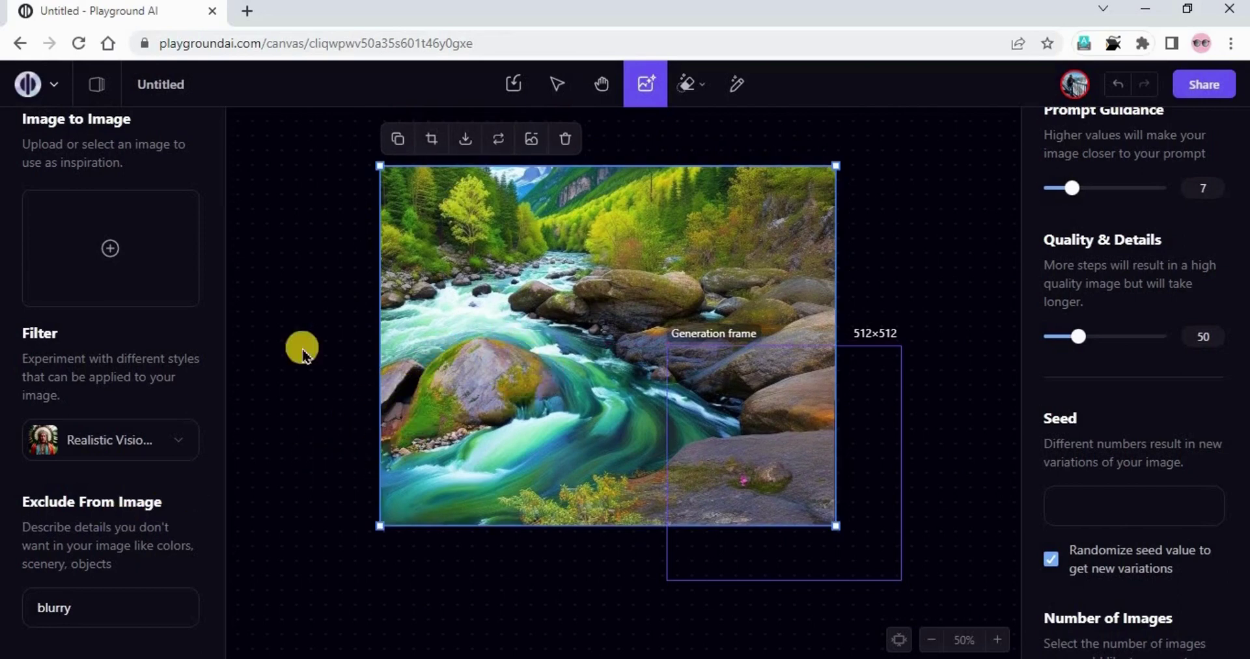
click(423, 354)
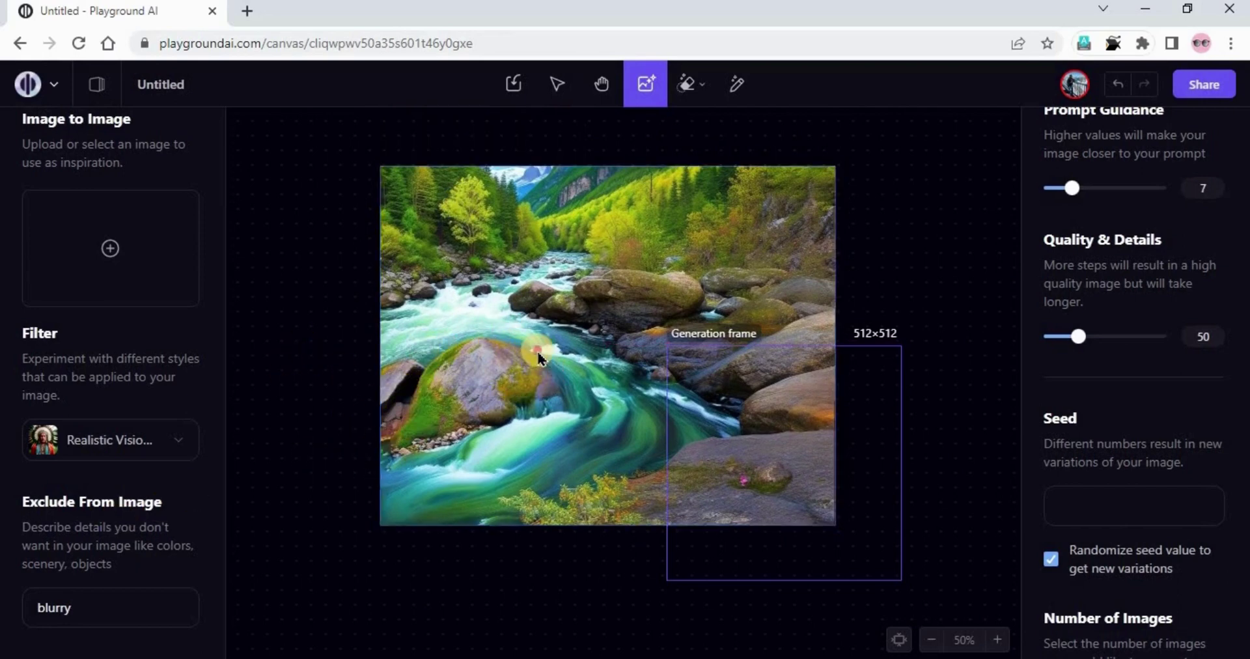
Try pasting a copy of the river image onto the canvas, and undo the duplication
click(538, 357)
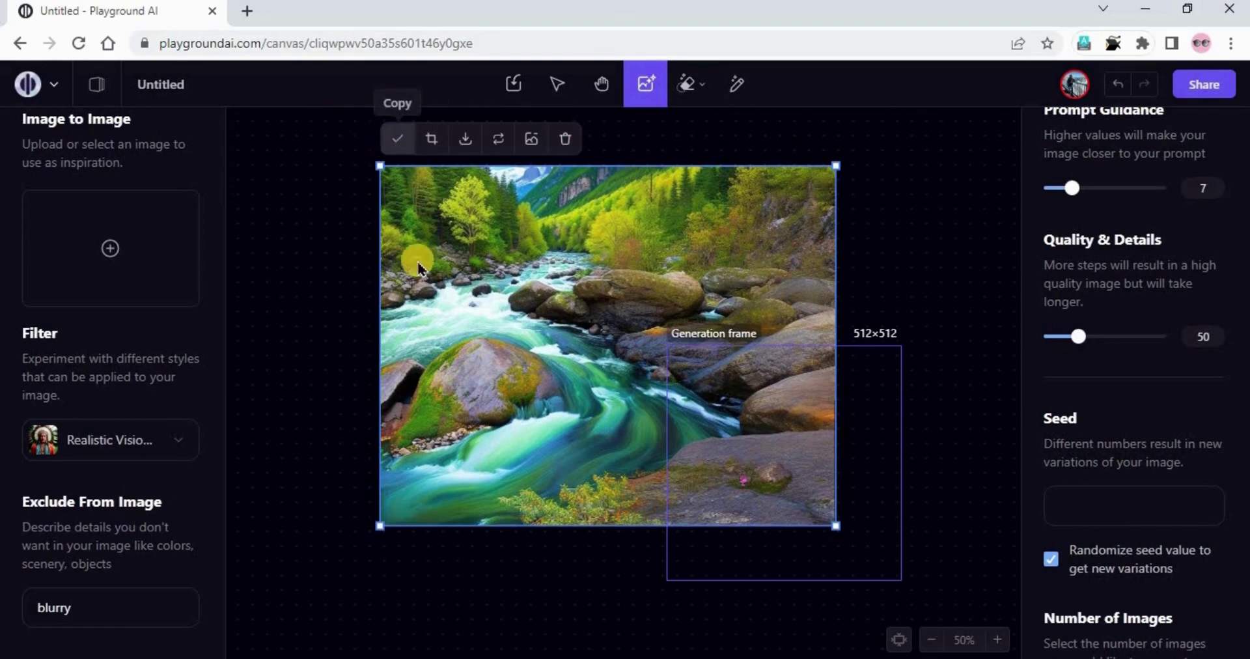
key(ctrl+v)
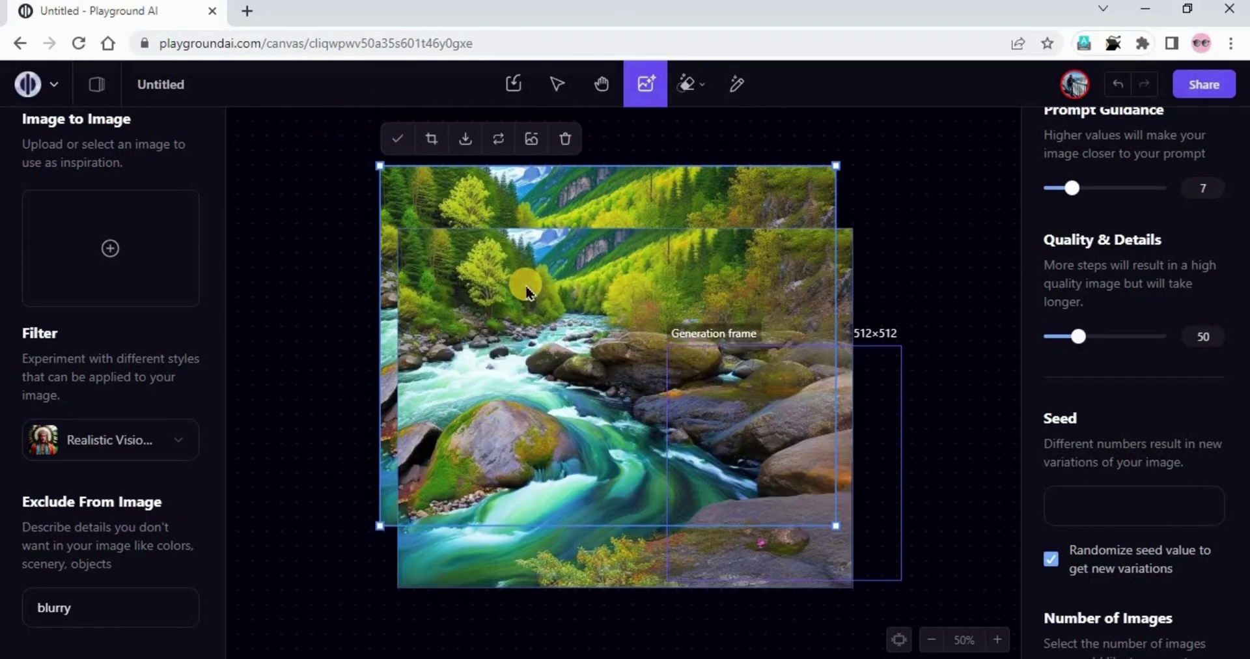
drag(518, 279, 554, 309)
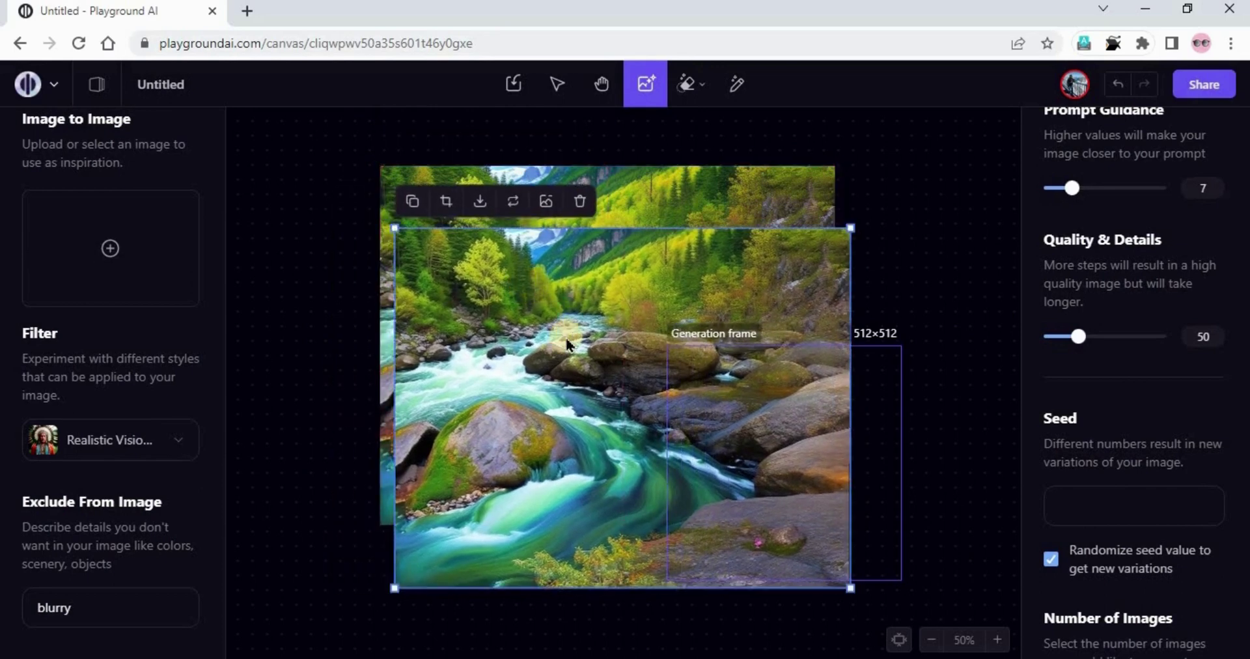
key(ctrl+z)
Crop the river image from its bottom edge to 994×522 and apply the crop
click(567, 333)
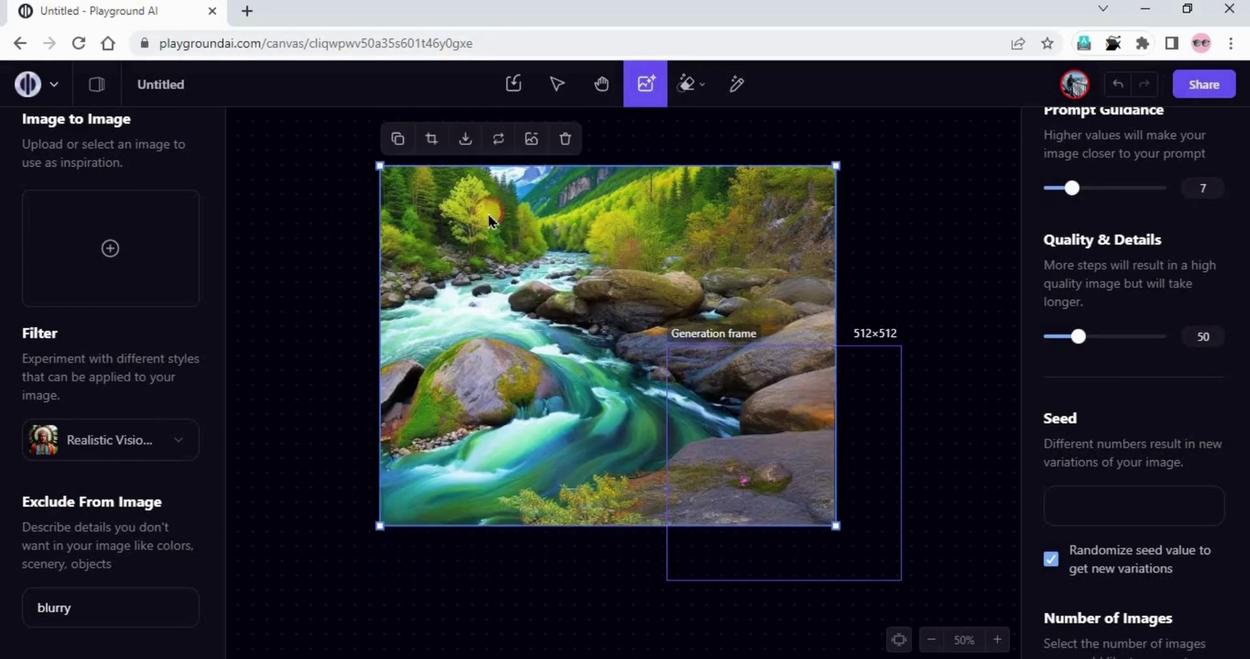
click(433, 139)
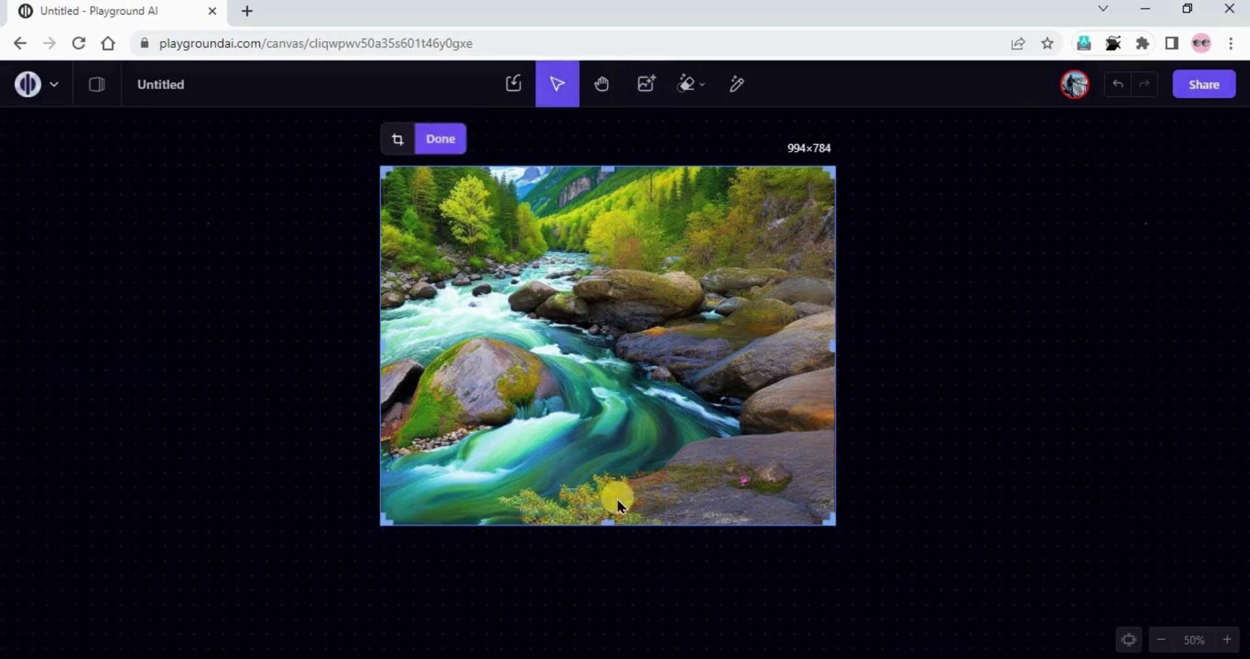
drag(596, 441, 599, 415)
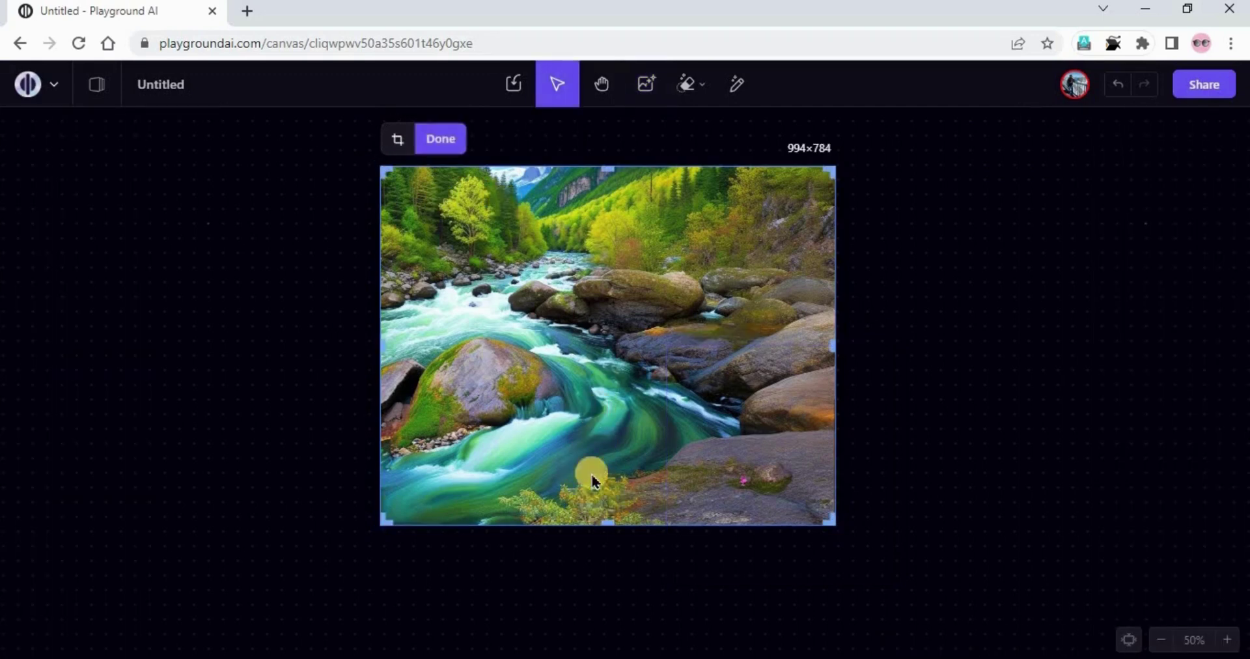
drag(609, 521, 649, 400)
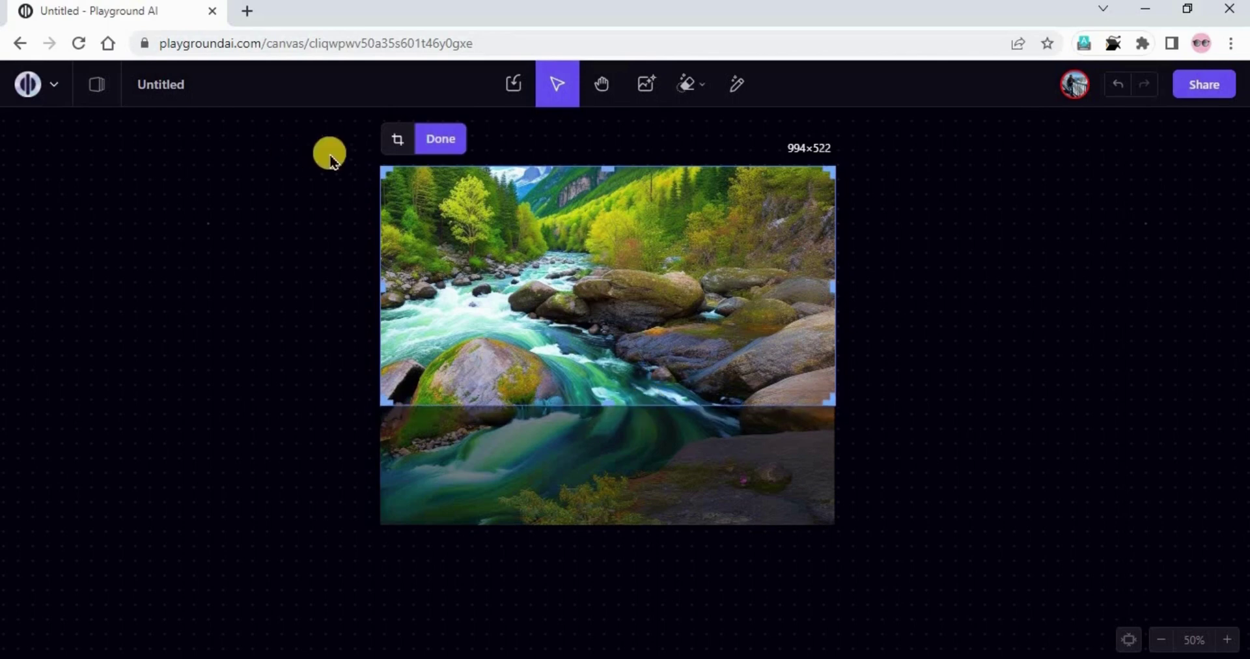
click(437, 141)
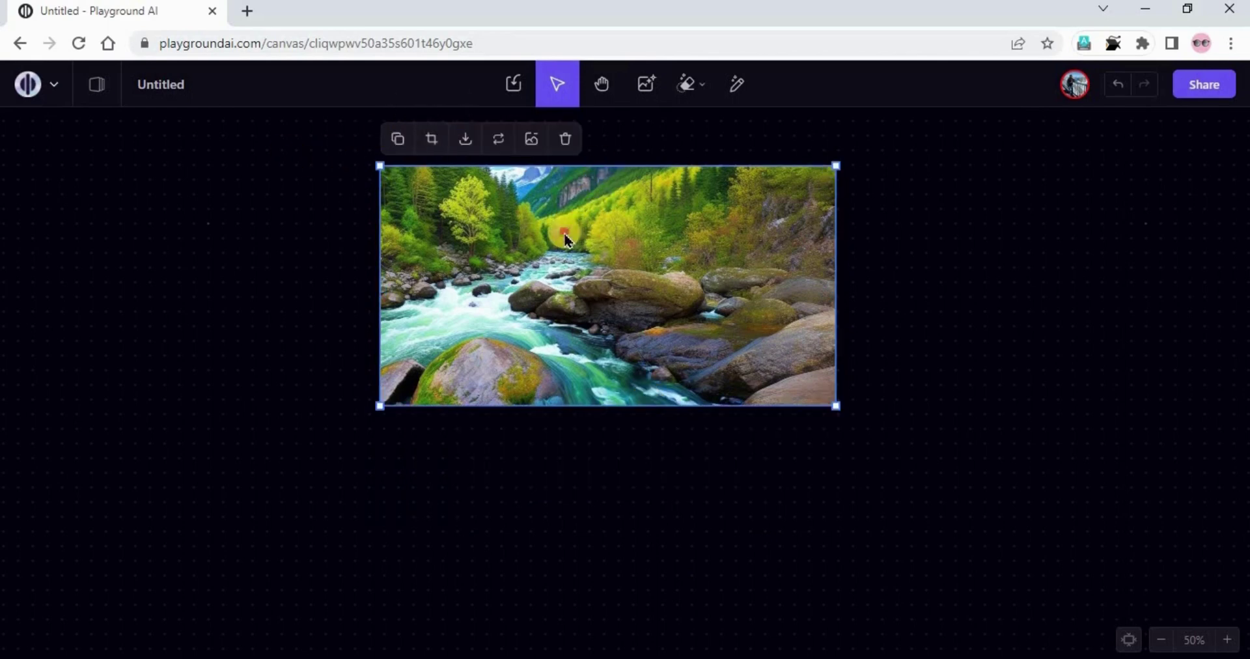
Download the cropped river image, open the downloaded PNG to check it, and close the viewer
click(444, 171)
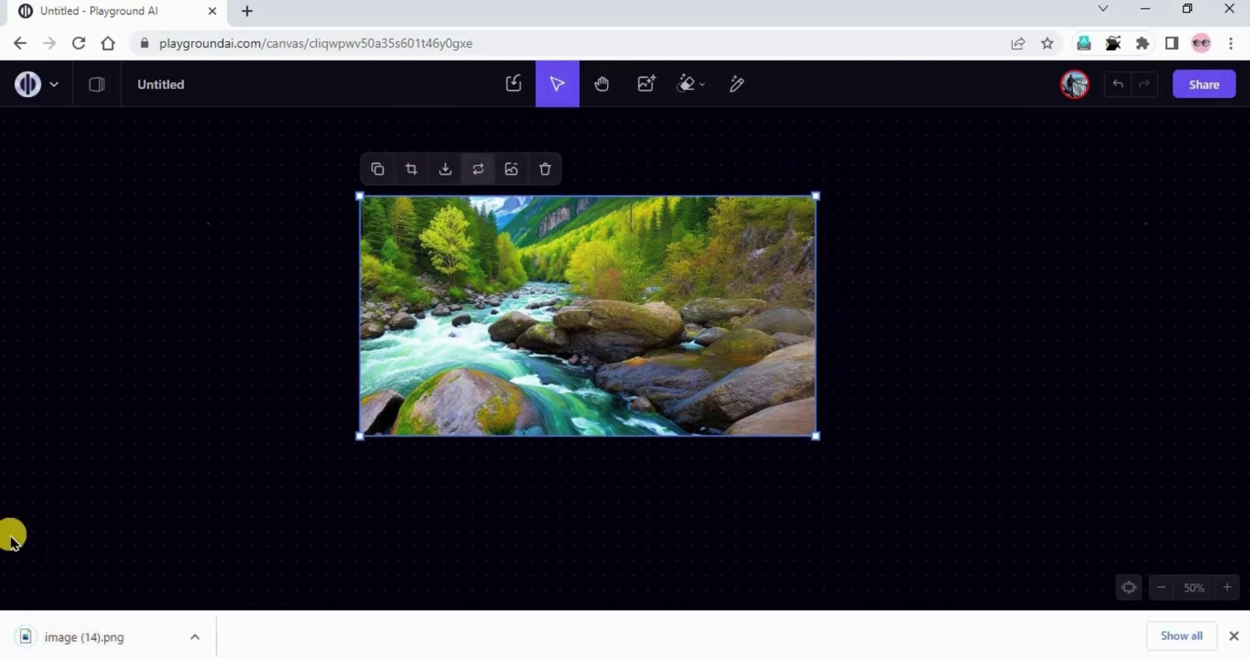
click(65, 636)
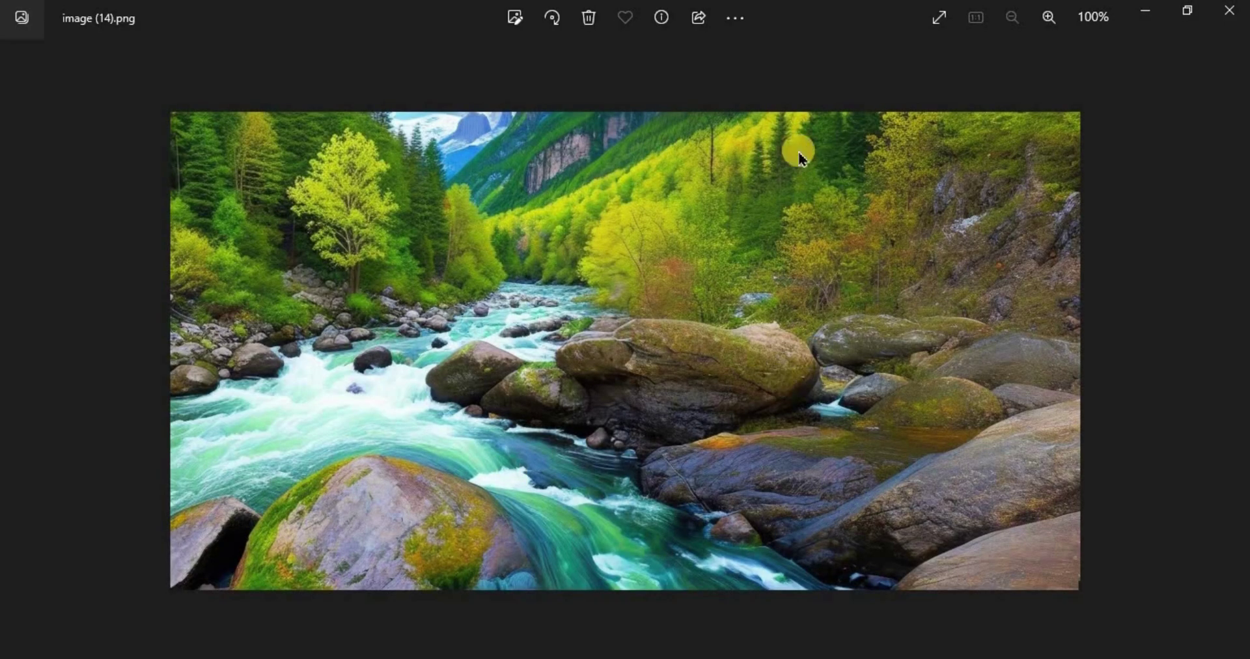
click(1212, 24)
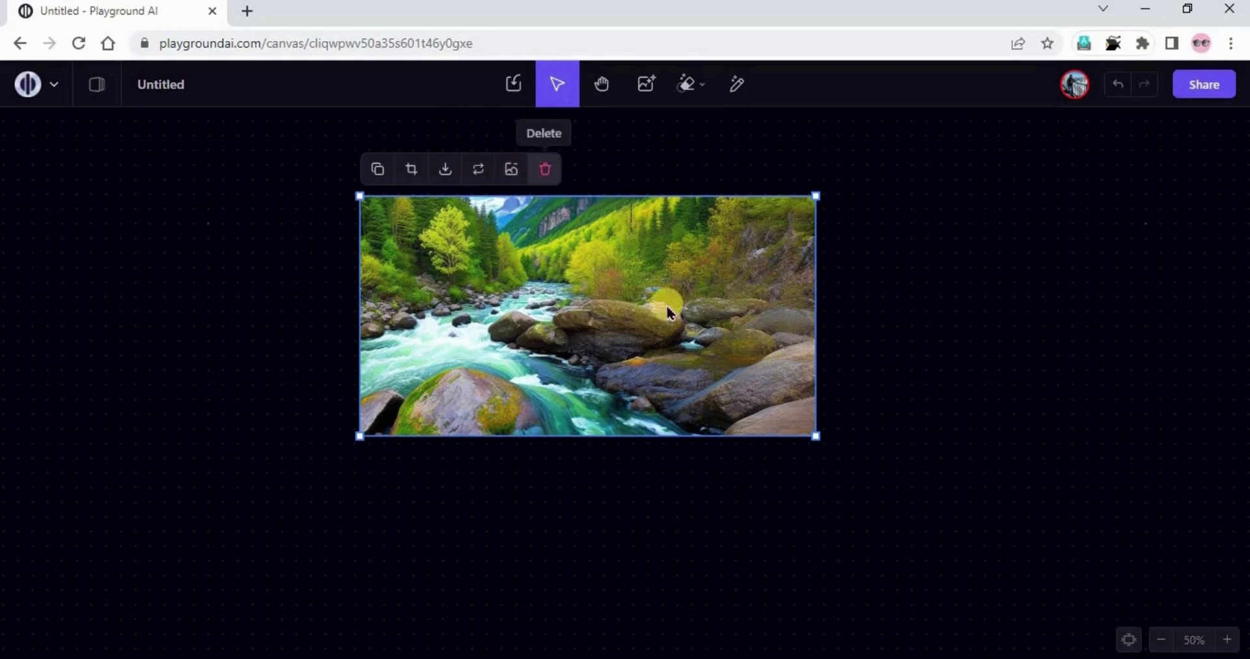
Move the generation frame clear of the river image to its right, and select the image
click(642, 91)
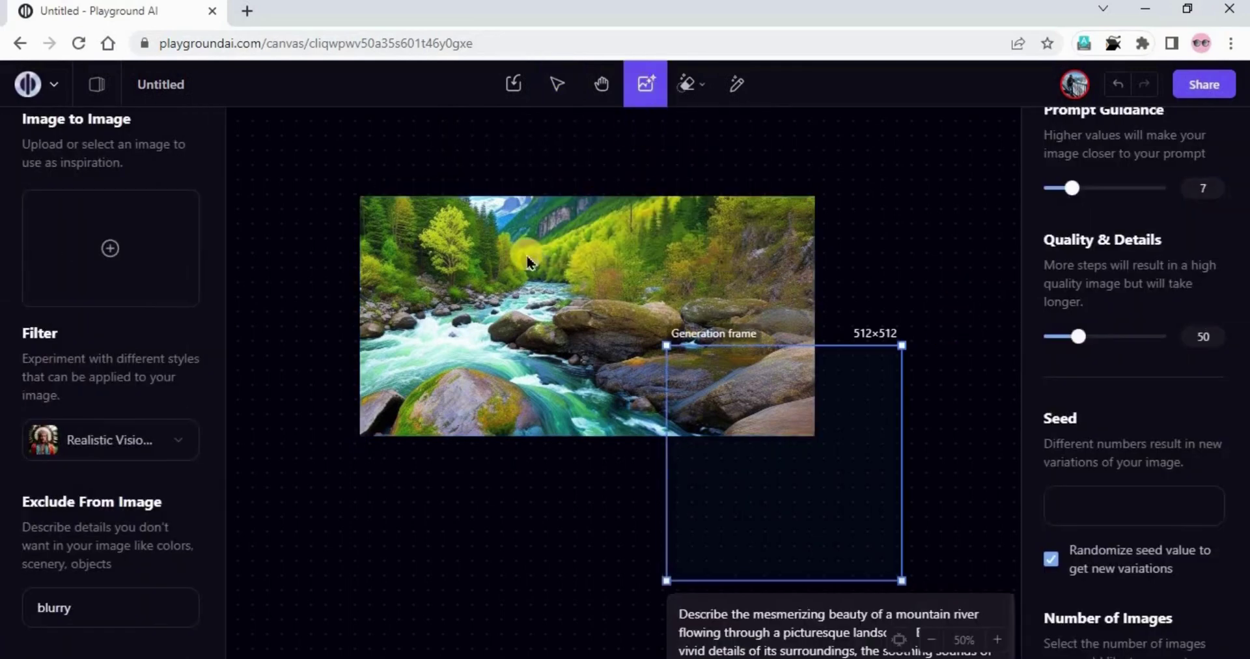
click(492, 290)
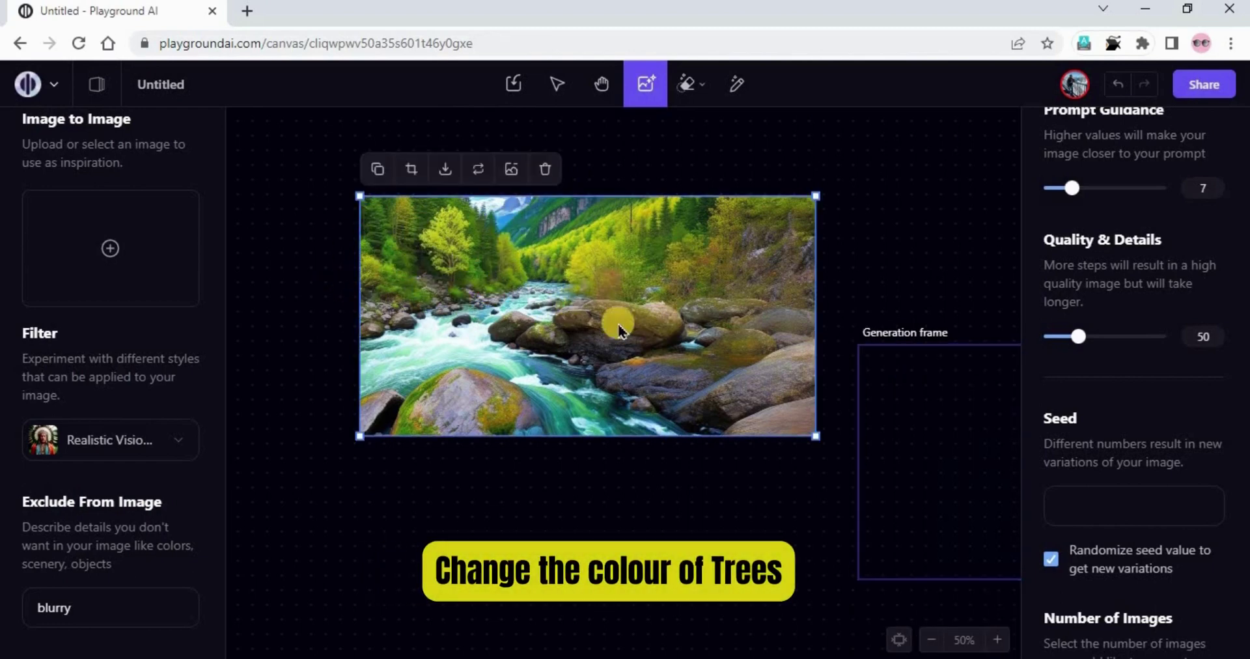
click(531, 508)
click(463, 329)
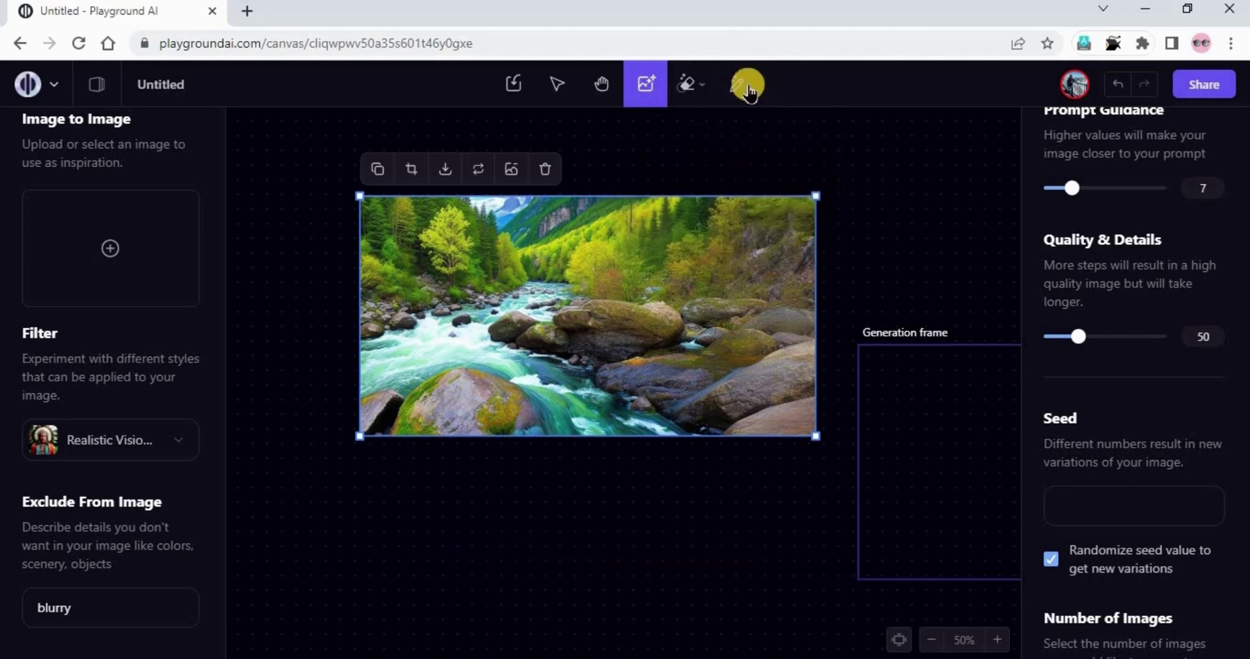
Using Instruct to Edit with brush size 60, mask the trees on the river's left bank
mouse_move(742, 88)
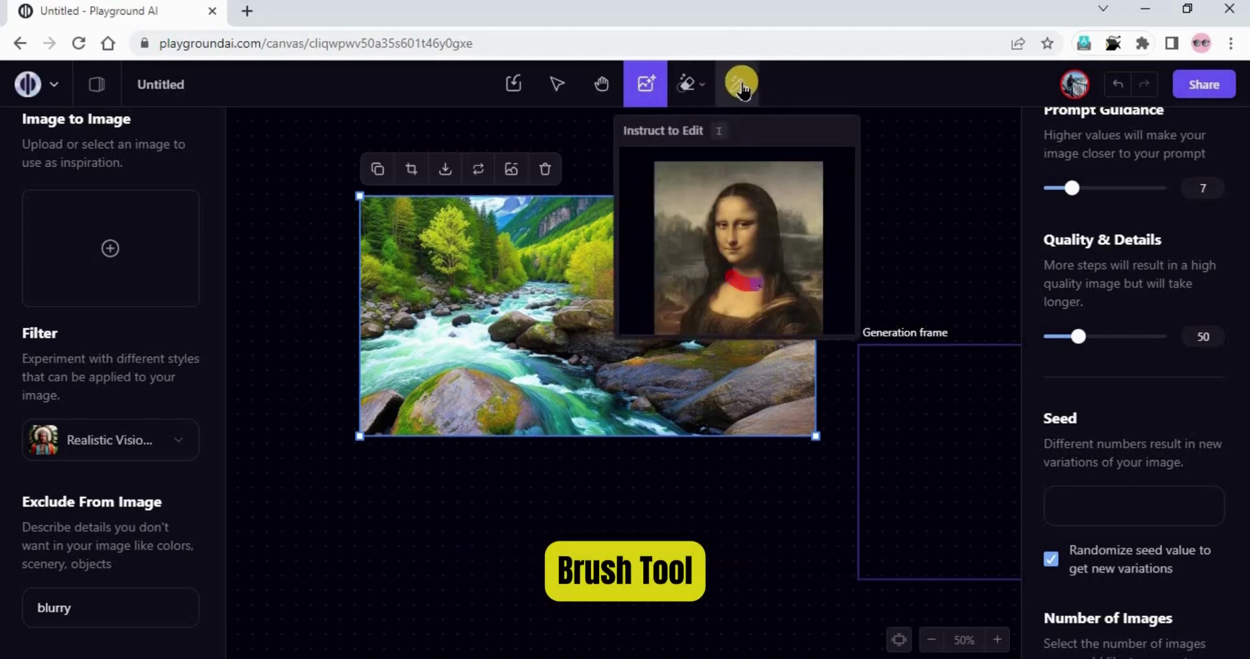
click(741, 86)
mouse_move(694, 134)
mouse_down()
mouse_move(704, 167)
mouse_move(701, 138)
mouse_up()
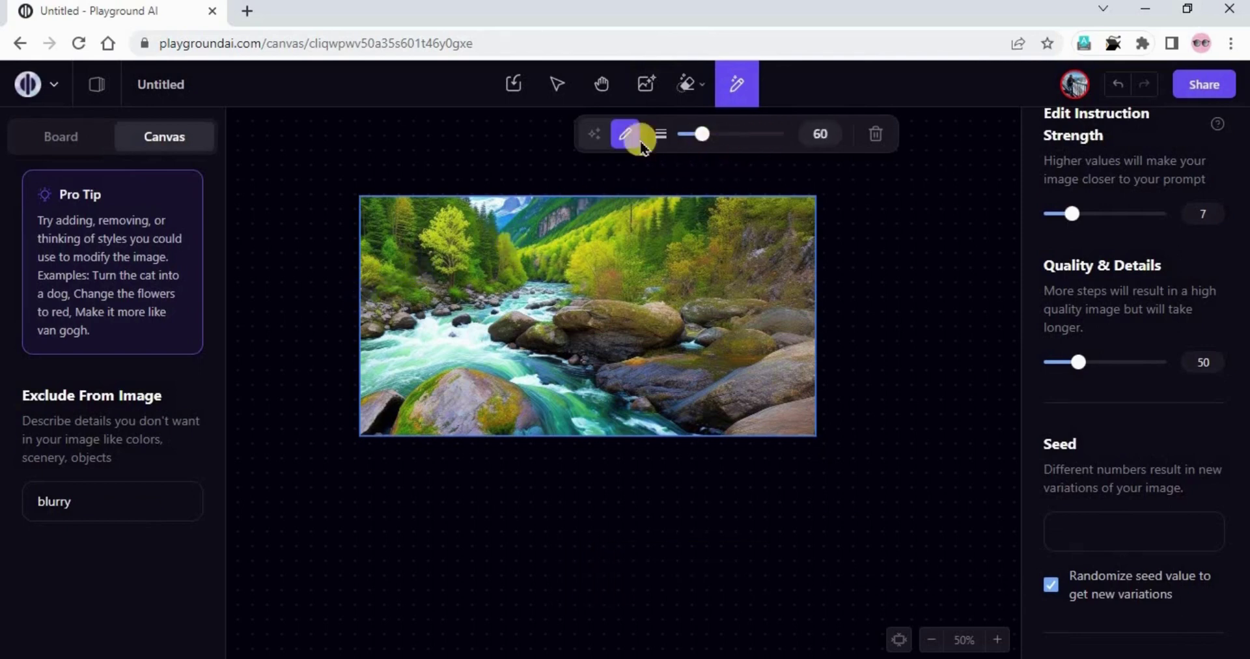
click(574, 189)
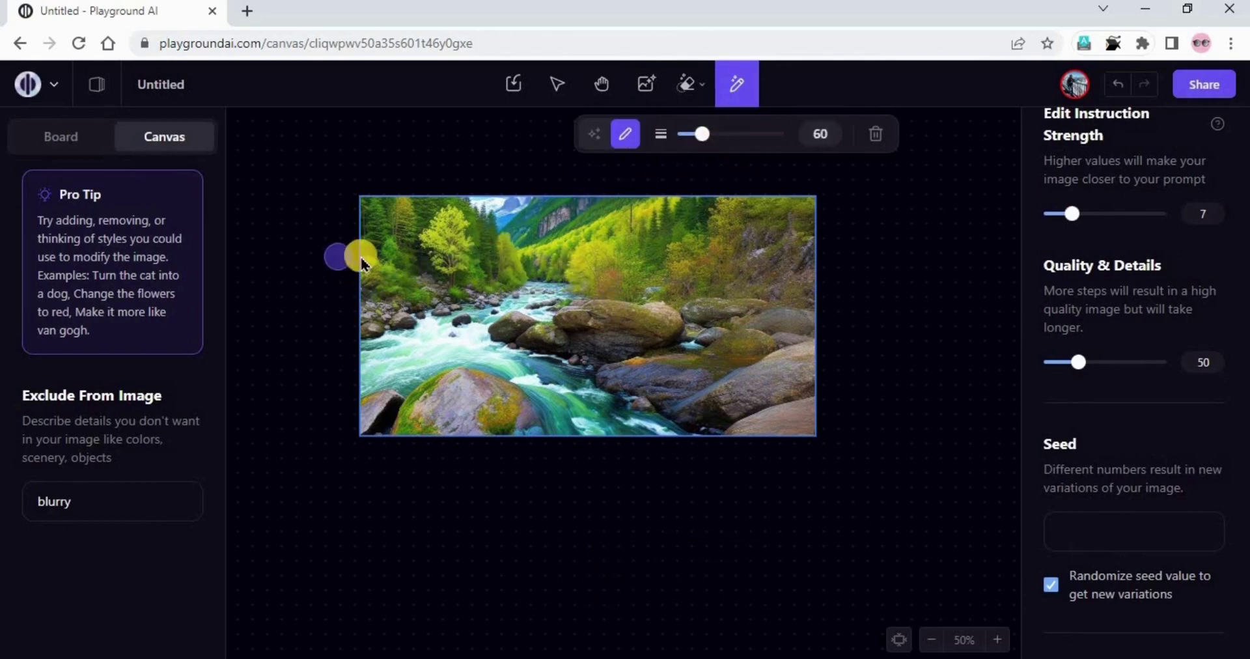
drag(377, 248, 378, 218)
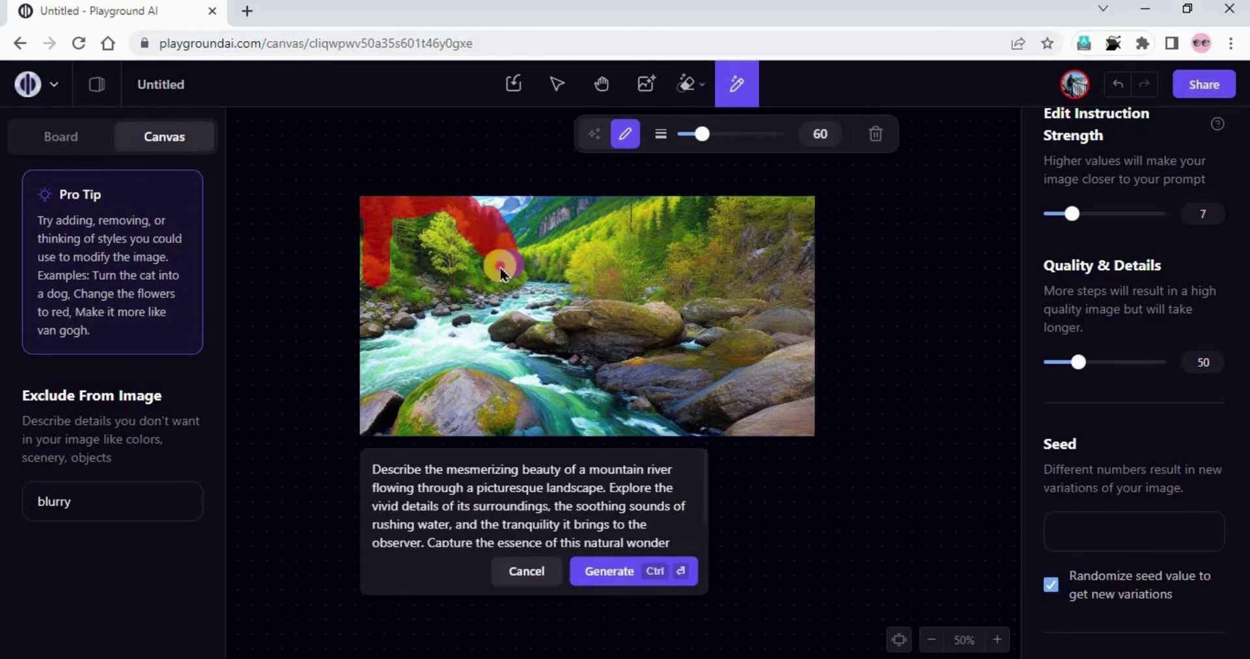
mouse_move(468, 259)
mouse_down()
mouse_move(439, 233)
mouse_move(375, 228)
mouse_move(368, 246)
mouse_move(374, 276)
mouse_move(395, 288)
mouse_move(518, 274)
mouse_up()
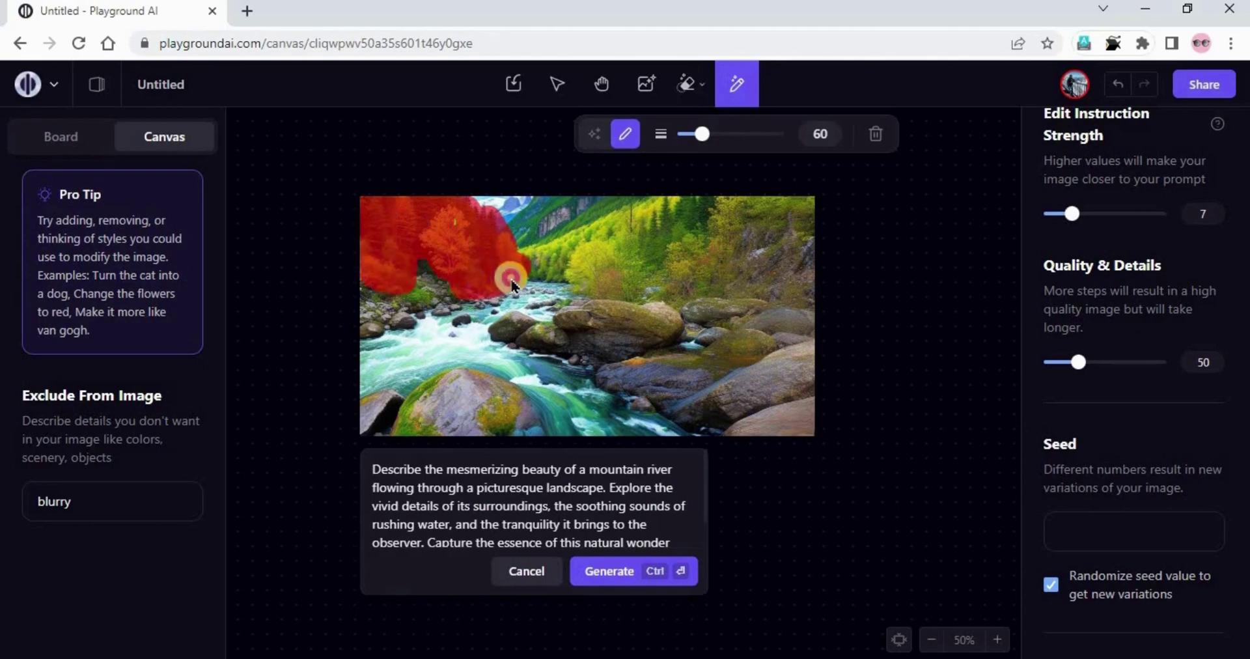
Generate an edit of the masked trees with the instruction "change colour of trees to yellow", dismiss the rating request, and undo the edit
triple_click(494, 489)
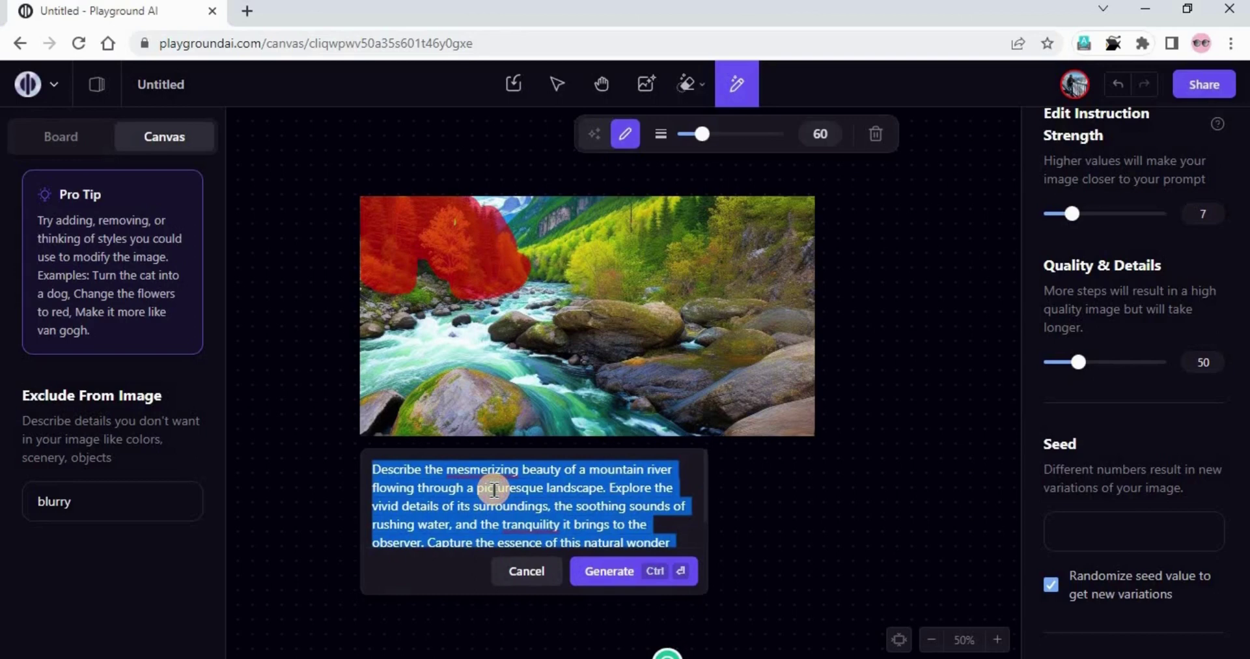
key(BackSpace)
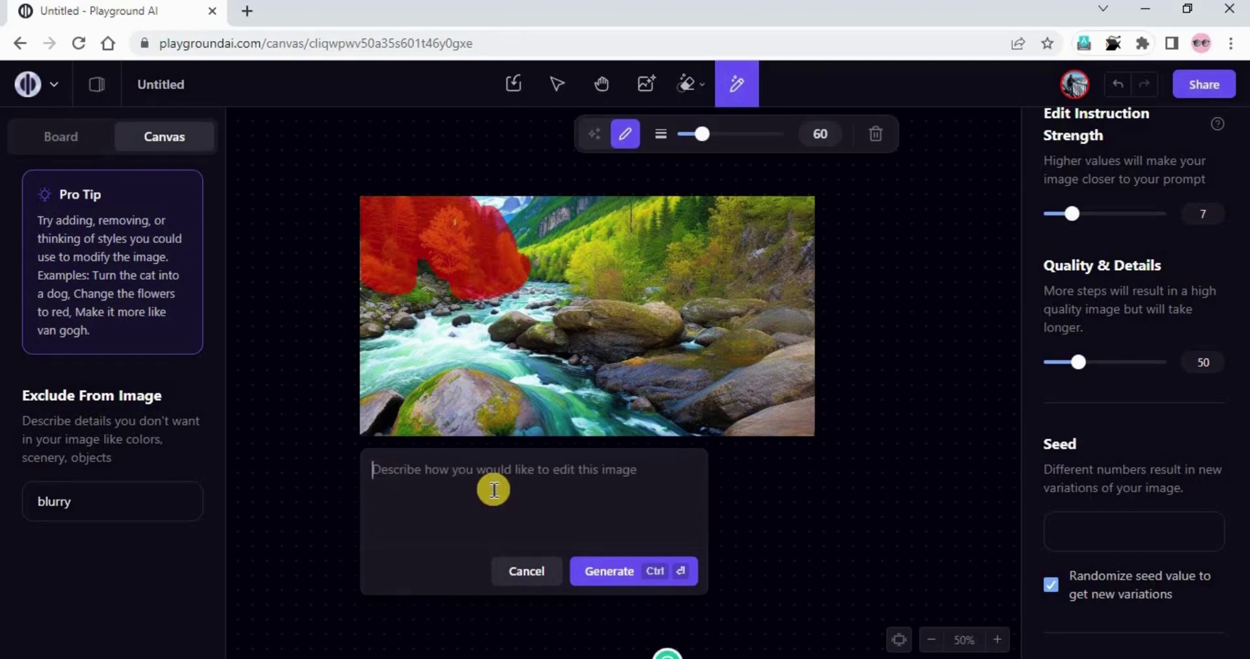
text(change colour of)
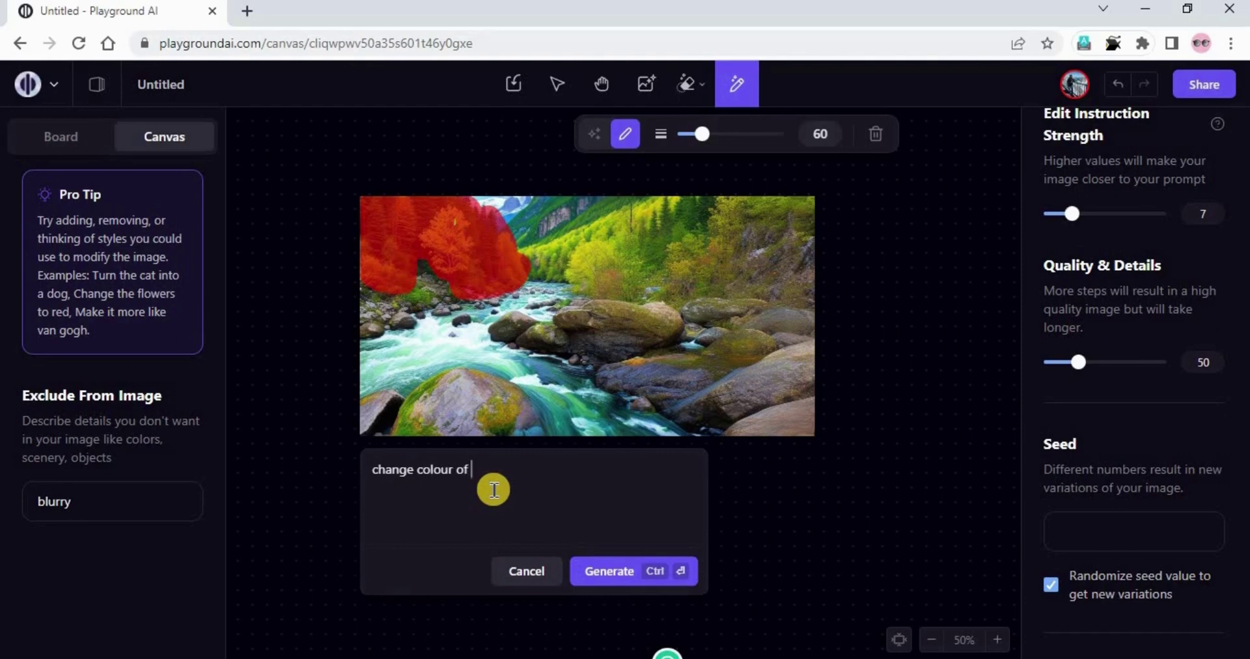
text( trees to yellow)
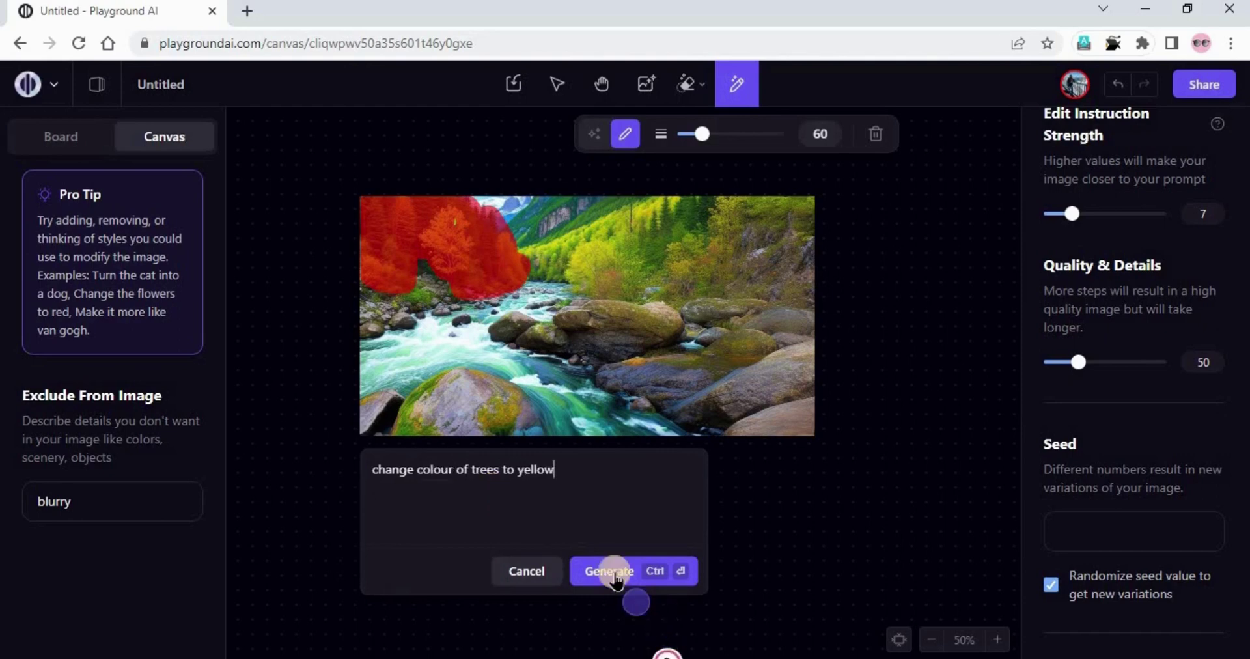
click(611, 570)
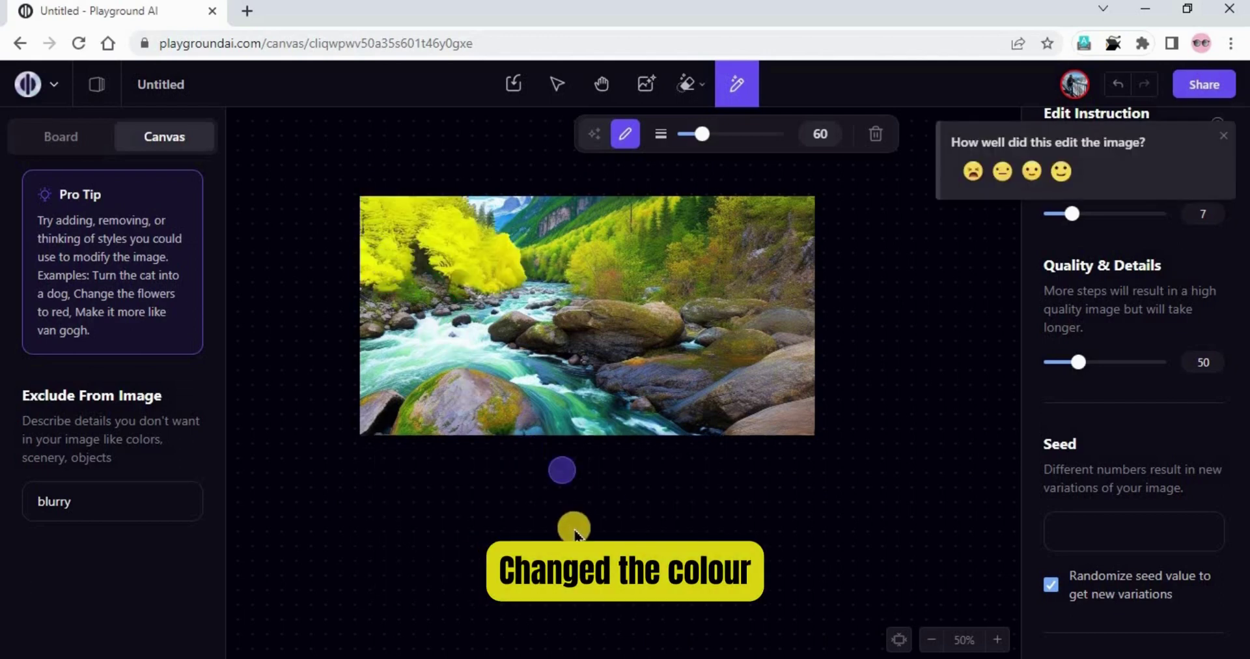
click(1227, 140)
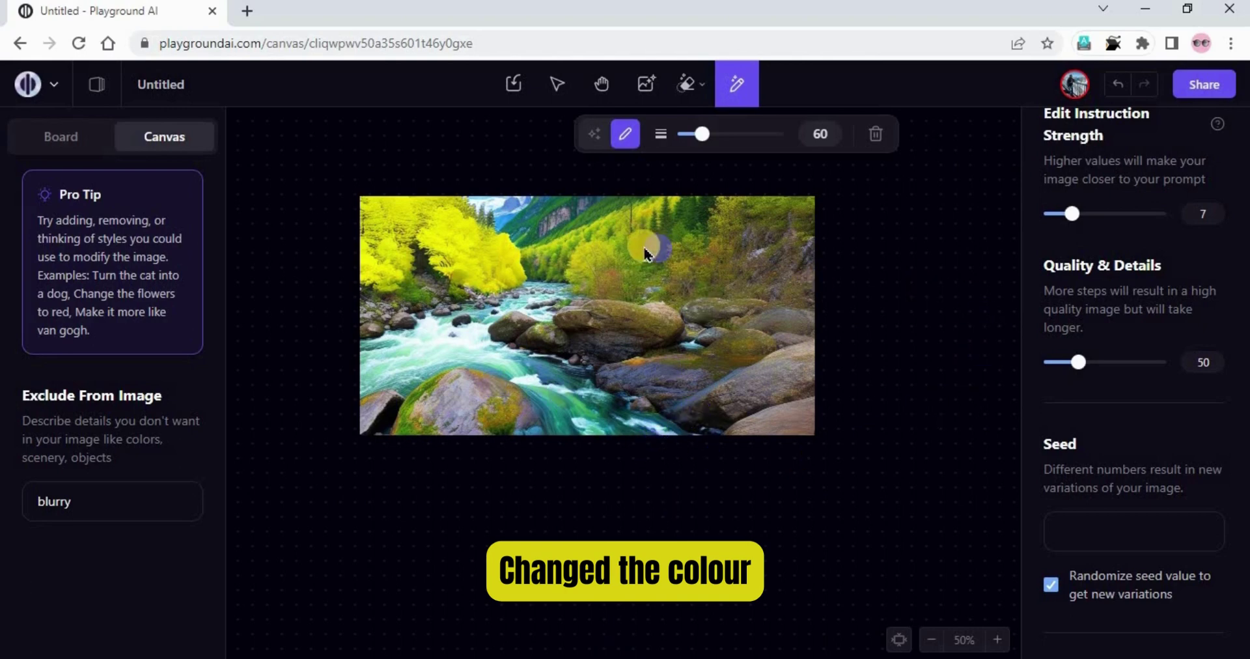
click(1117, 84)
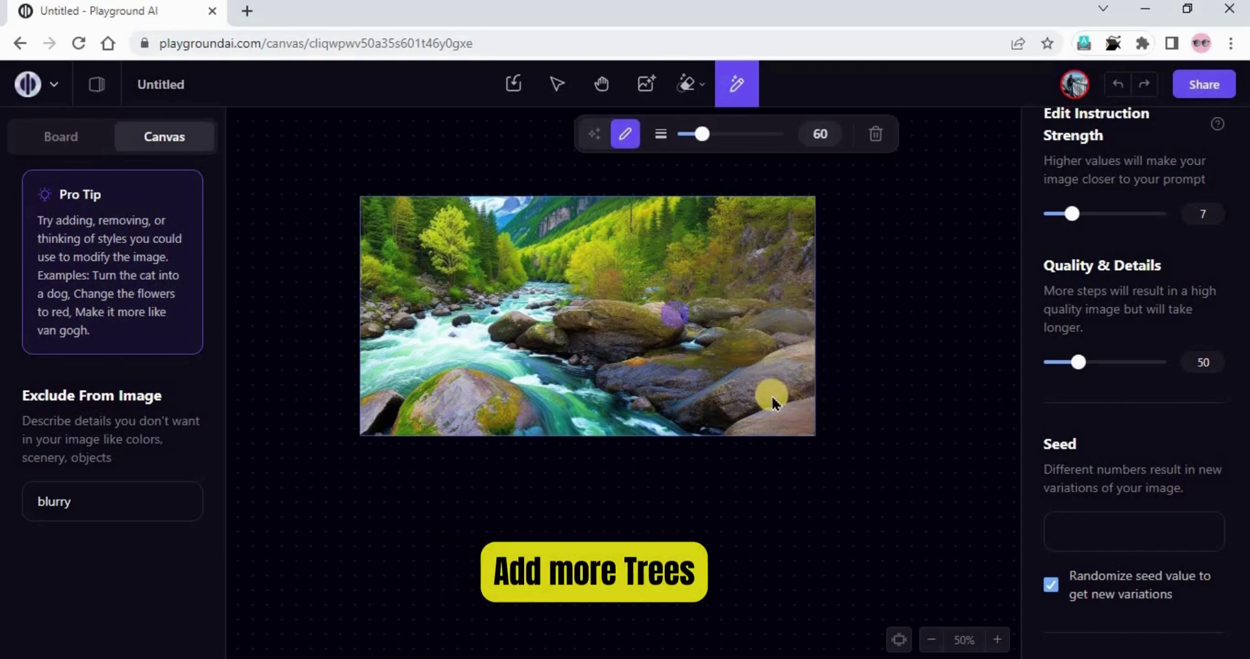
Set the brush size to 98 and mask the trees and upper rocks on the river's right bank
click(718, 134)
mouse_move(713, 205)
mouse_down()
mouse_move(700, 266)
mouse_move(804, 224)
mouse_move(740, 215)
mouse_move(723, 228)
mouse_move(766, 268)
mouse_move(779, 309)
mouse_move(727, 270)
mouse_up()
click(493, 462)
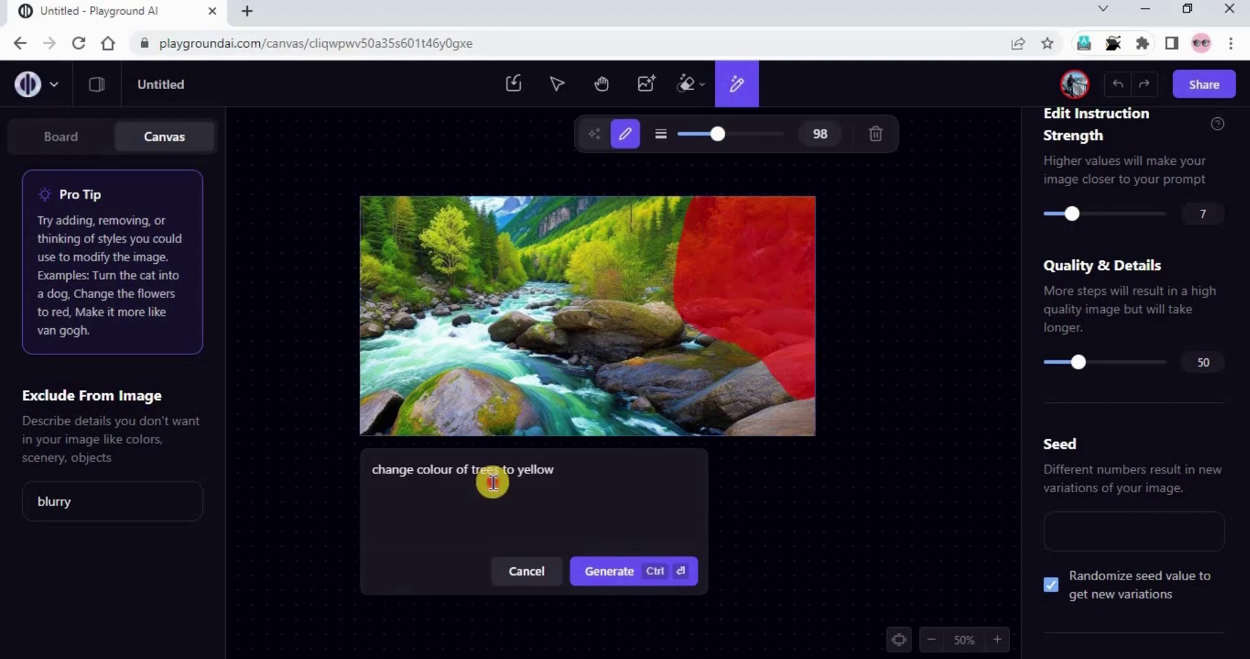
Replace the edit instruction with "add more trees" and generate the edit on the masked area
triple_click(493, 482)
text(add more thre)
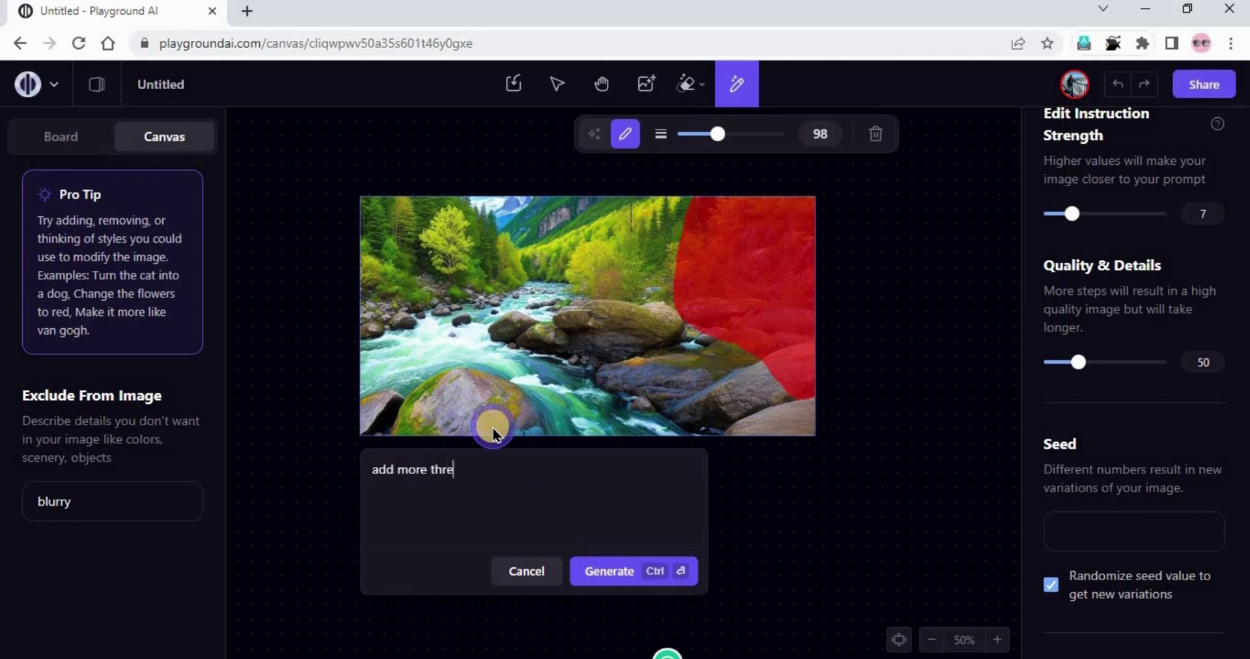
key(BackSpace)
key(BackSpace)
key(BackSpace)
key(BackSpace)
key(BackSpace)
text(rees)
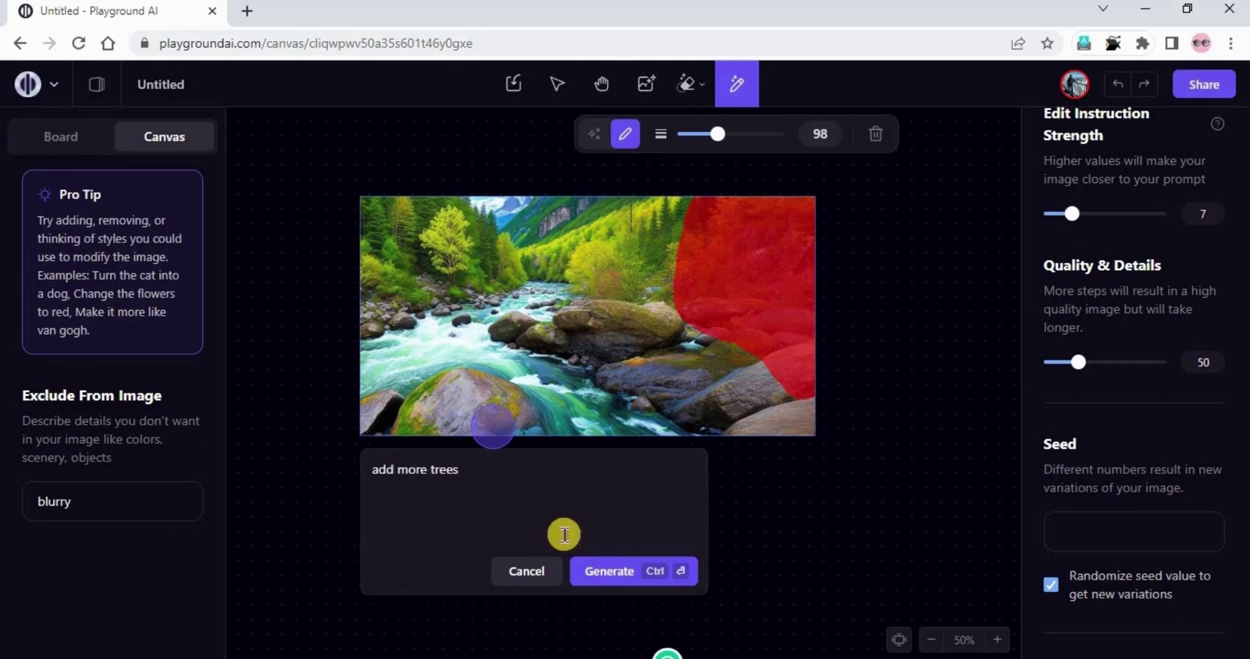
click(595, 566)
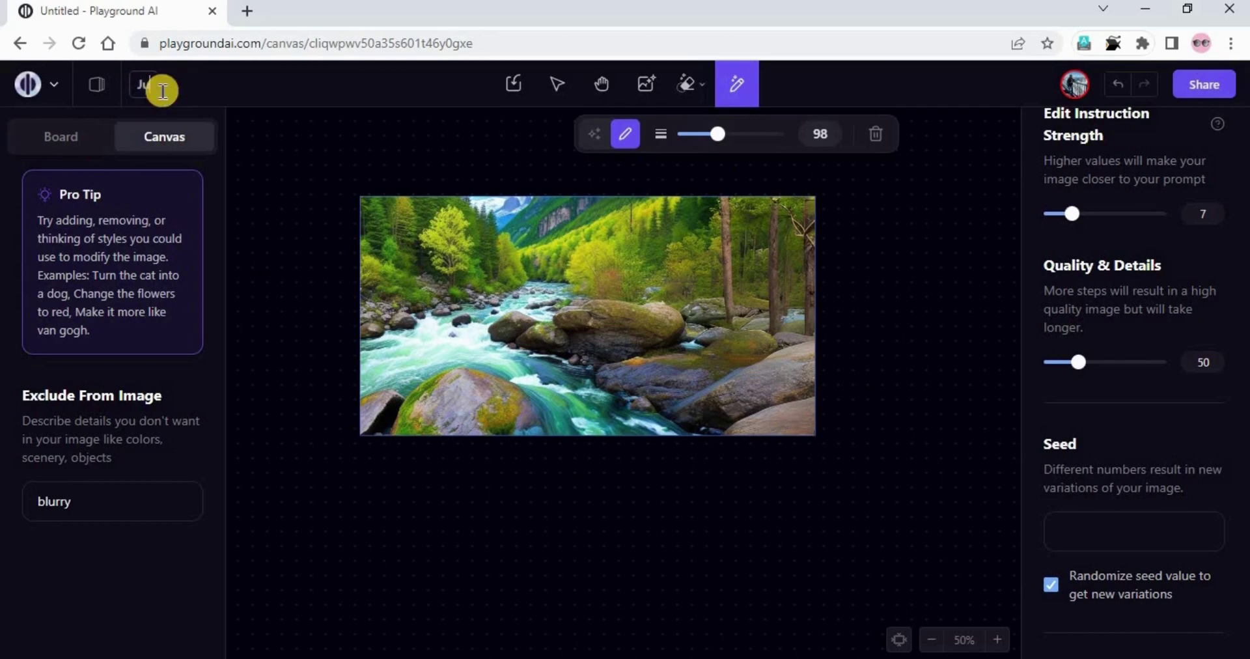
Rename the canvas as Jungle, leave the editing mode, and save the project to the computer as a canvas file
click(87, 172)
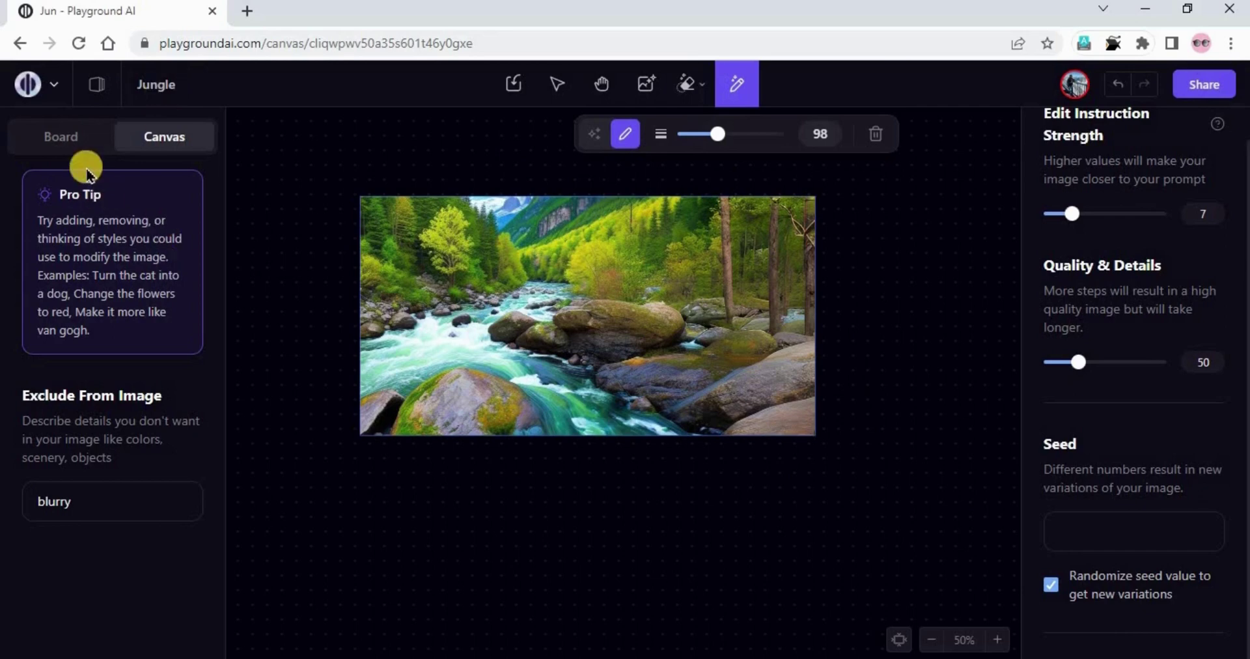
key(Escape)
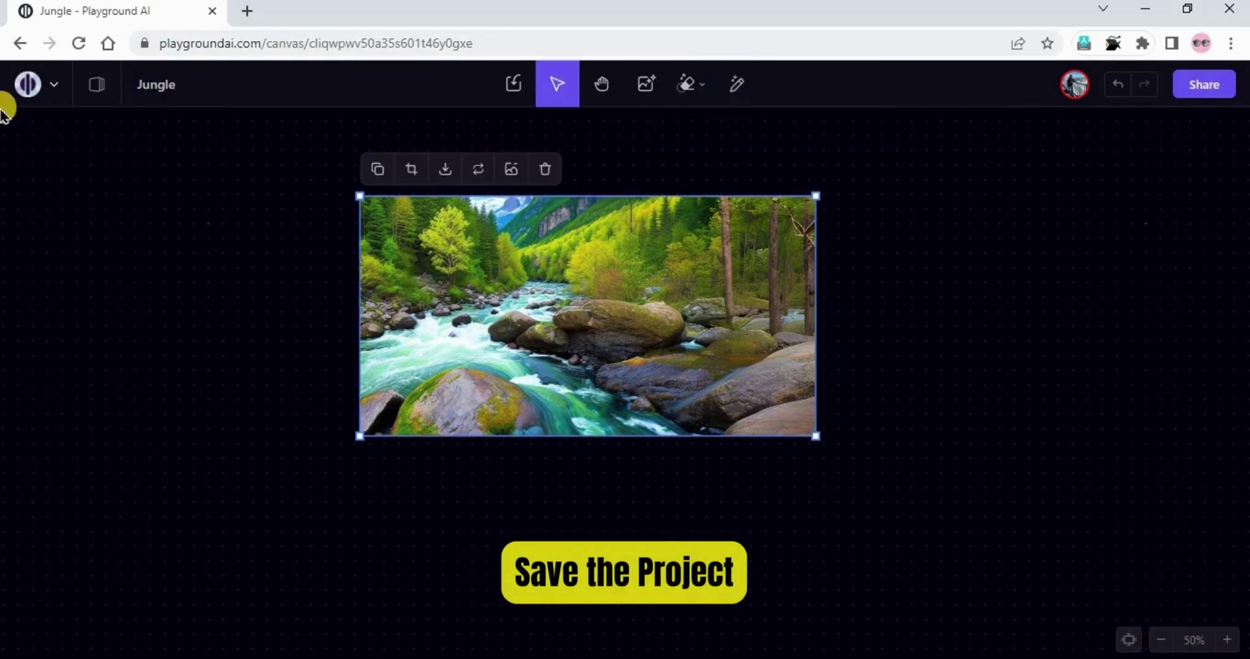
click(54, 92)
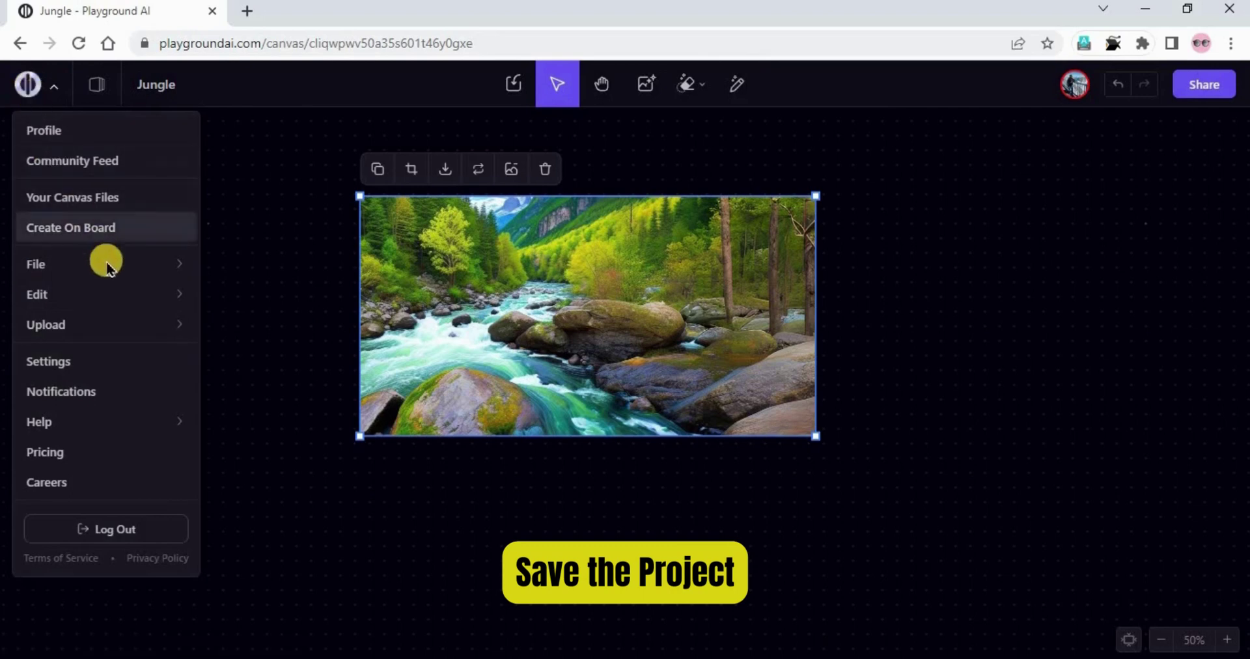
mouse_move(139, 263)
click(259, 274)
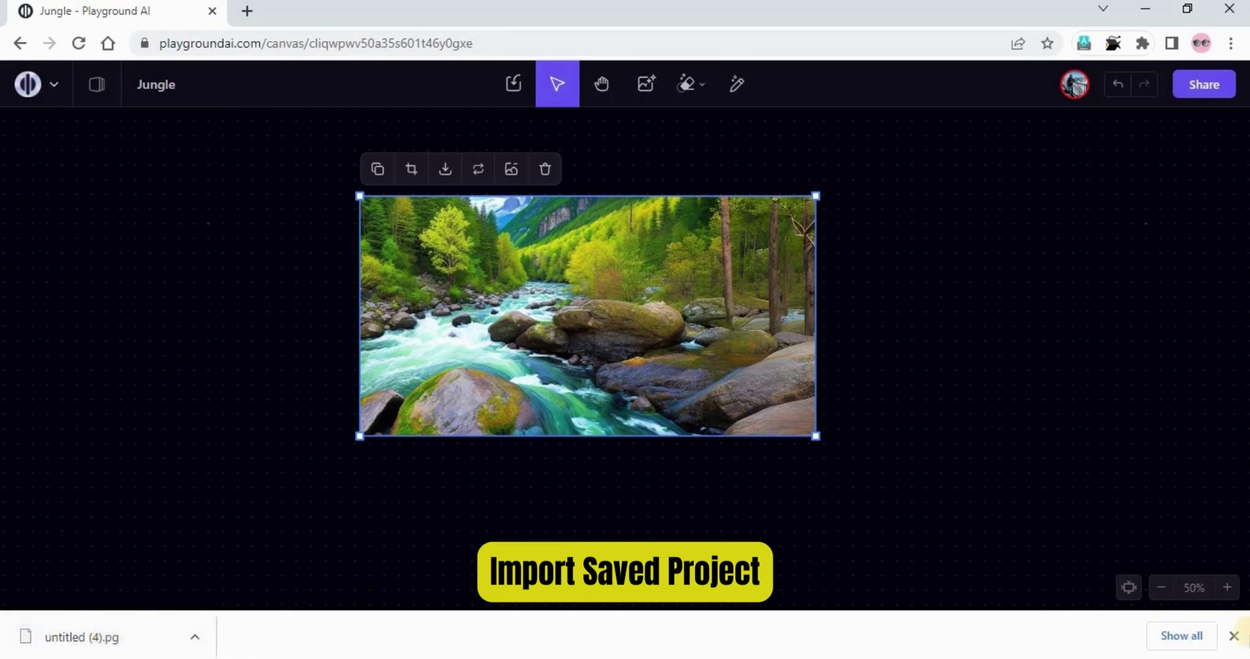
click(1231, 636)
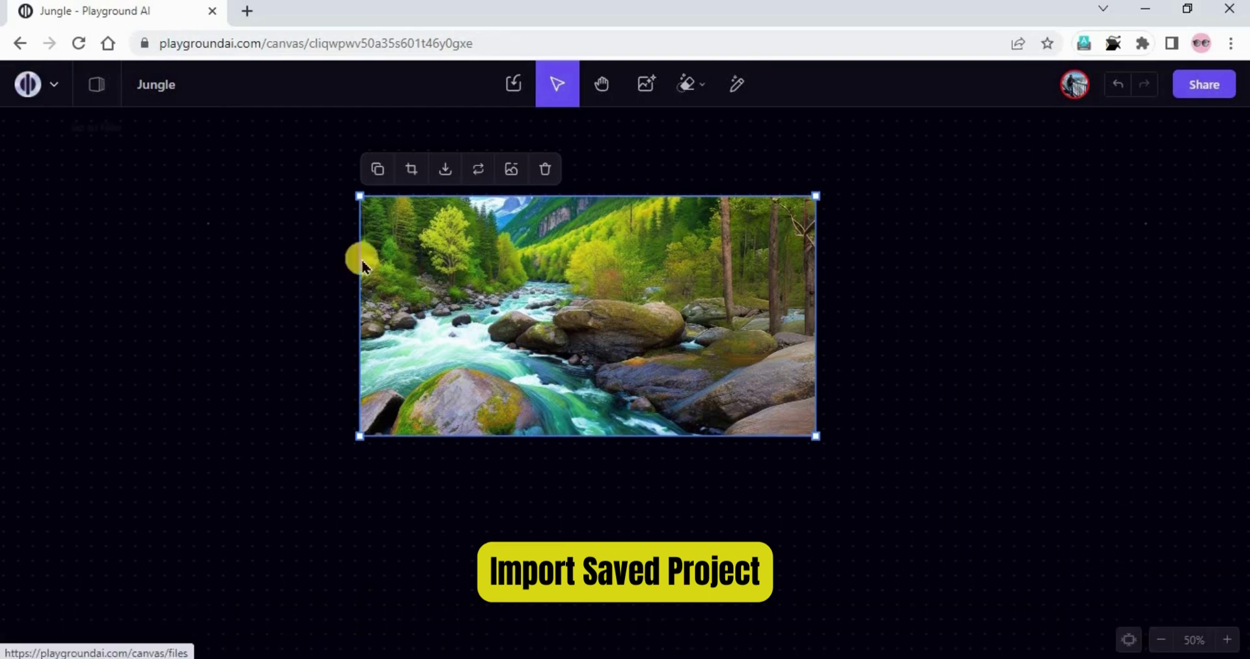
Go to the list of canvas files and import the saved project untitled (4).pg from Downloads
click(104, 85)
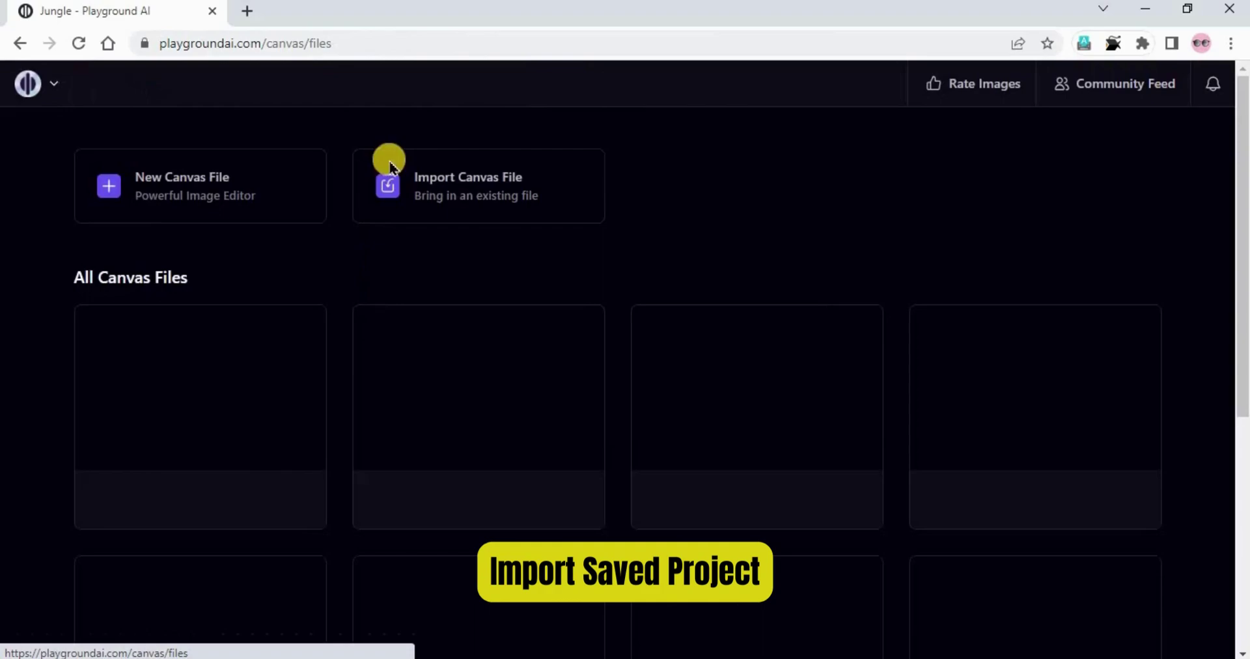
click(450, 189)
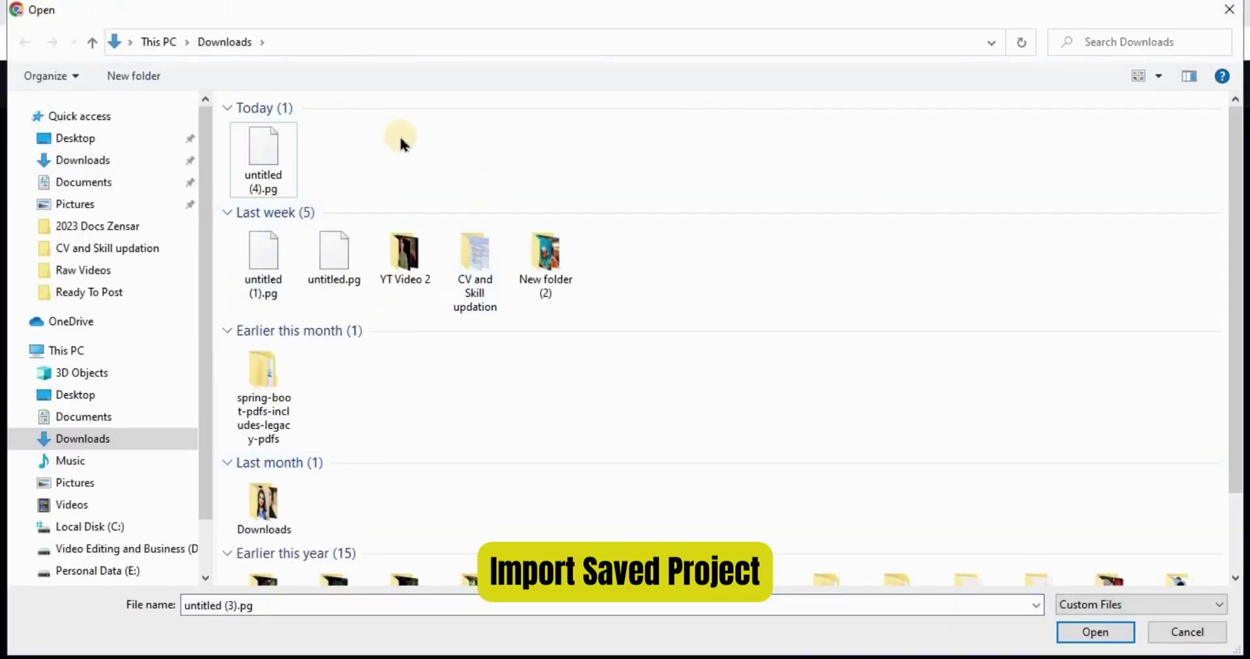
click(258, 168)
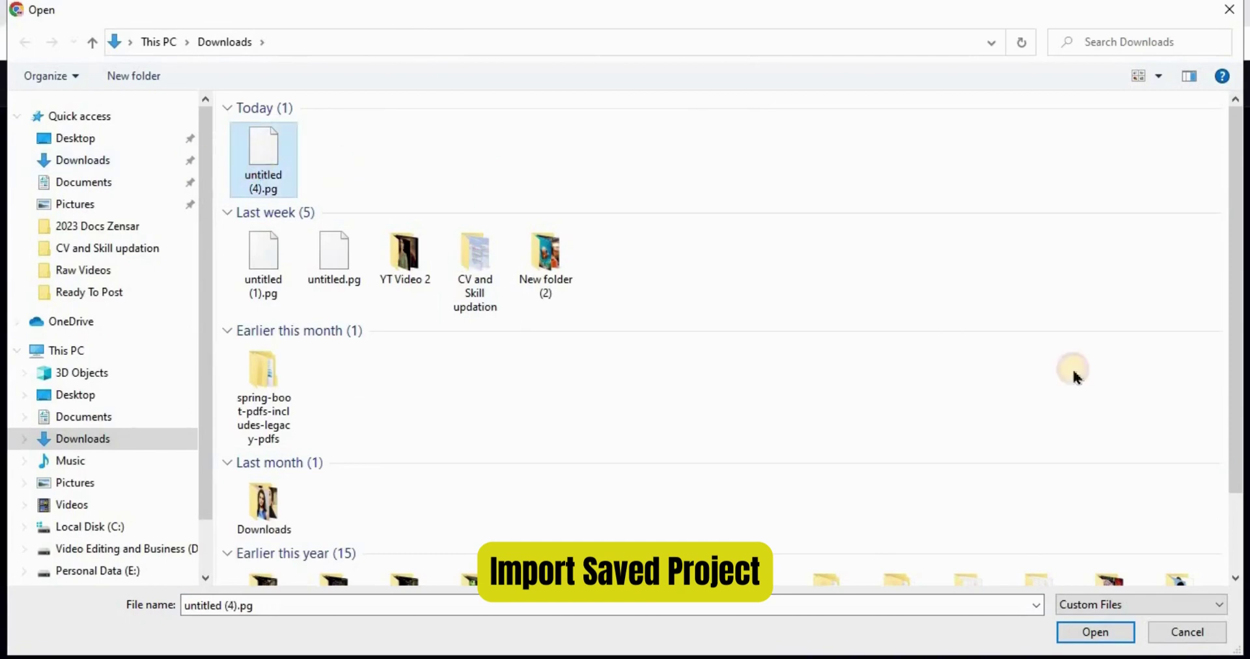
click(1087, 632)
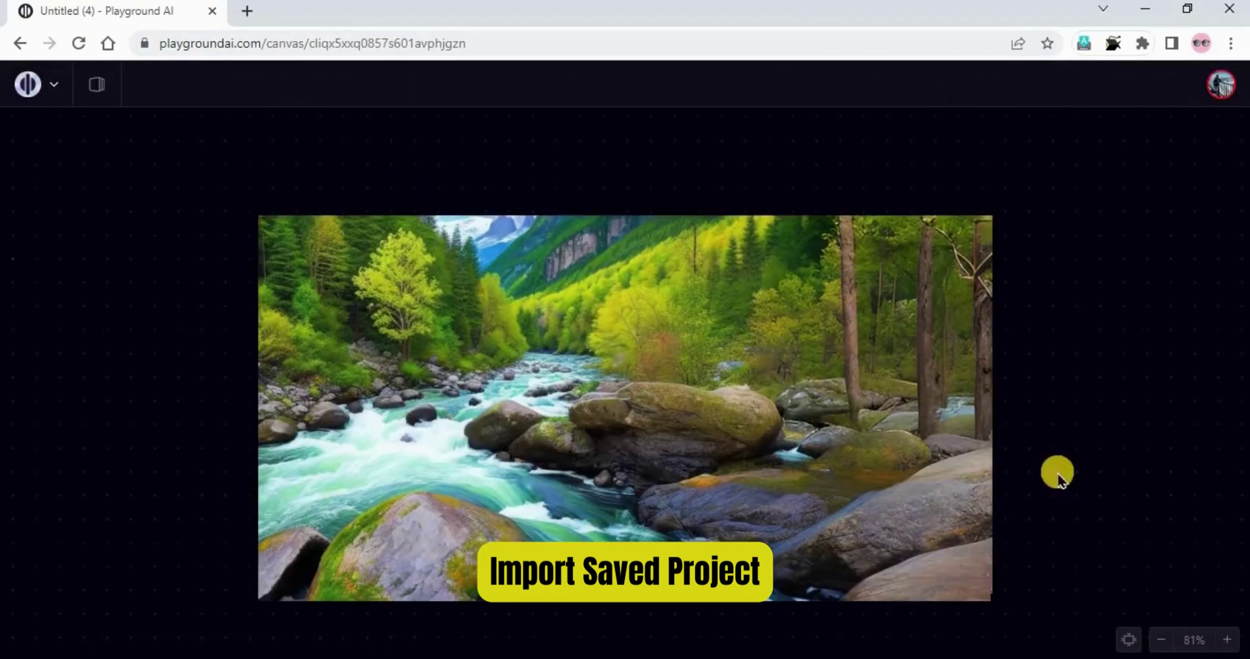
Delete the river image from the imported canvas and move the 512×512 generation frame to the middle of the canvas
click(704, 440)
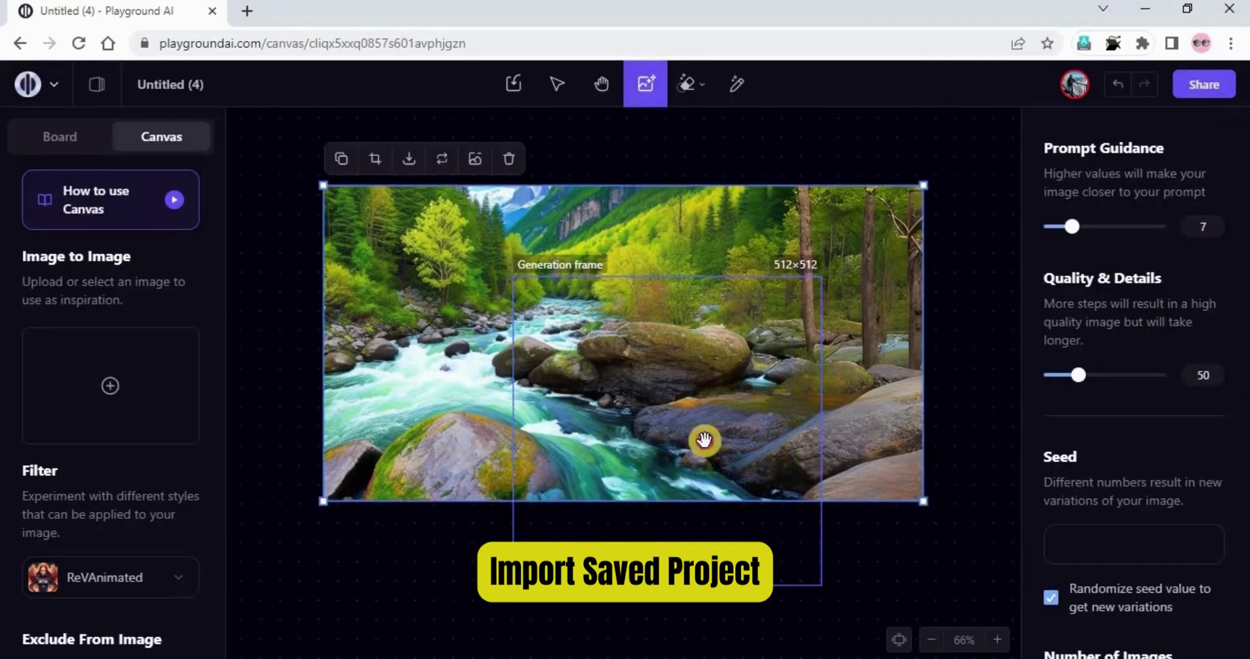
click(807, 413)
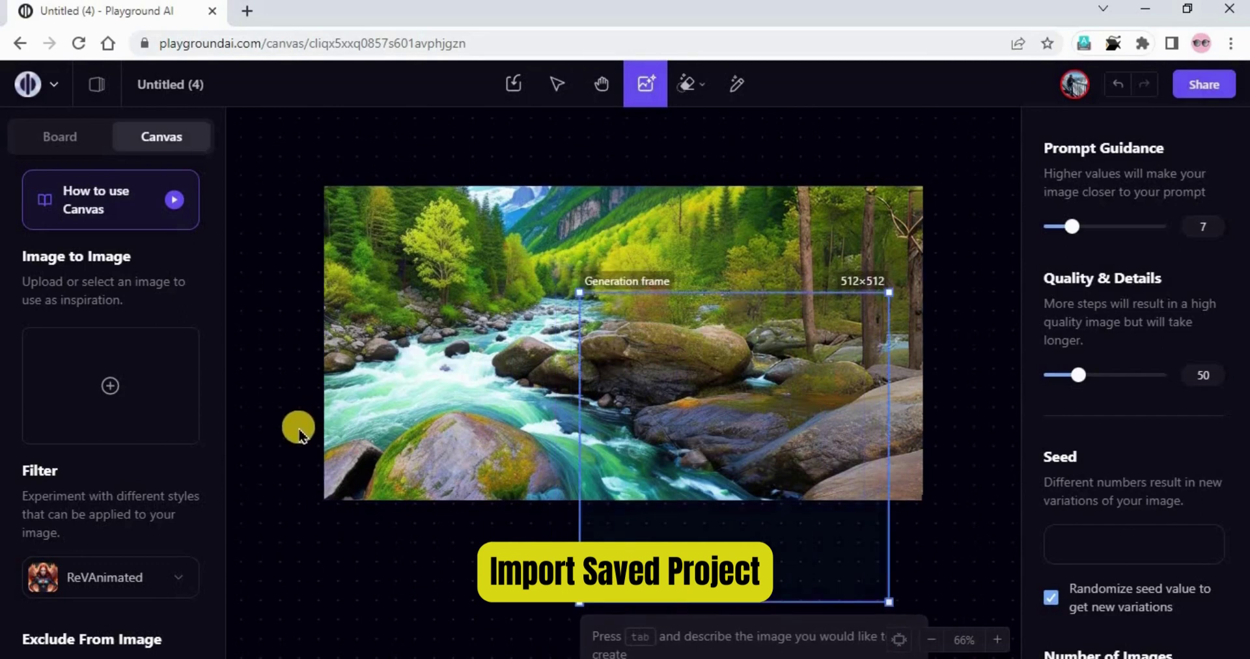
click(278, 386)
click(498, 275)
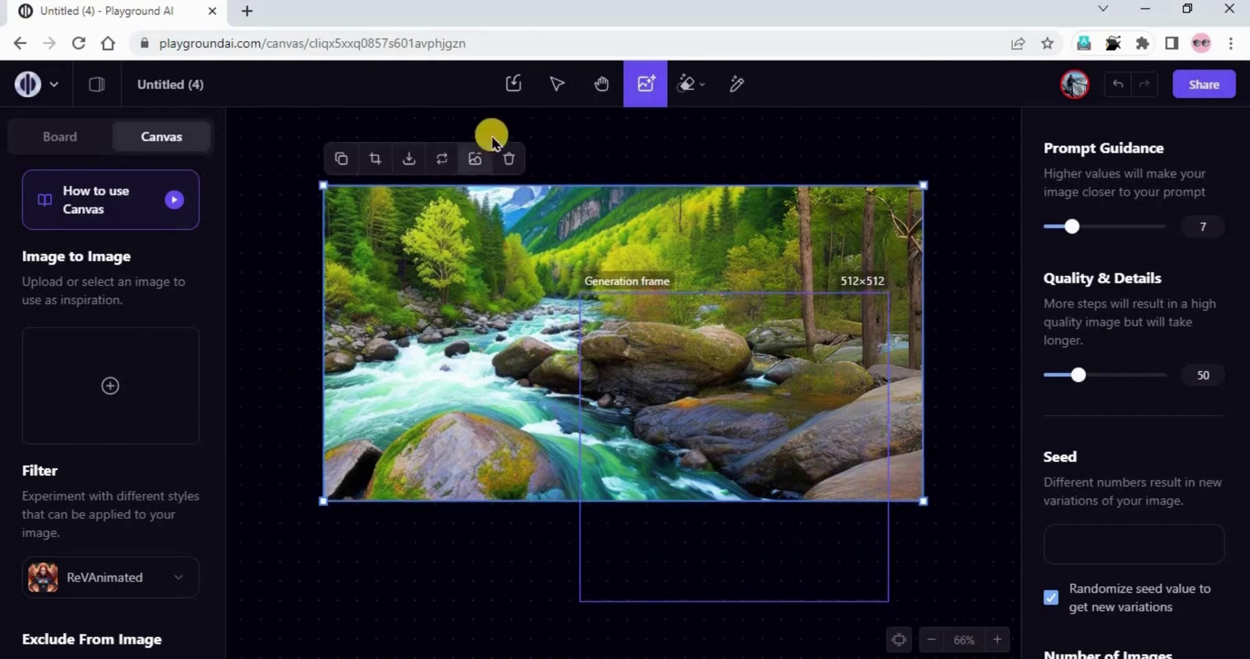
click(503, 158)
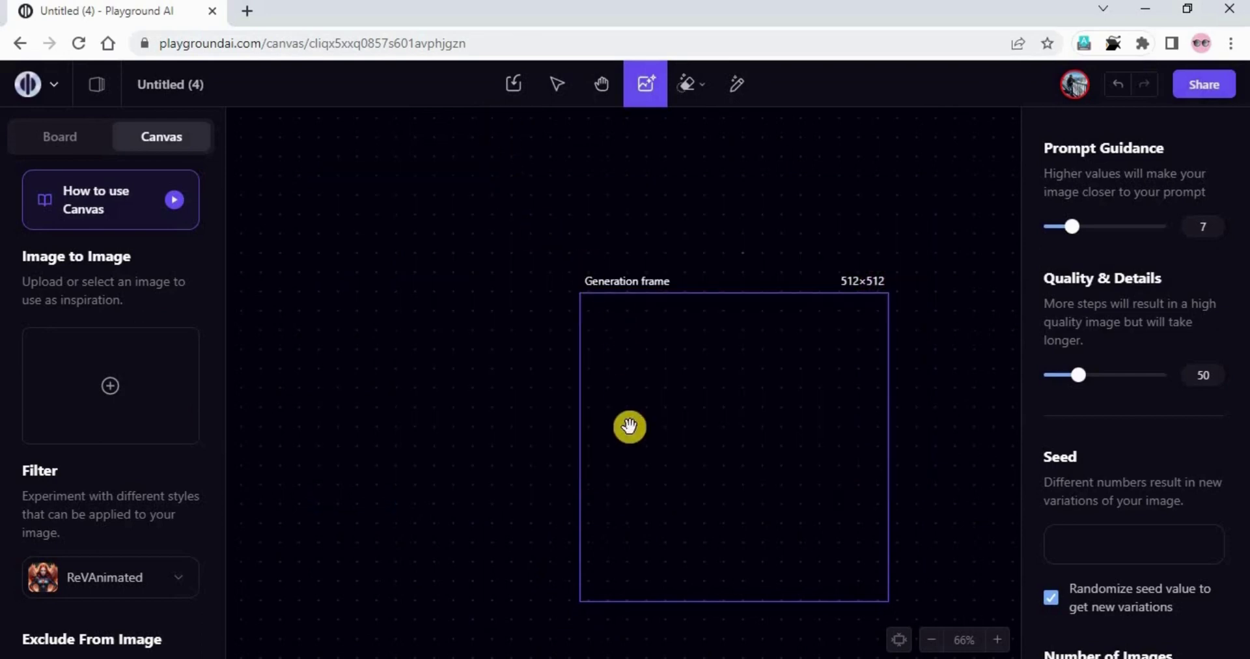
click(672, 421)
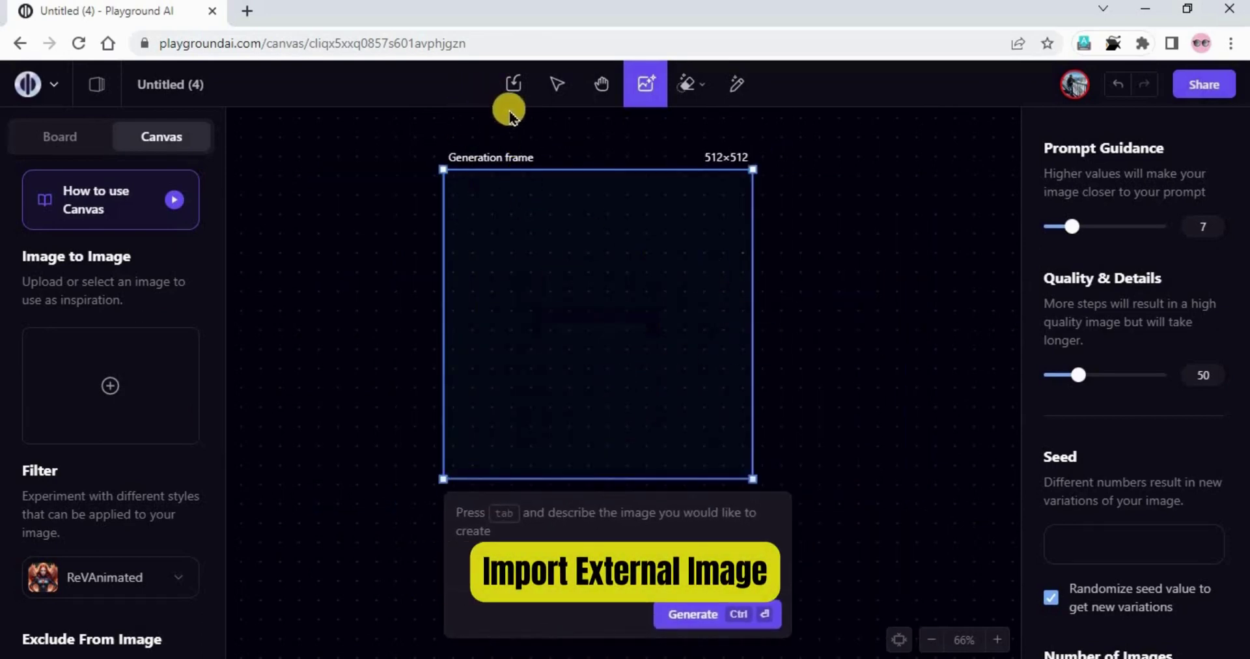
Import the Pexels photo numbered 13461670 from the computer's Downloads folder onto the canvas
click(536, 88)
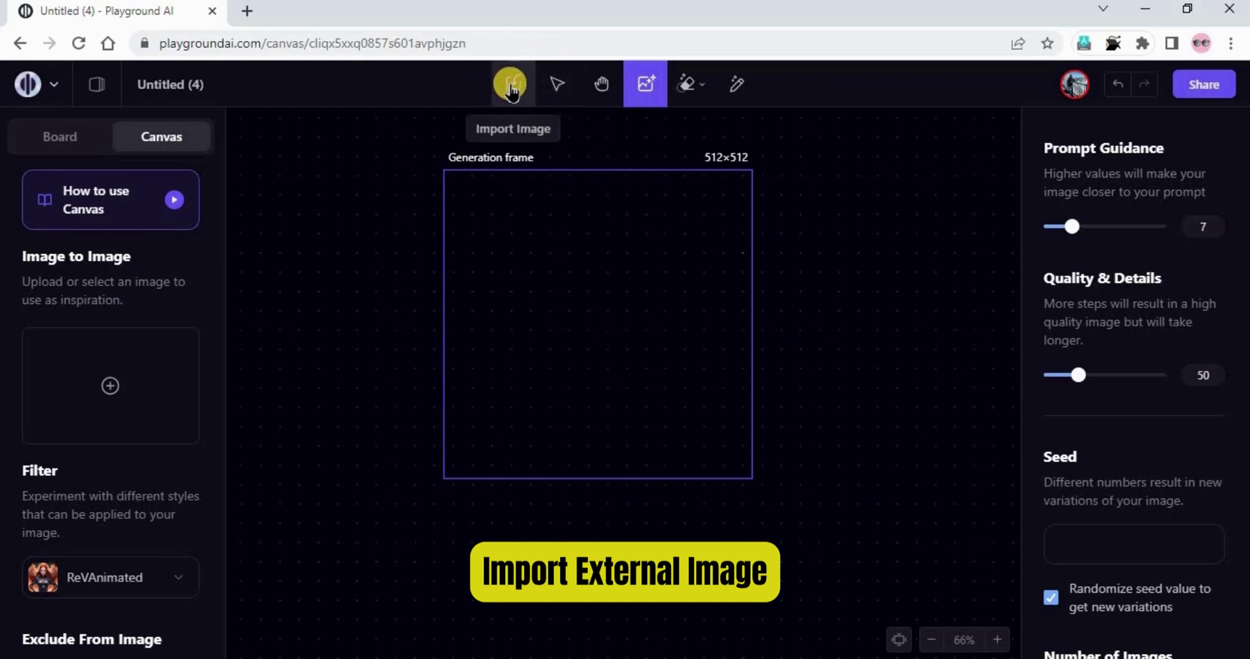
click(511, 90)
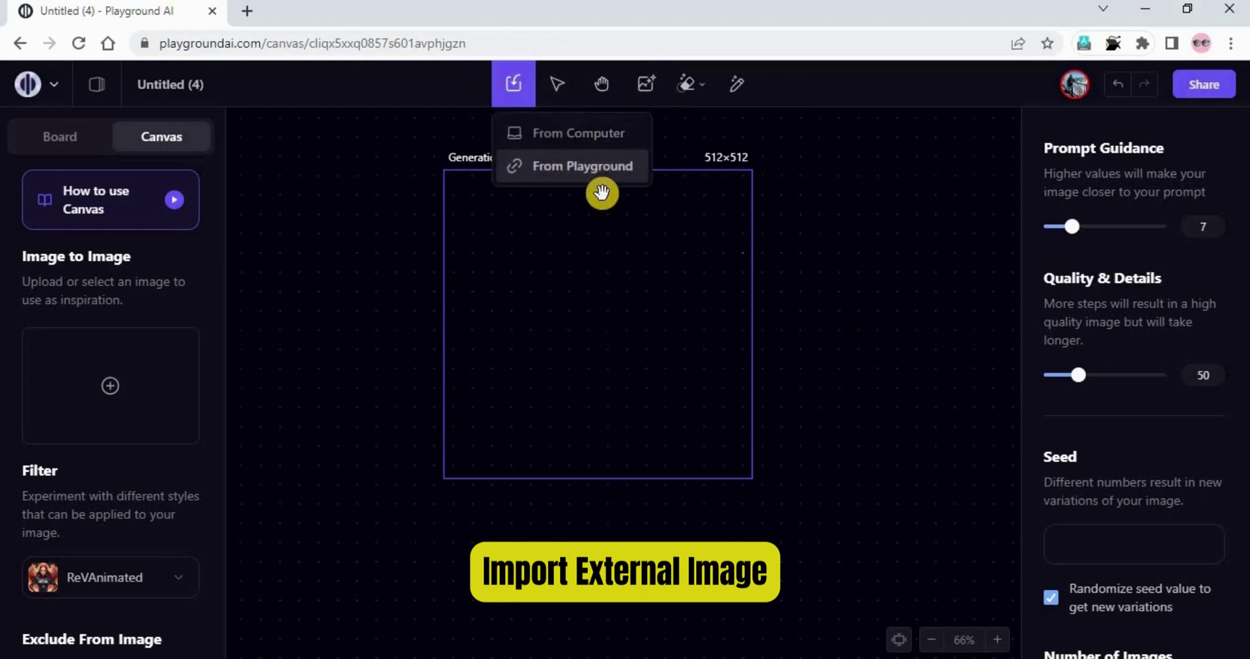
click(582, 137)
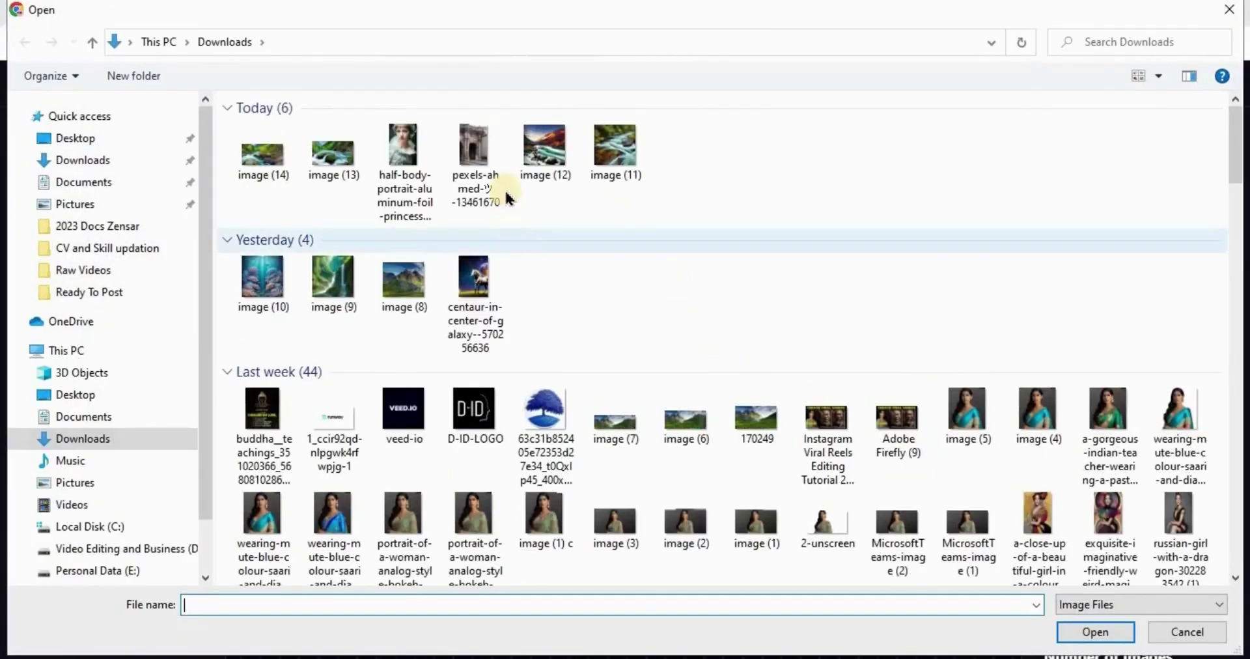
click(470, 162)
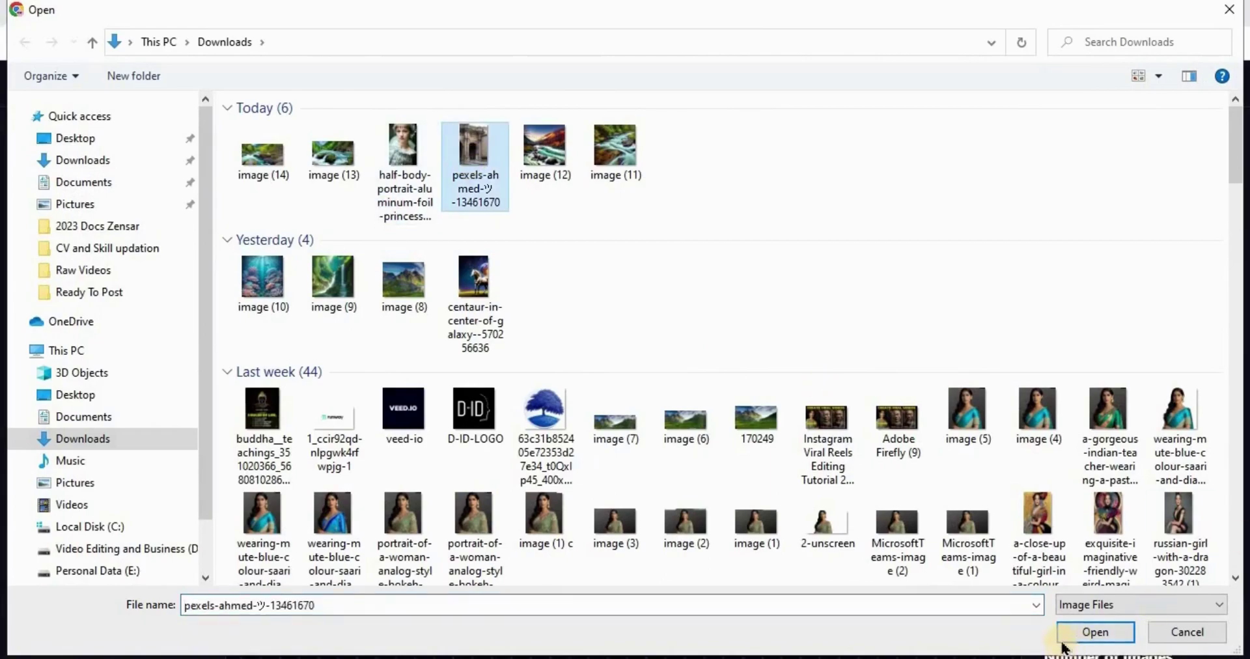
click(1068, 635)
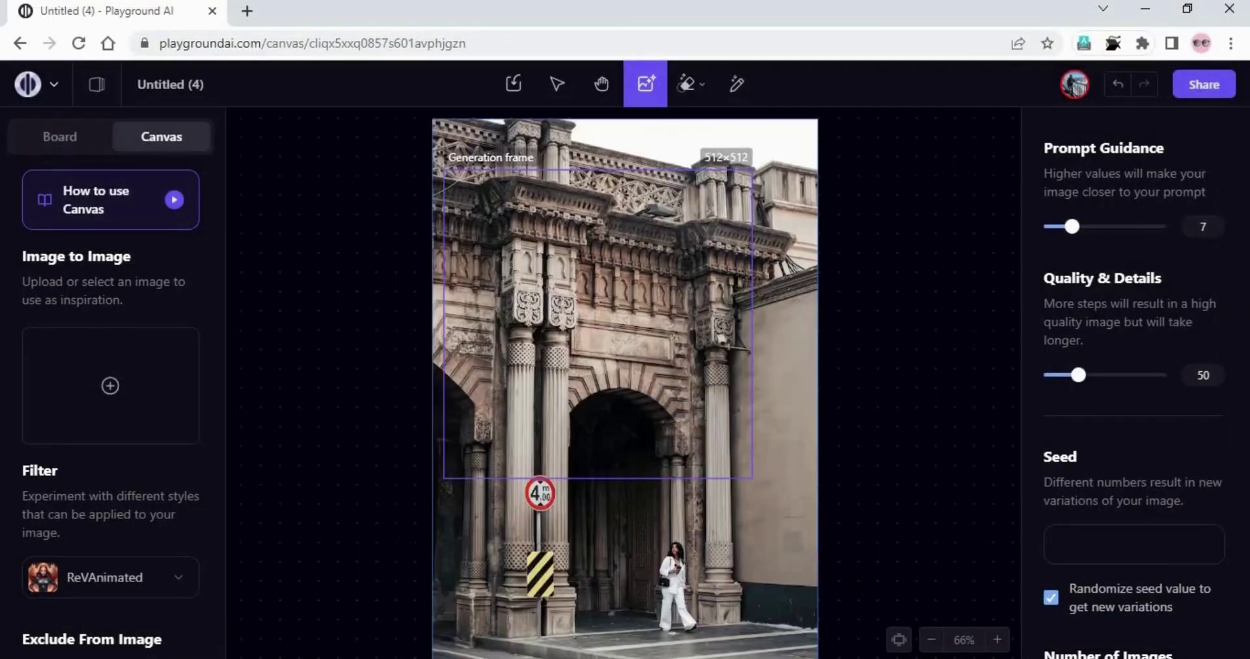
Crop the building photo from its top edge to 640×772, apply the crop, and reposition the photo in the middle of the canvas
click(614, 584)
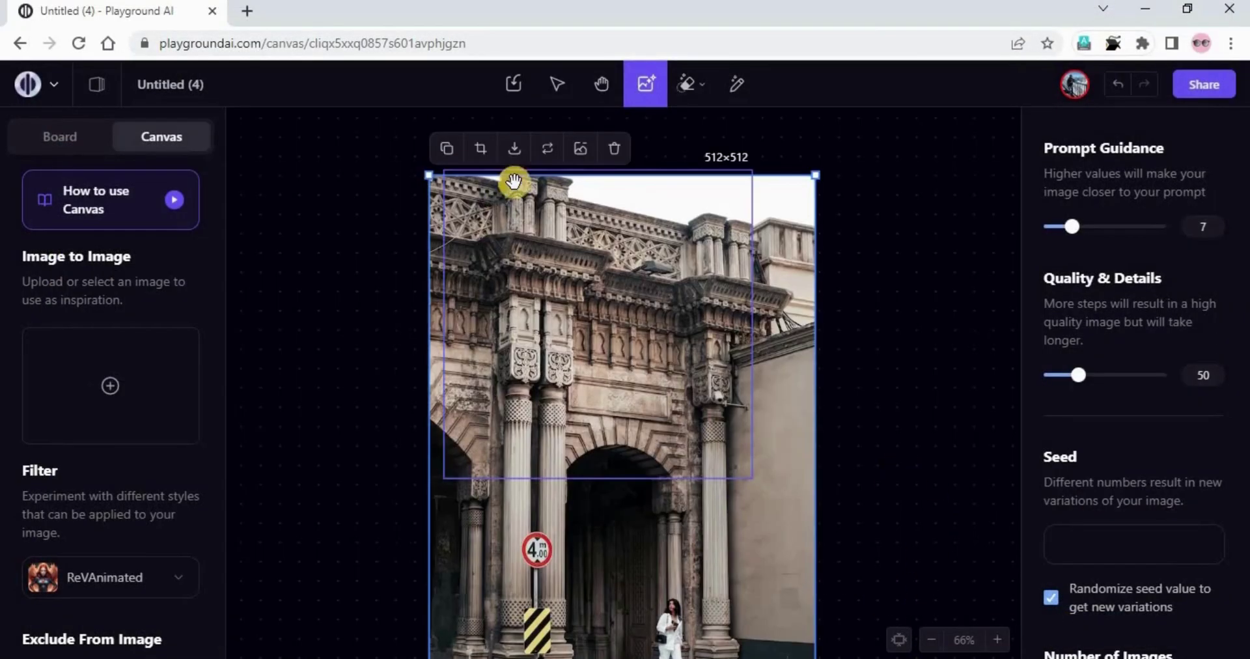
click(480, 148)
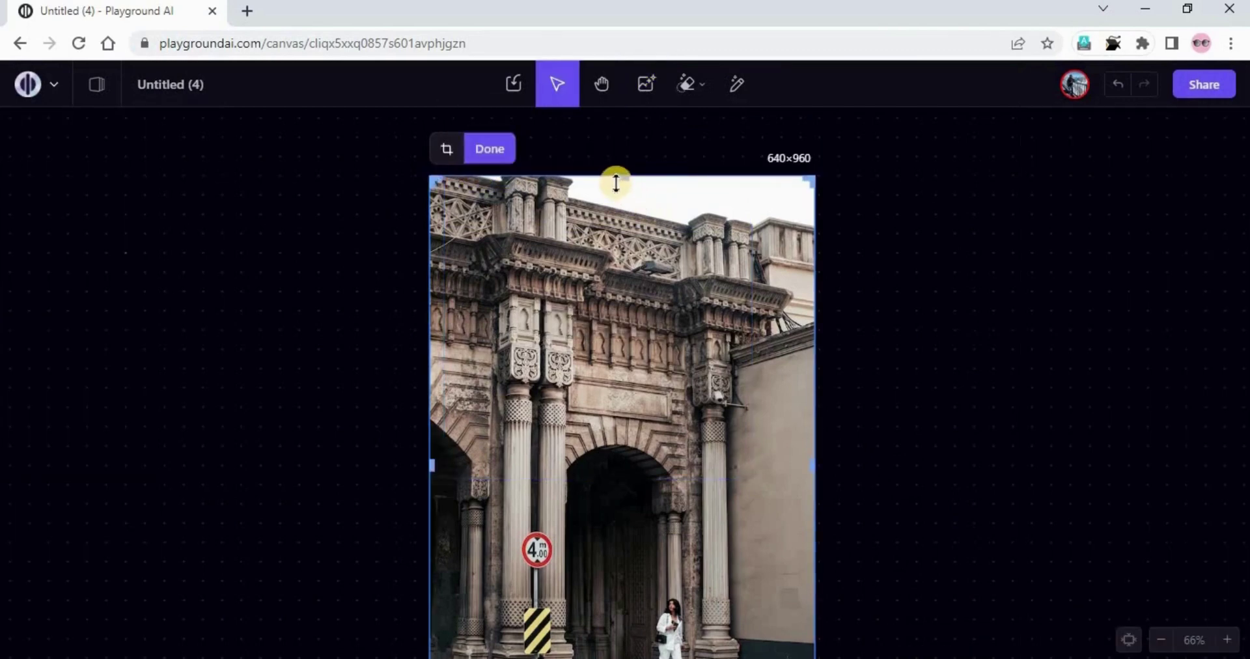
drag(616, 182, 616, 291)
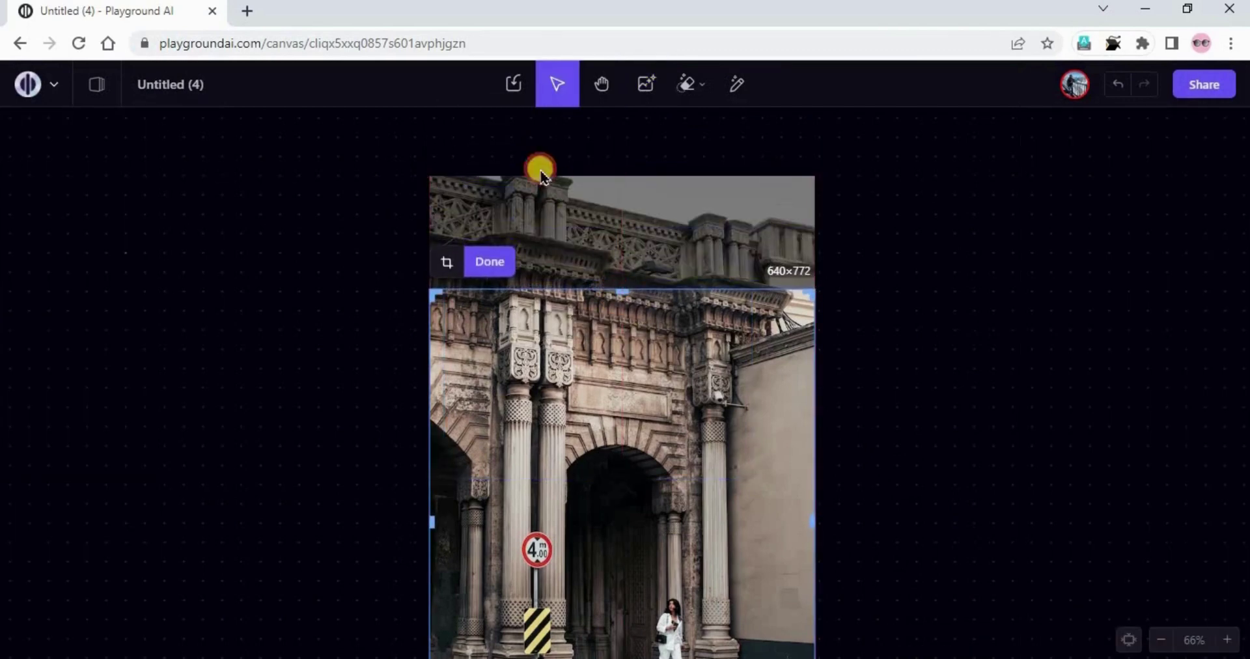
click(495, 264)
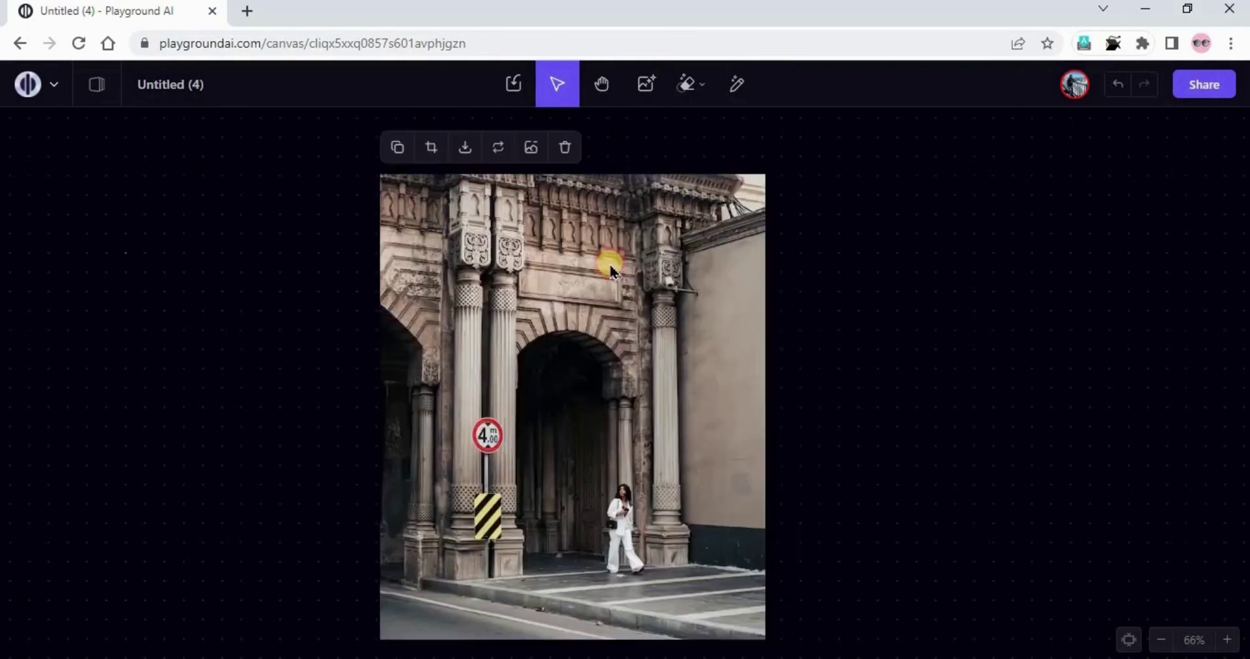
click(667, 423)
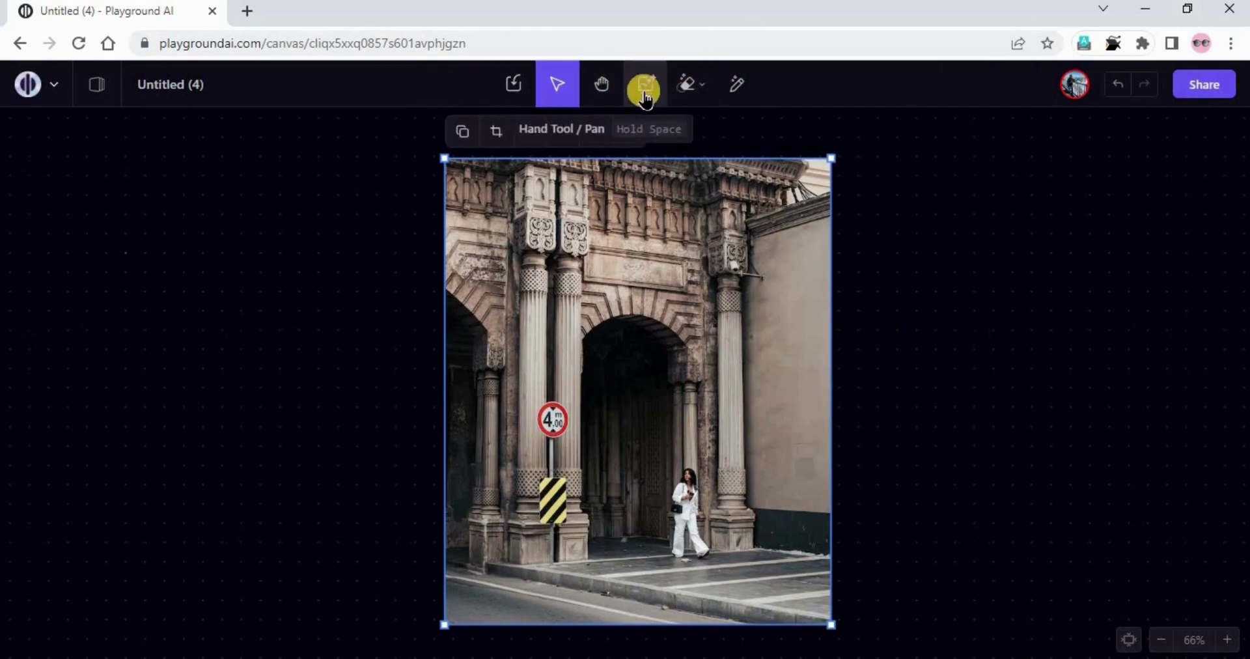
Remove the walking woman from the building photo by masking her with the Object Eraser at brush size 48
click(697, 84)
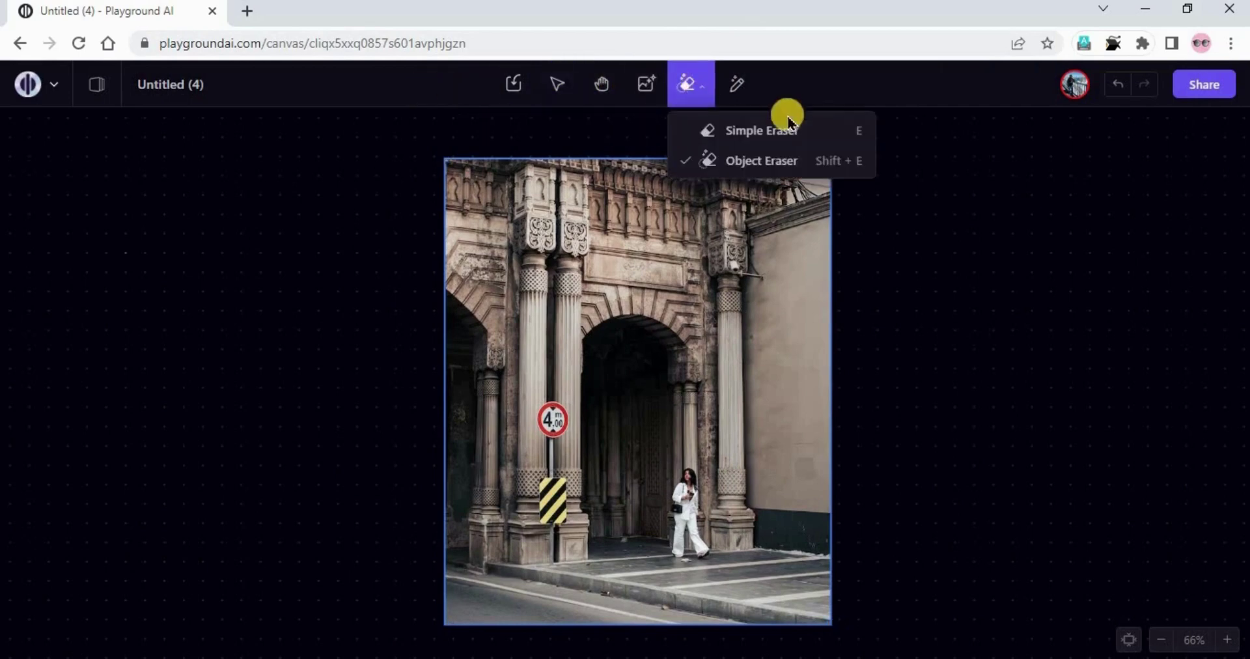
click(750, 122)
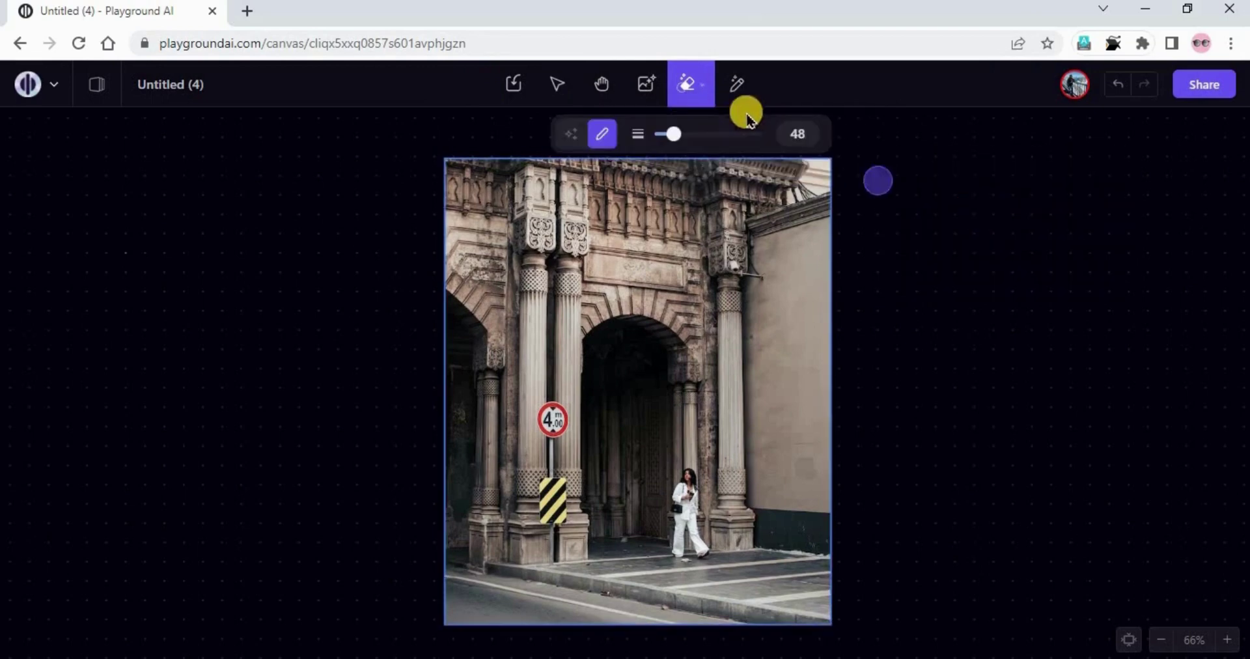
click(709, 85)
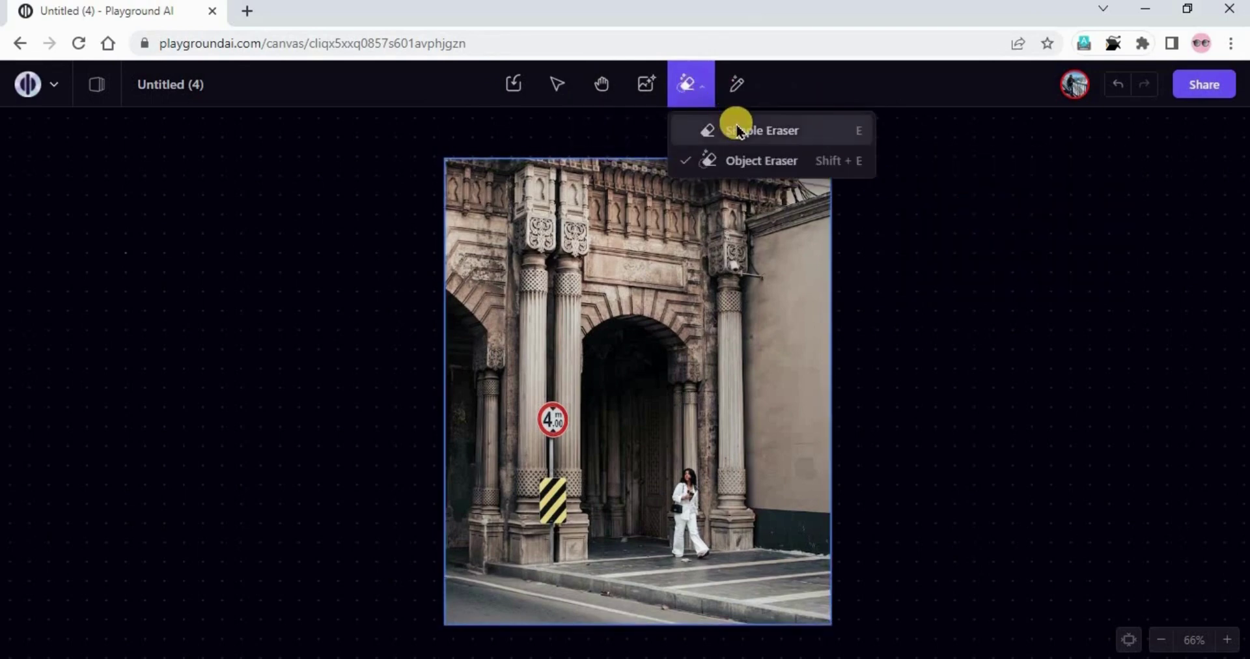
click(730, 163)
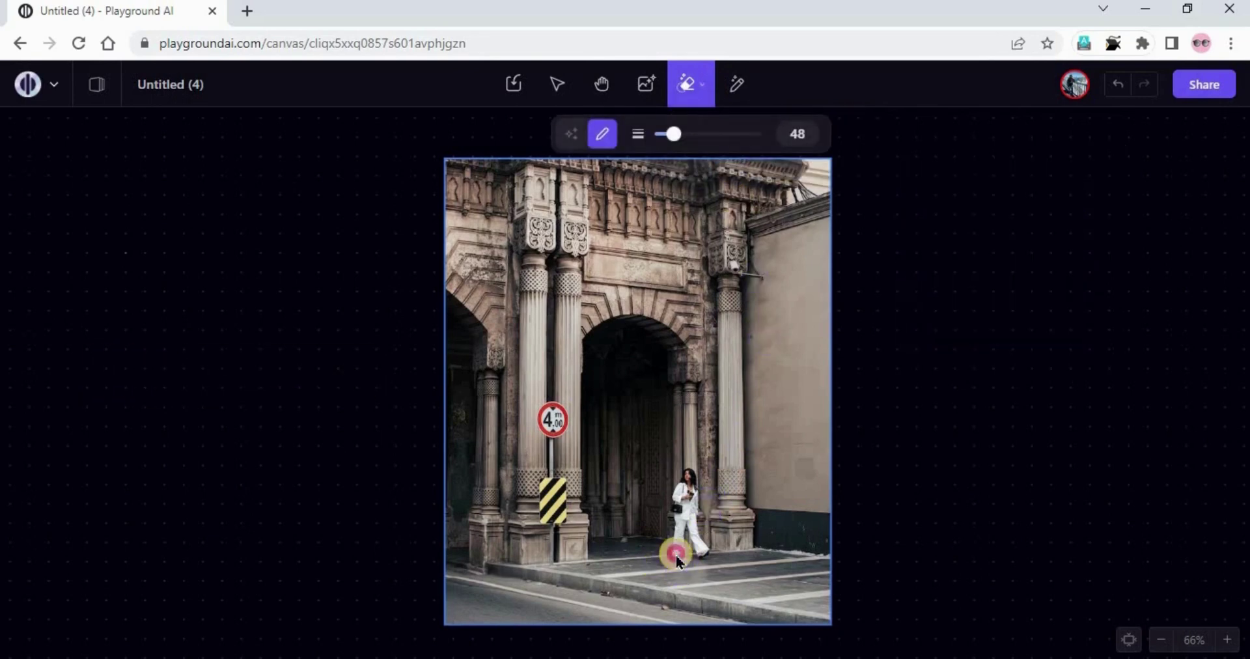
mouse_move(675, 555)
mouse_down()
mouse_move(685, 472)
mouse_move(705, 547)
mouse_up()
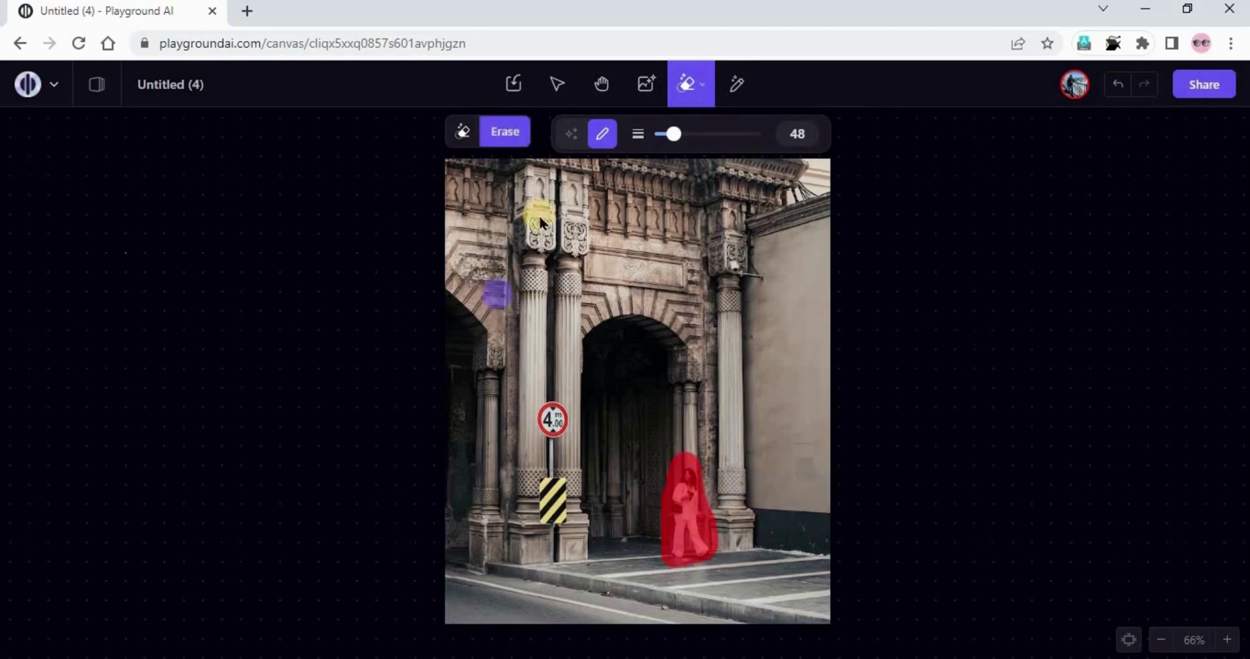
click(512, 132)
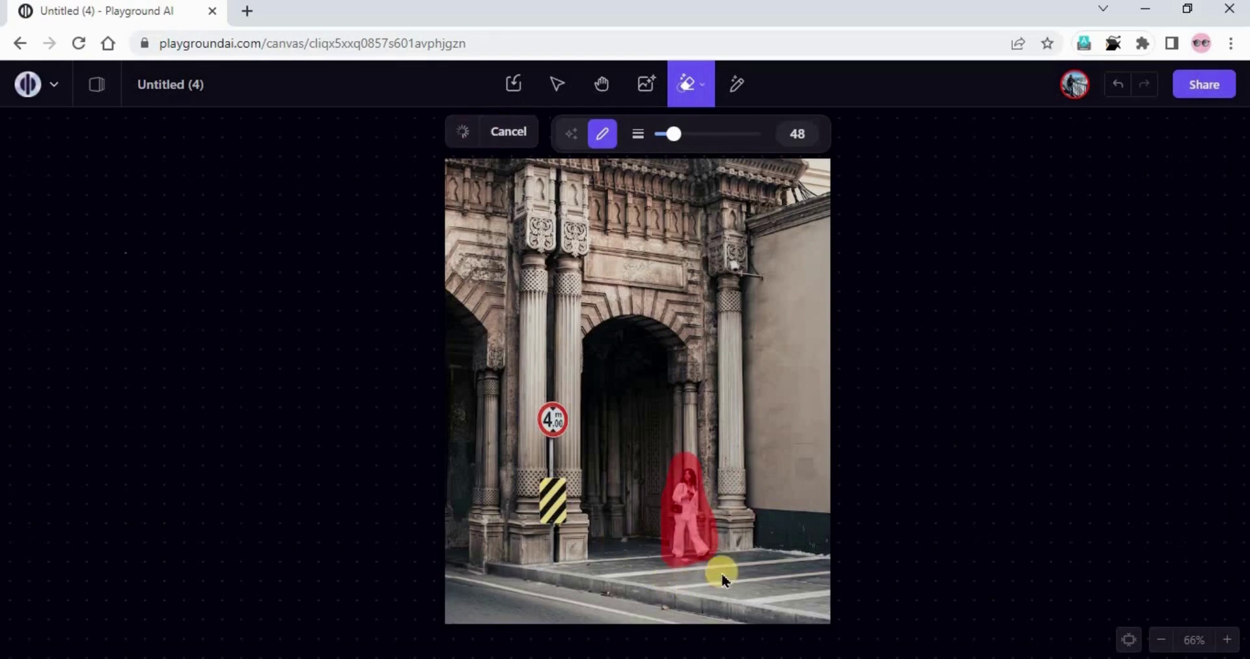
click(1223, 132)
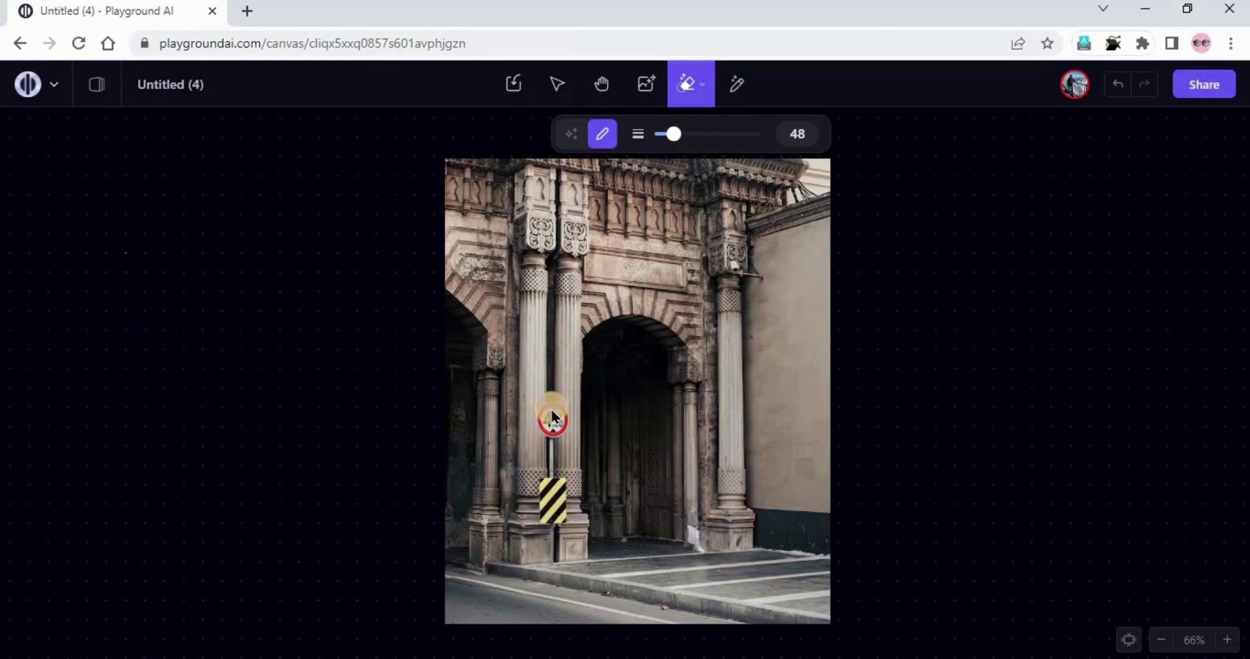
Erase the round height-limit sign and the striped marker in front of the columns with the Object Eraser
drag(552, 415, 552, 512)
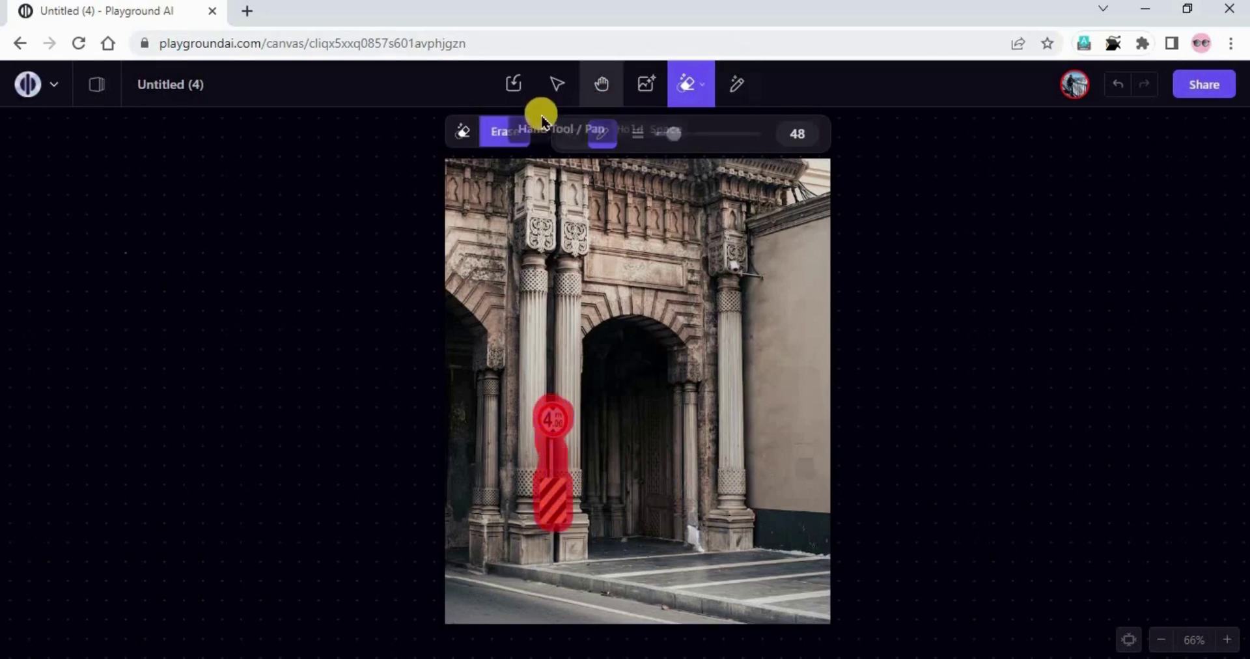
click(507, 133)
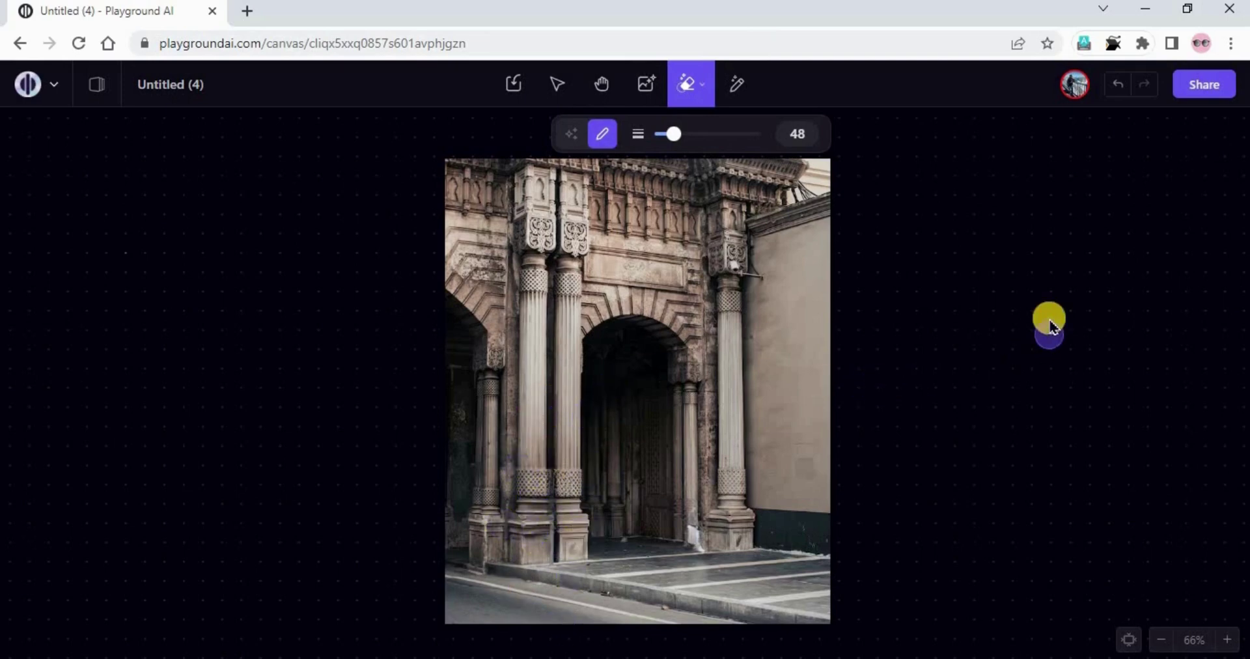
key(Escape)
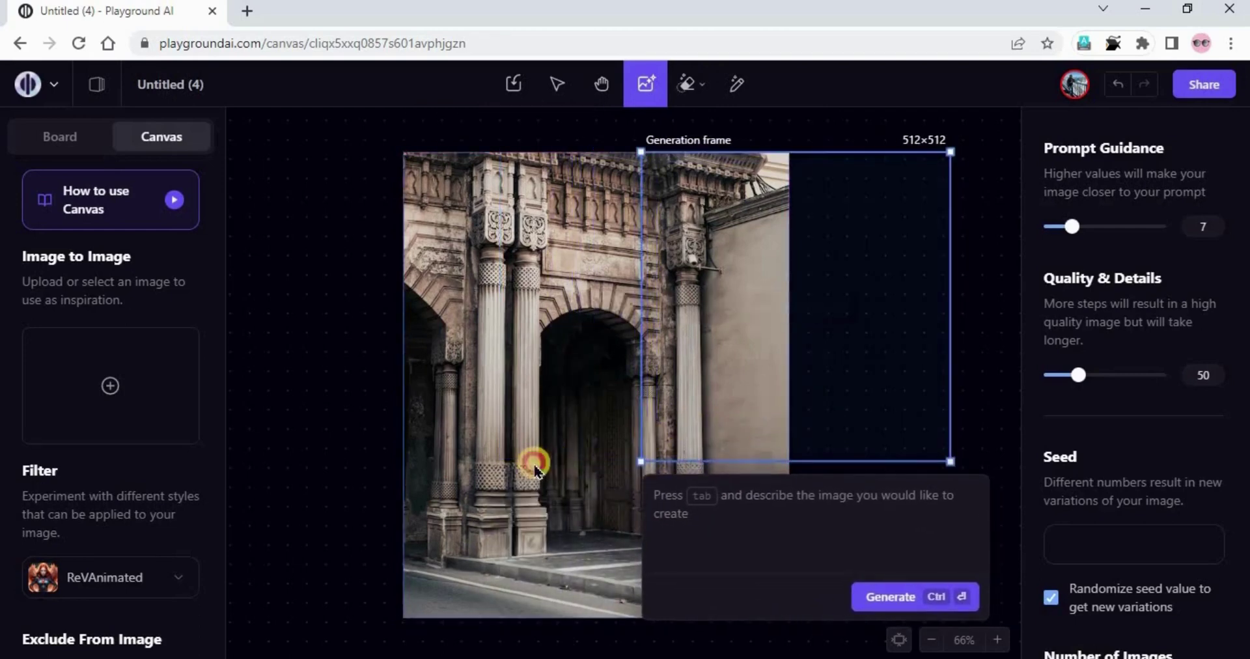
Reposition the building photo and place the 512×512 generation frame over its left edge, aligned with the photo's top
drag(533, 460, 653, 438)
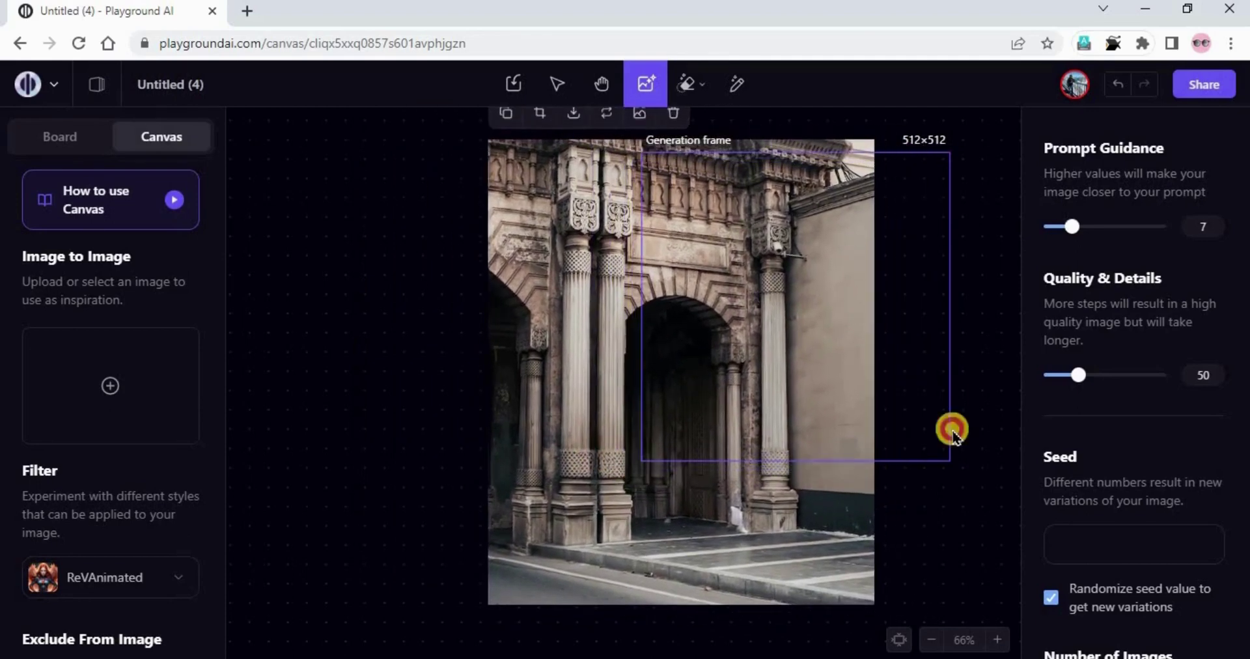
drag(899, 390, 438, 376)
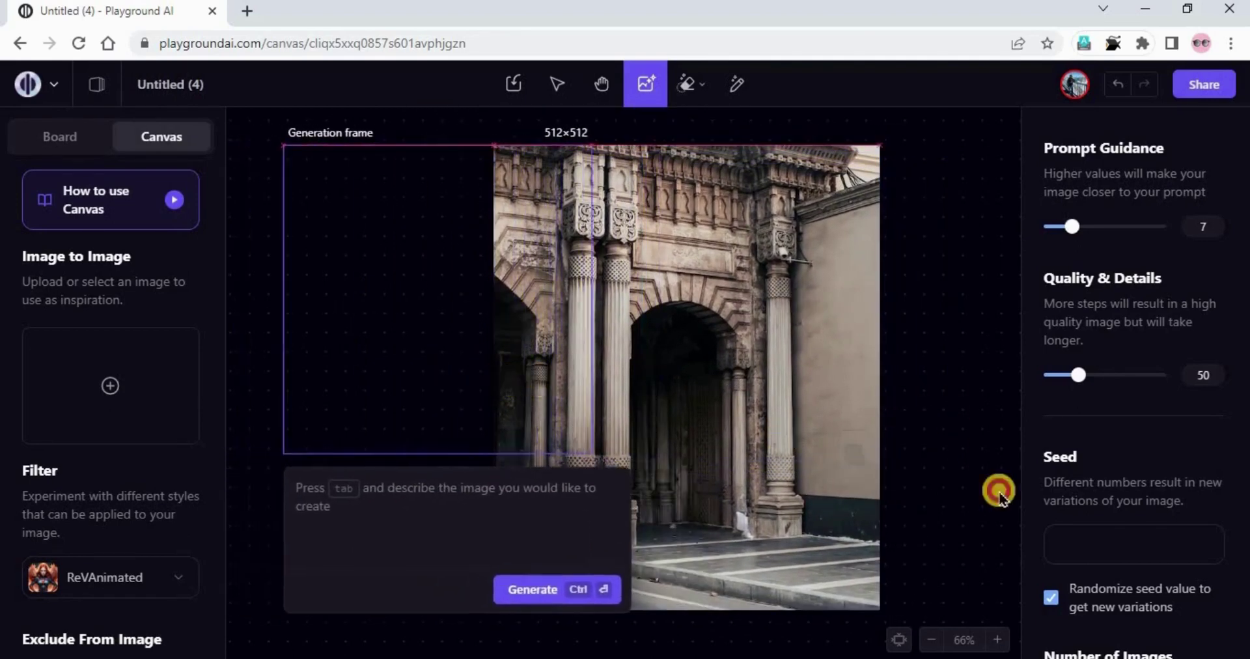
drag(726, 468, 672, 458)
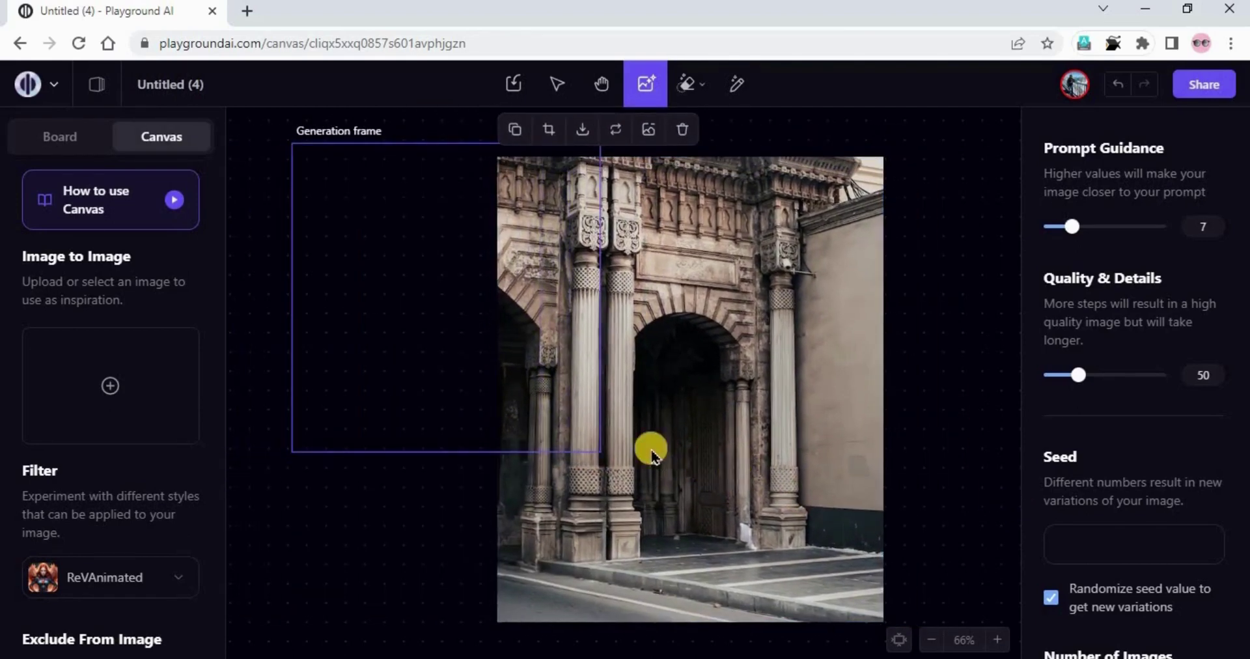
drag(463, 393, 522, 414)
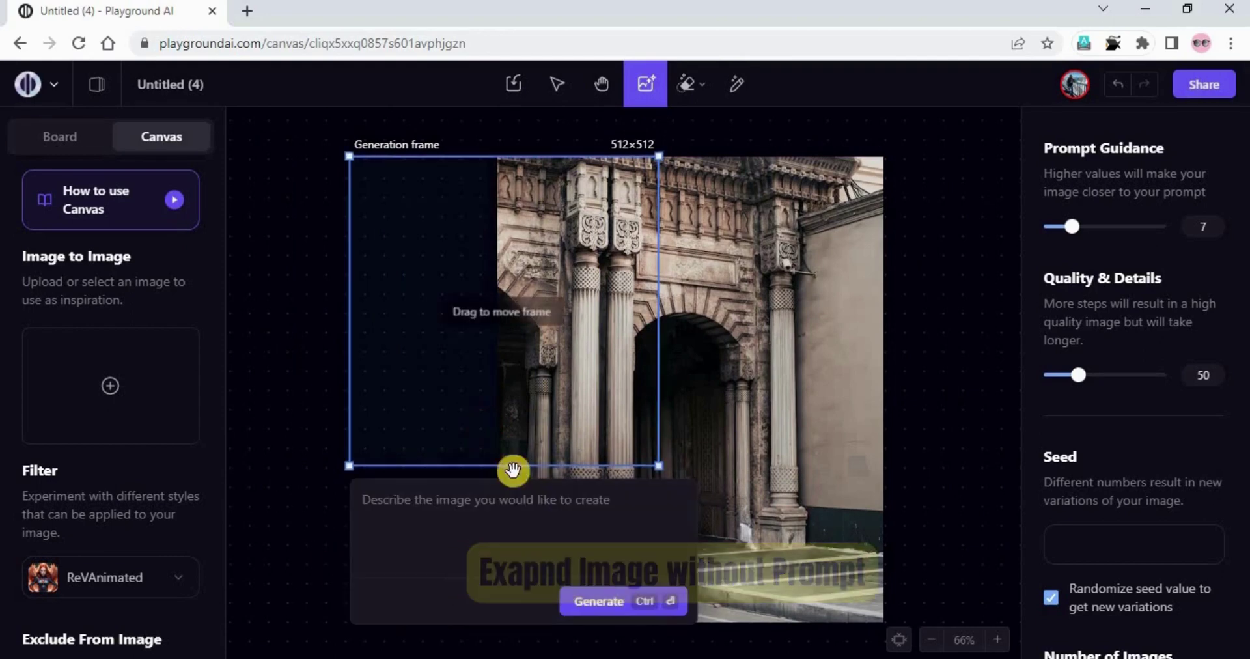
Extend the generation frame downward to 512×768 so it covers the full height of the photo
click(384, 506)
click(306, 505)
click(509, 417)
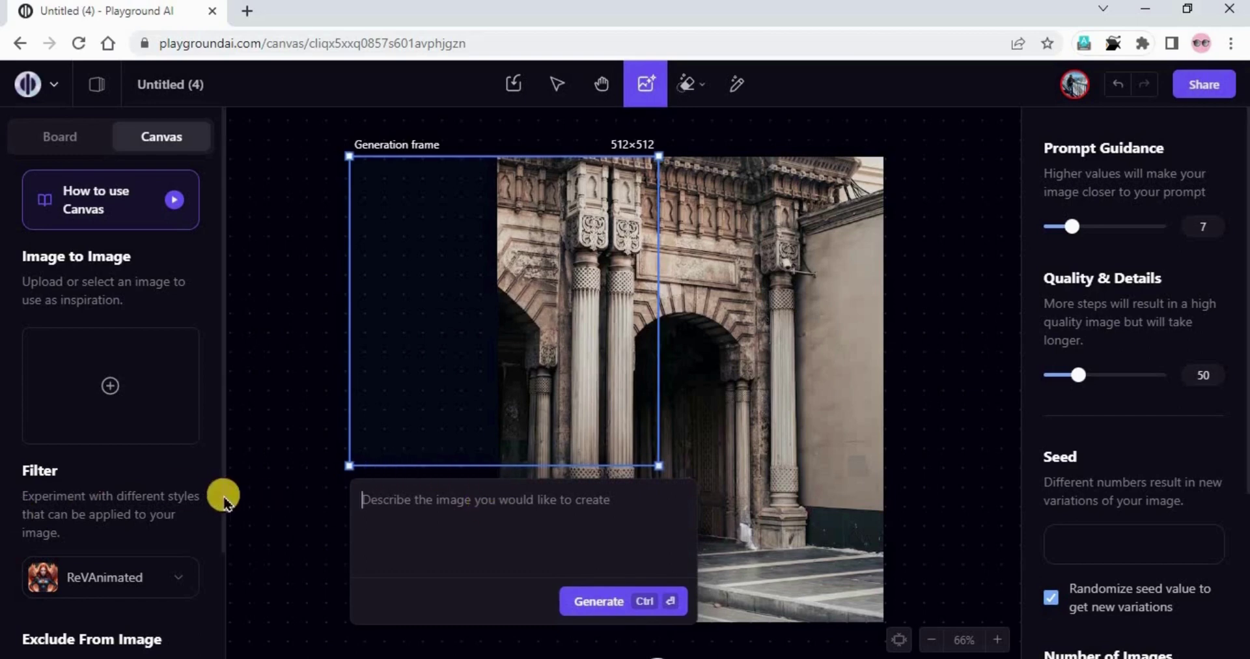
click(248, 488)
click(649, 401)
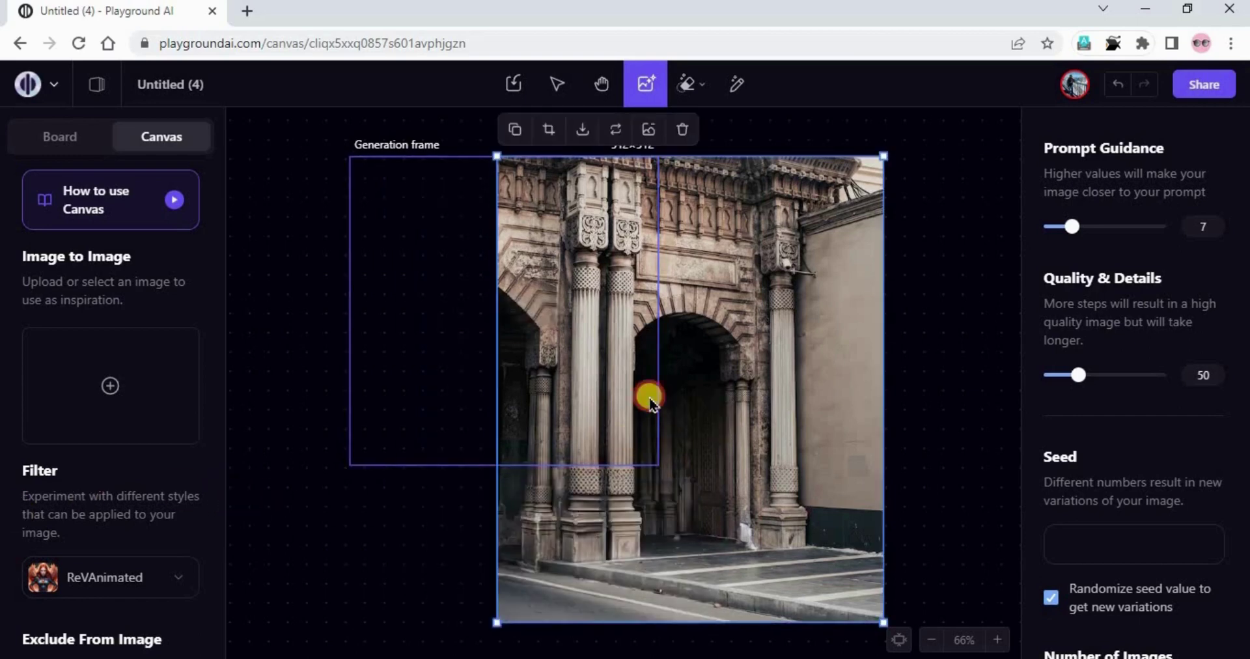
click(480, 409)
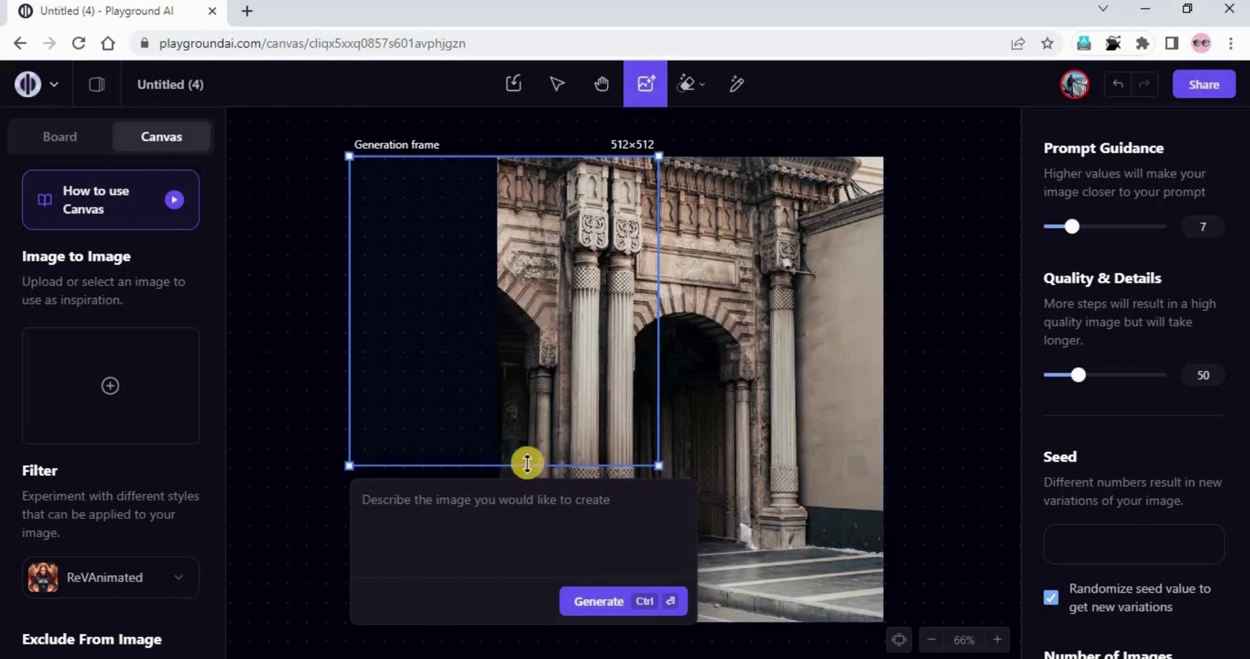
drag(527, 464, 512, 628)
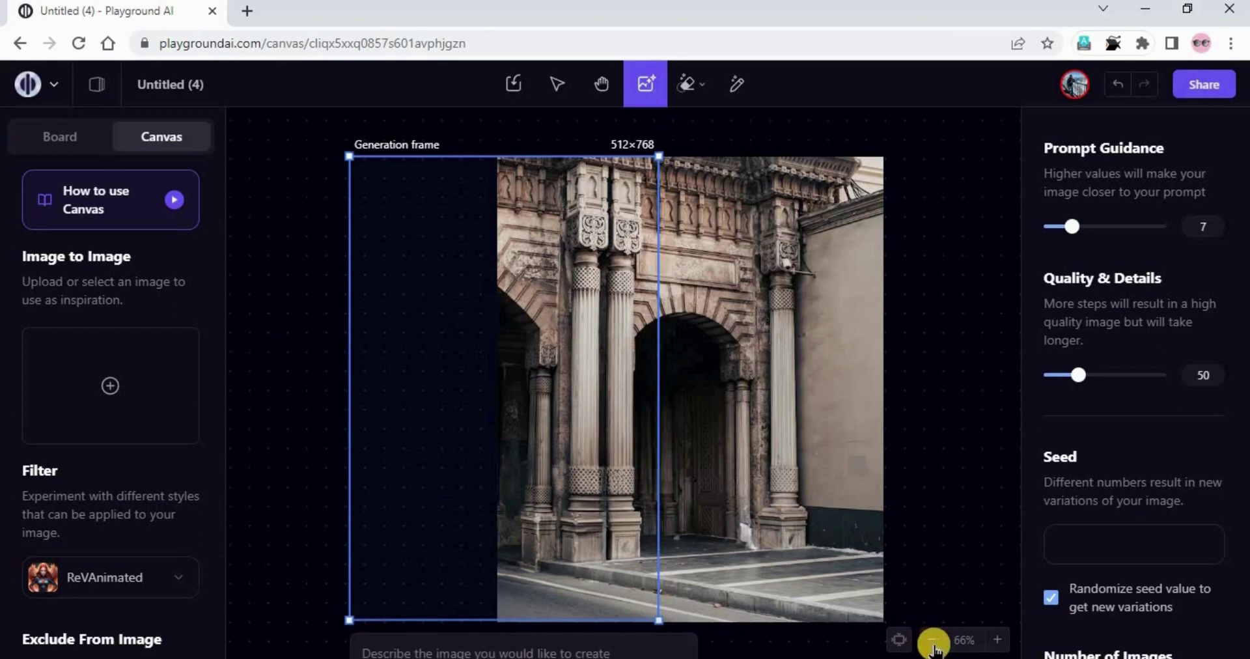
Try generating an extension of the photo's left side with an empty prompt and the ReVAnimated filter
click(932, 641)
scroll(651, 620, down, 2)
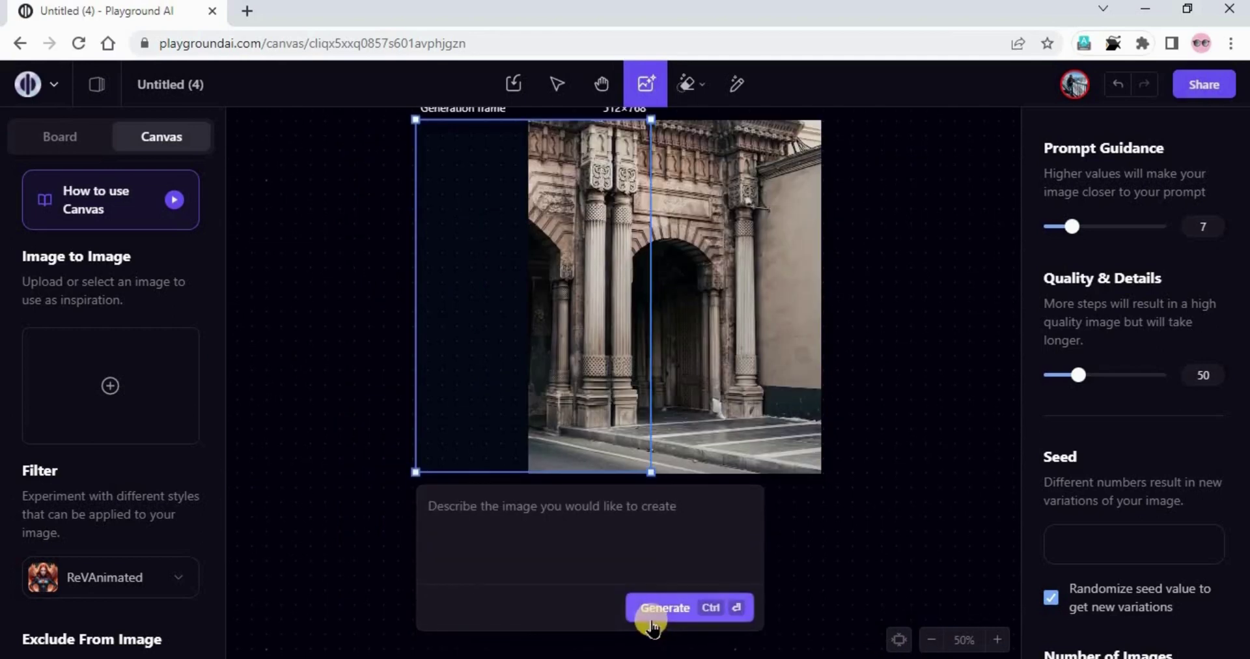
click(678, 607)
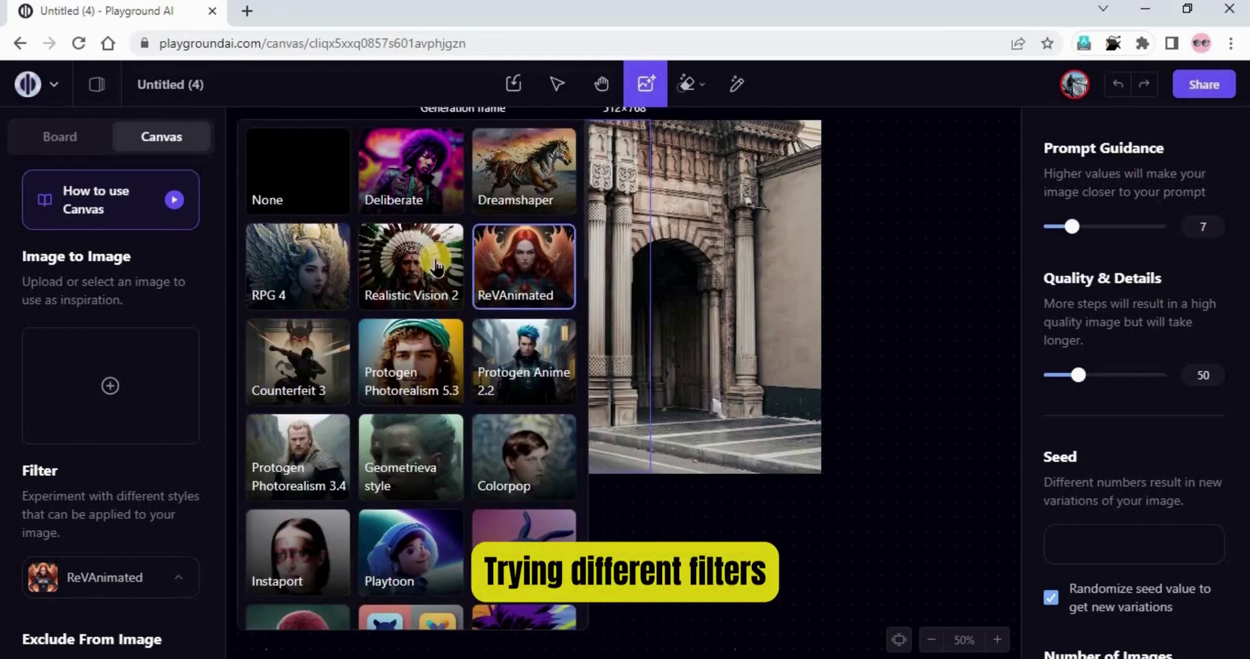
Switch the filter to Realistic Vision 2 and shift the generation frame slightly further left of the photo
click(414, 270)
click(530, 417)
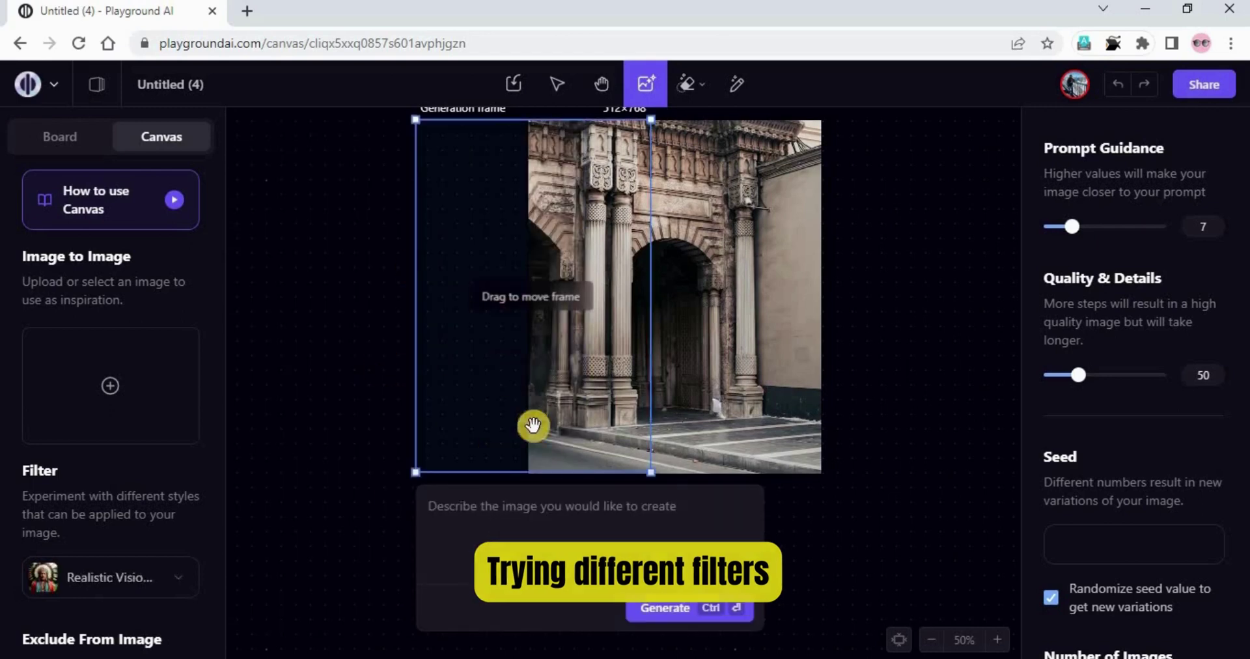
mouse_move(533, 442)
mouse_down()
mouse_move(458, 478)
mouse_move(536, 436)
mouse_up()
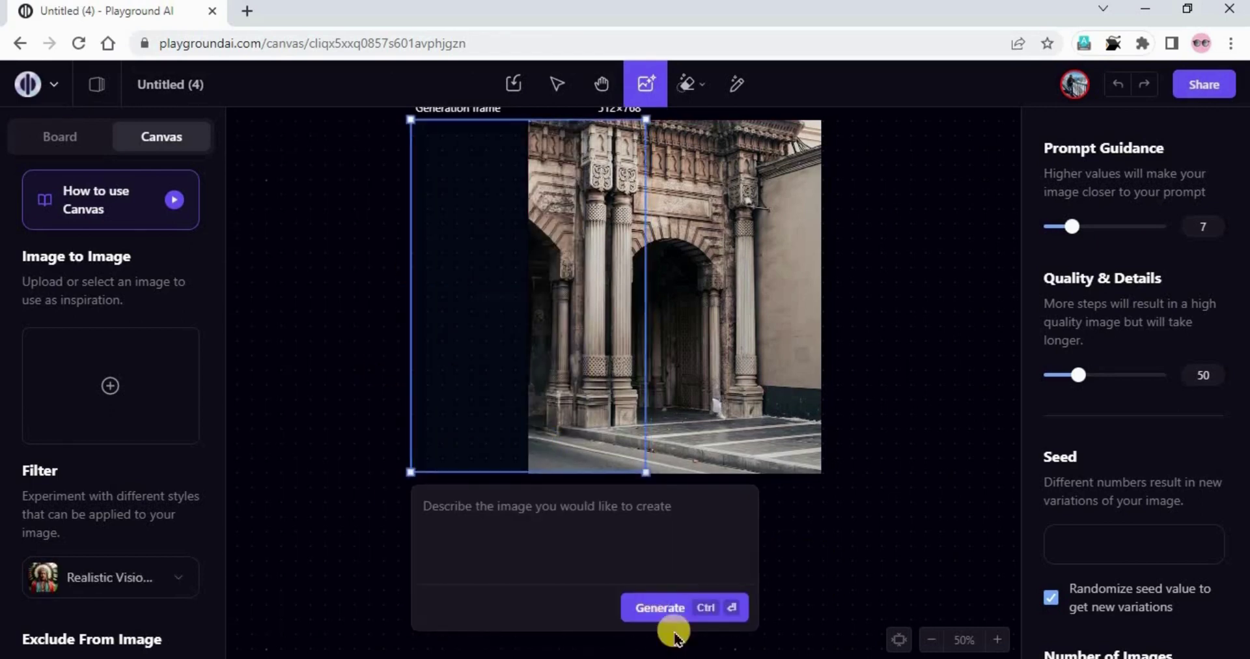
Try generating the left extension with an empty prompt and the Realistic Vision 2 filter, and undo the generated result
click(651, 611)
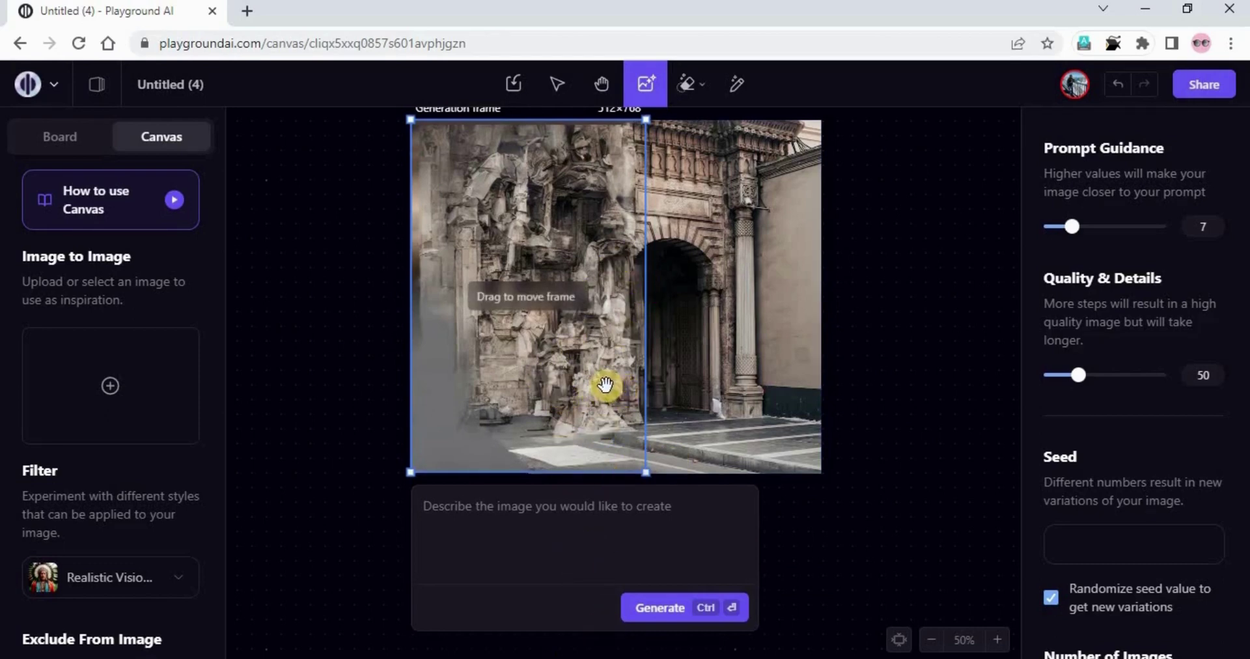
click(1125, 85)
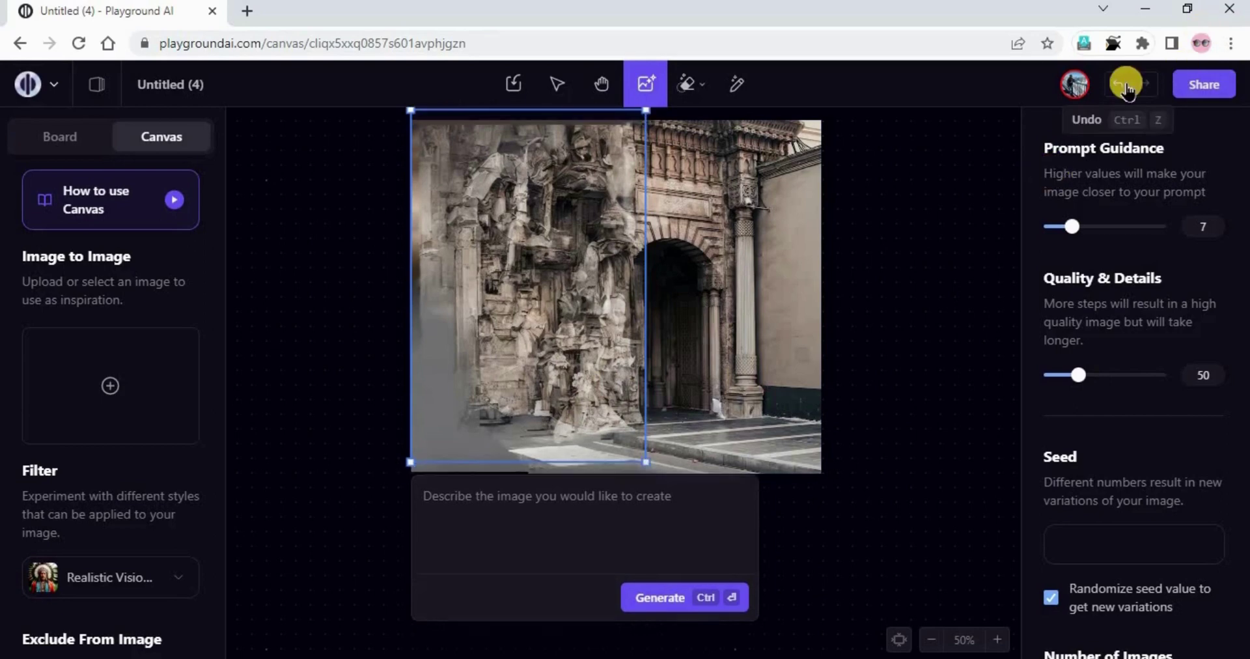
click(1115, 92)
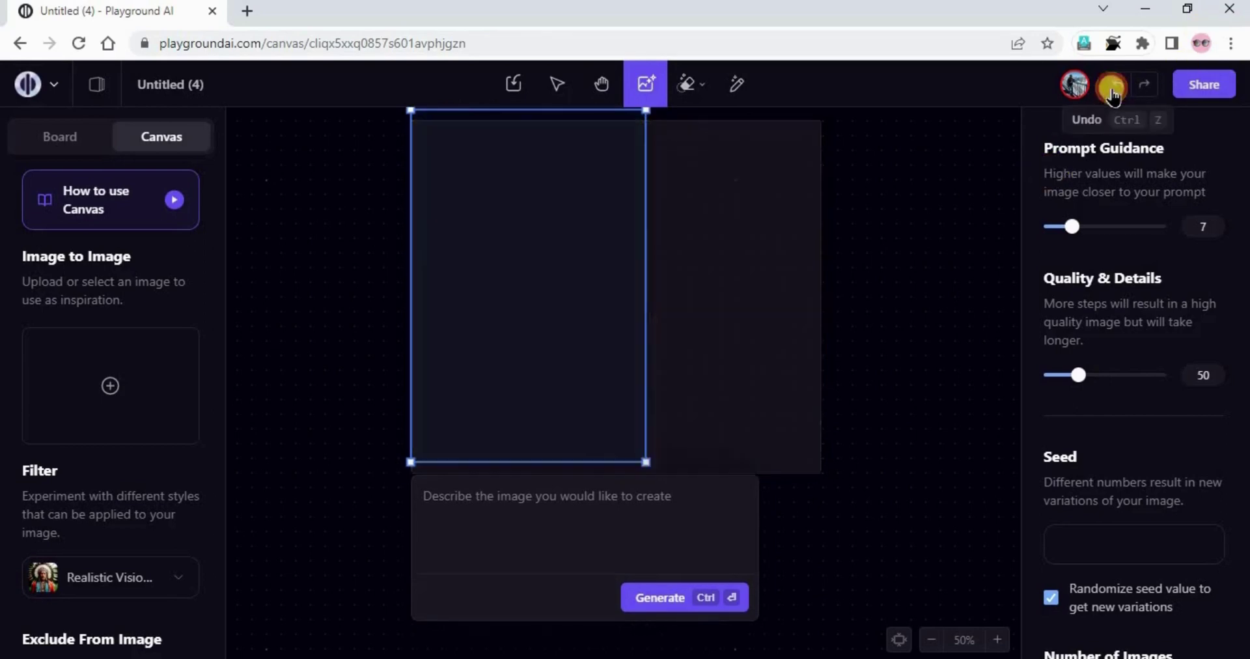
click(1115, 92)
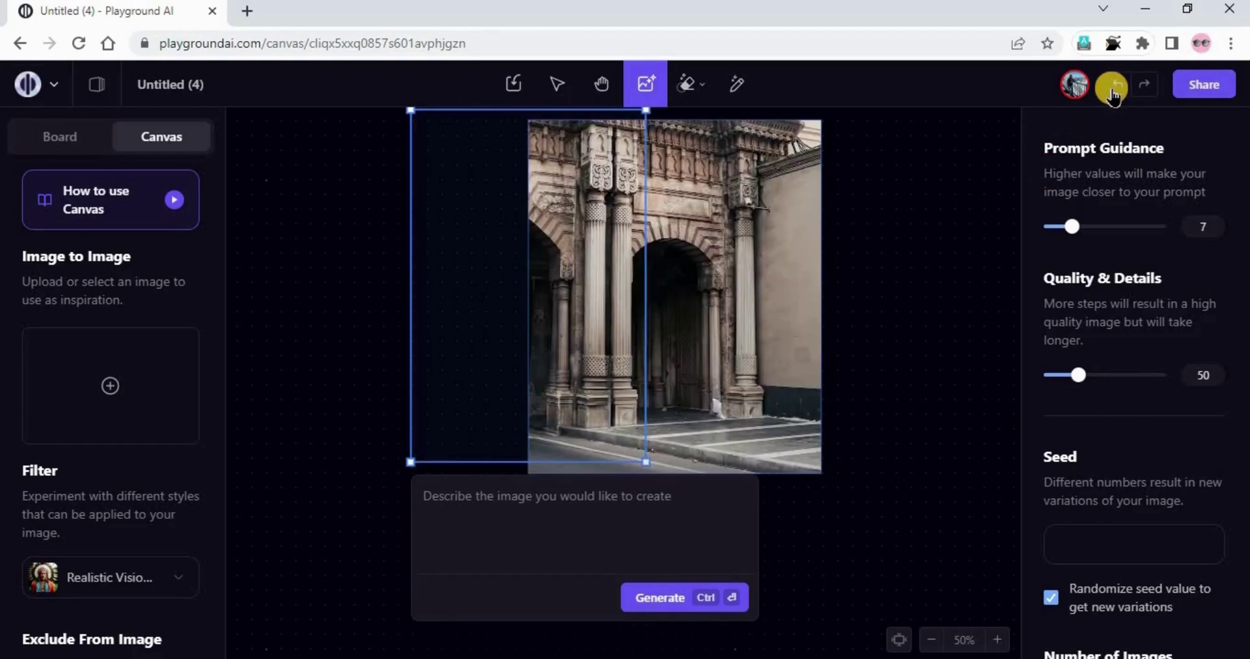
click(1115, 93)
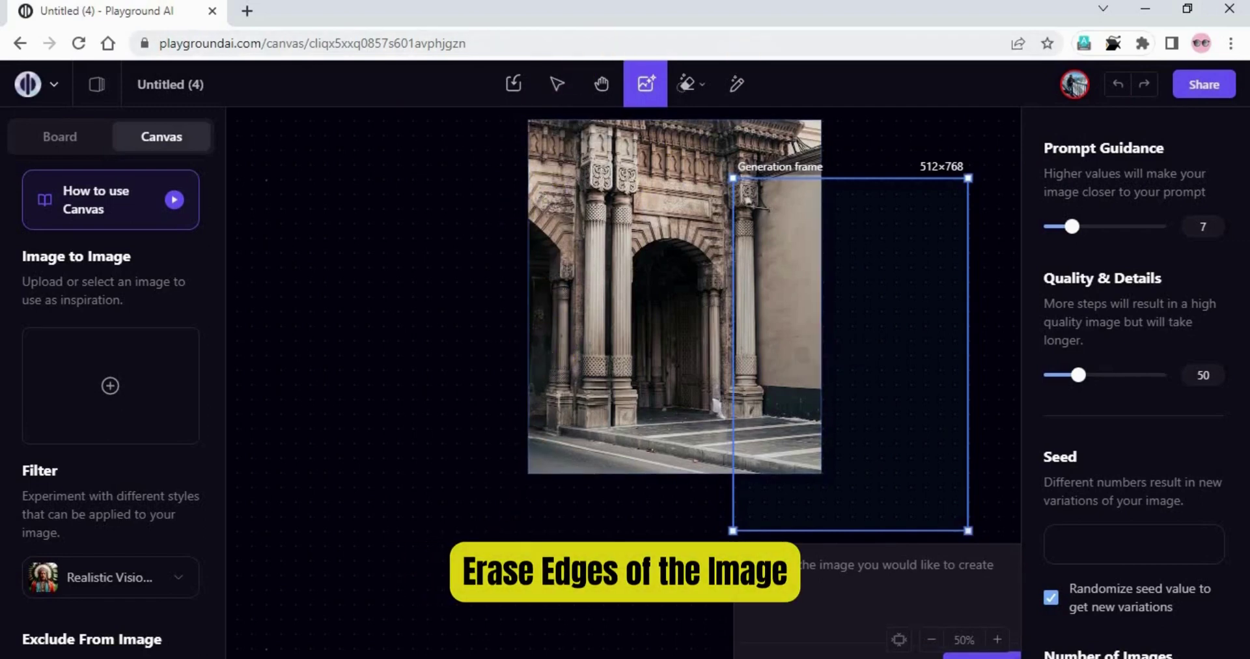
Erase a thin uneven strip along the photo's left edge with the Simple Eraser at brush size 48
click(703, 86)
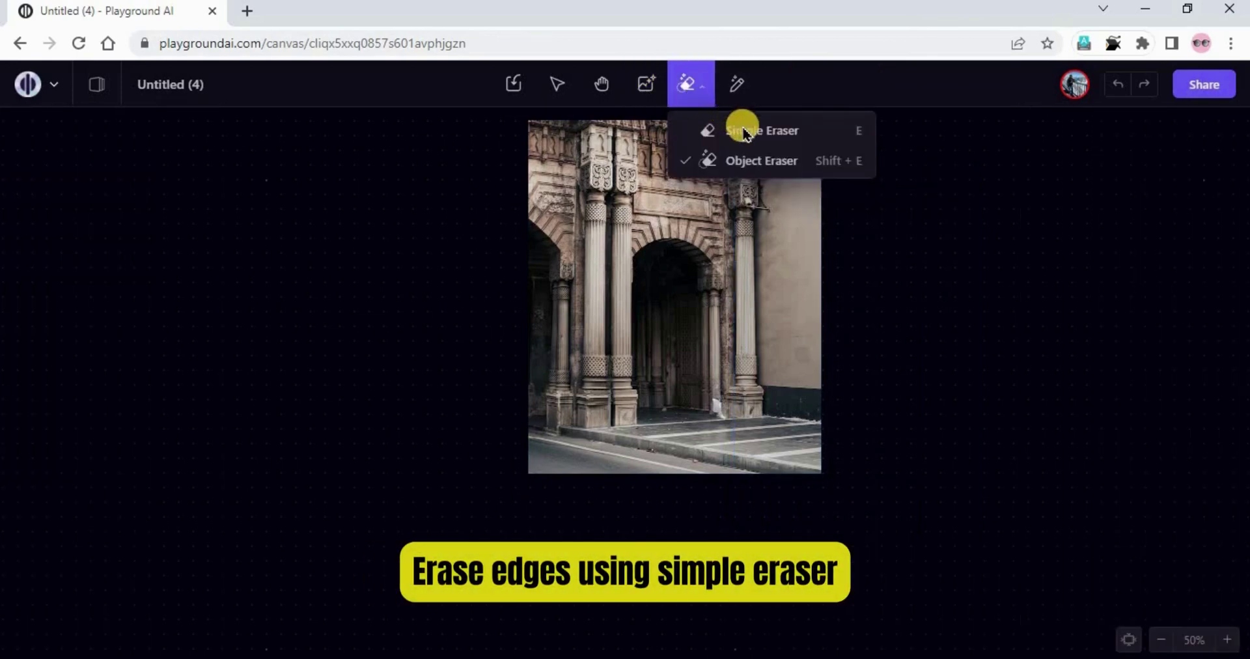
click(745, 133)
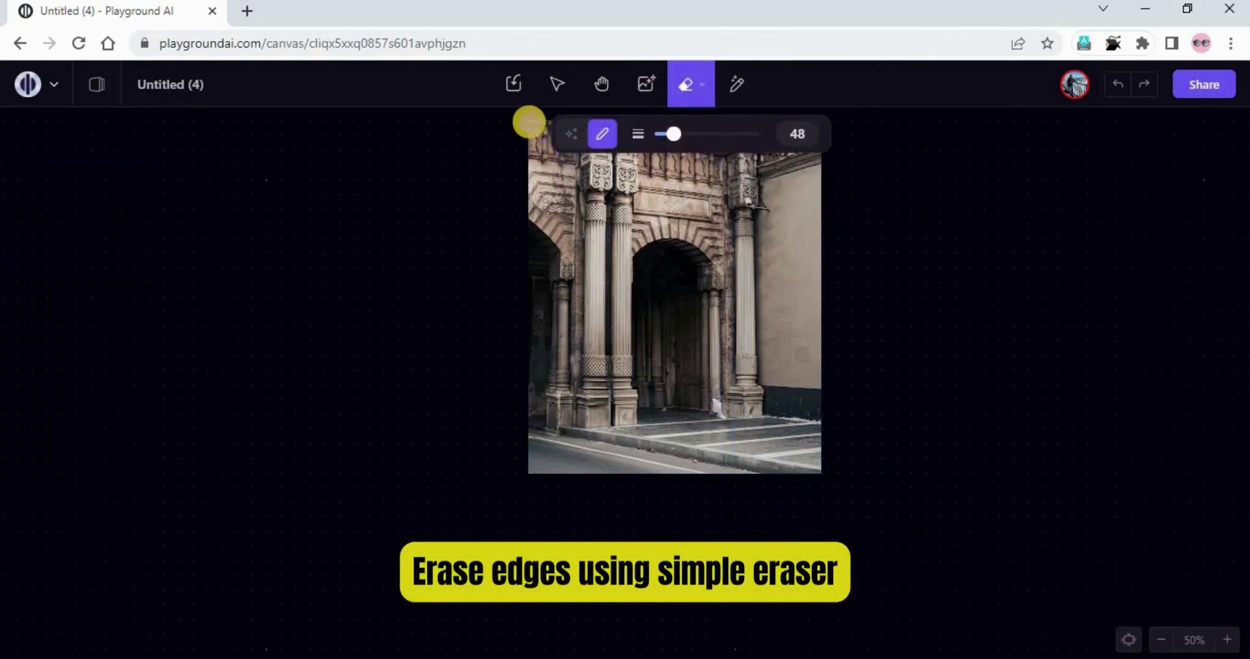
mouse_move(537, 151)
mouse_down()
mouse_move(539, 207)
mouse_move(528, 177)
mouse_move(540, 146)
mouse_move(520, 445)
mouse_move(515, 407)
mouse_move(521, 466)
mouse_up()
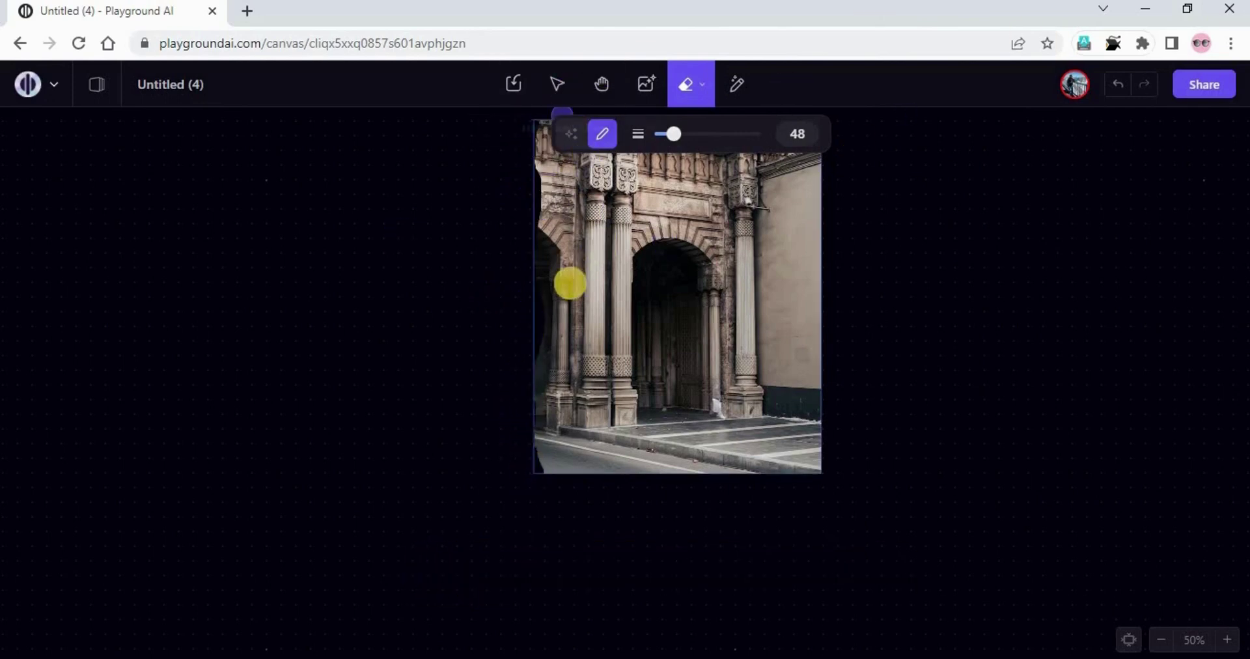
Place the 512×768 generation frame over the erased left edge, generate the extension without a prompt, and reposition the extended photo
click(644, 82)
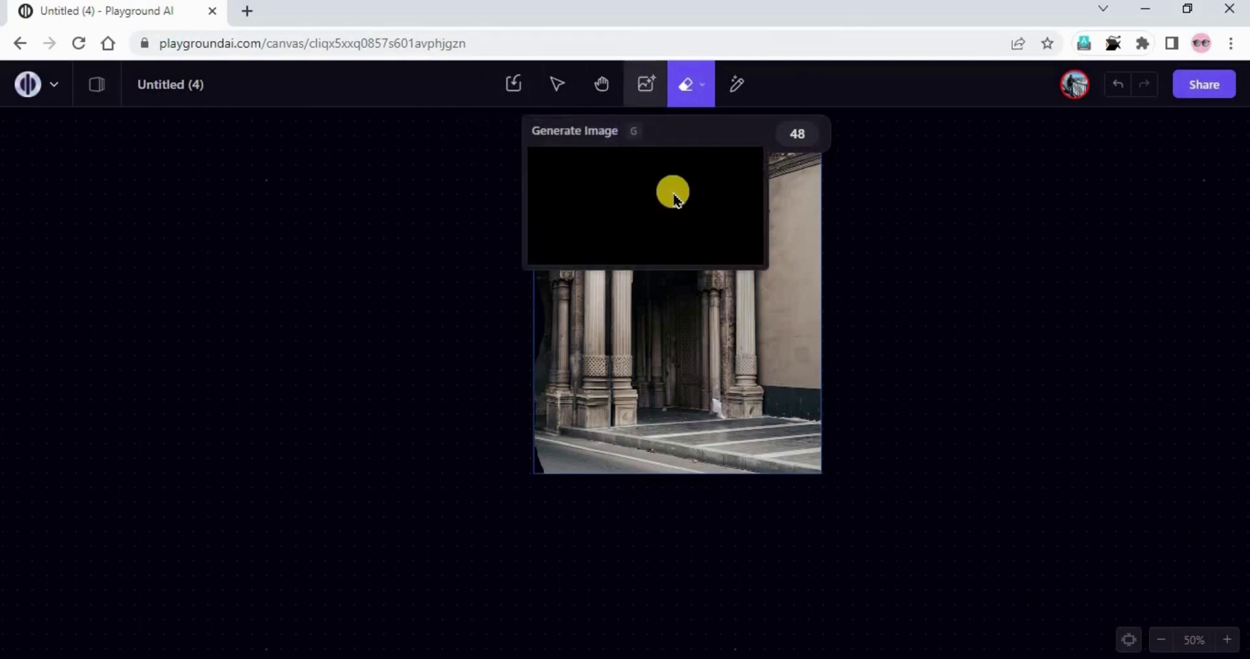
click(580, 343)
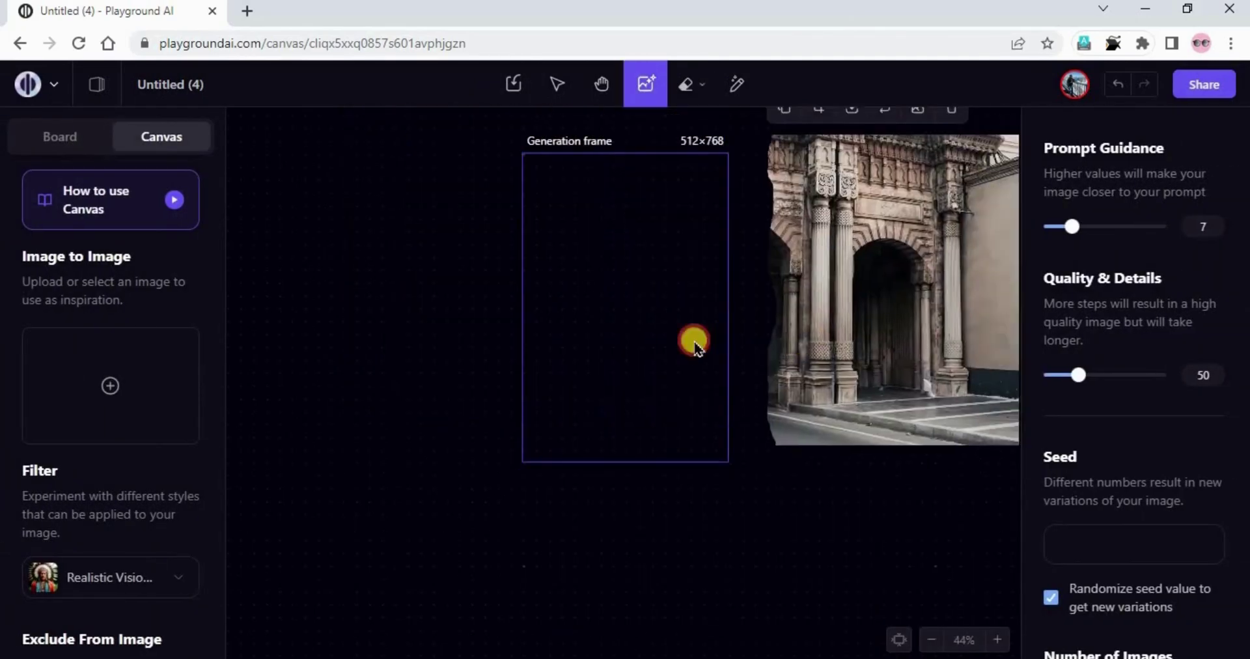
drag(569, 358, 597, 388)
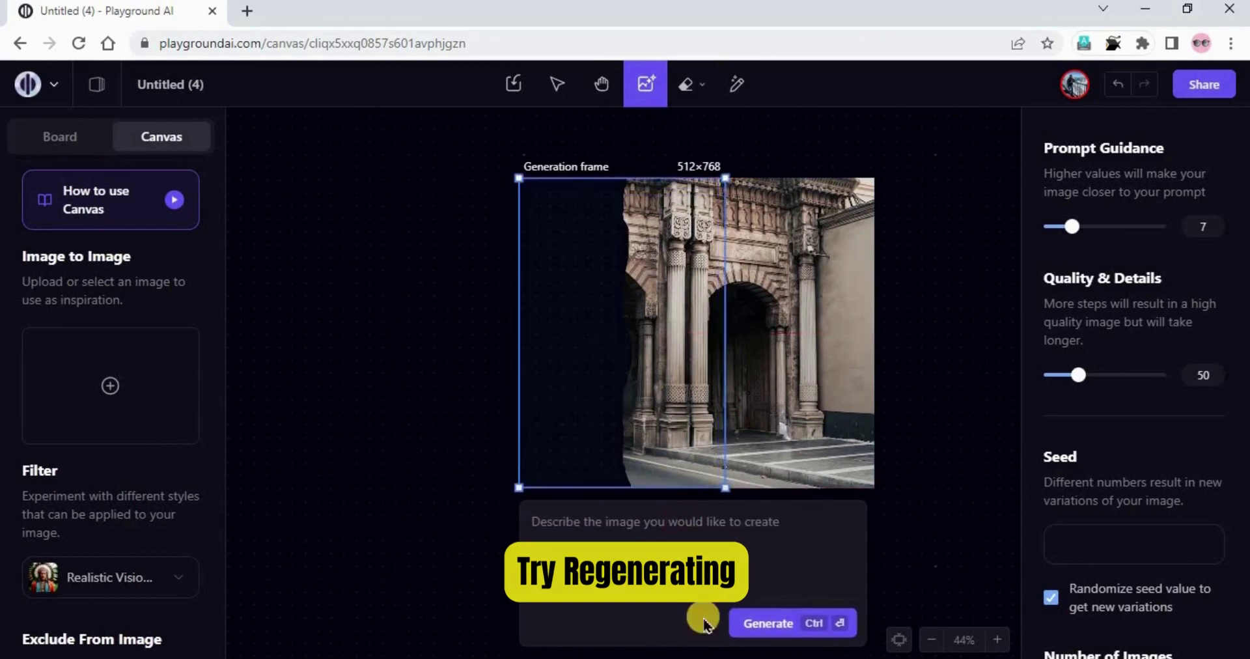
click(774, 623)
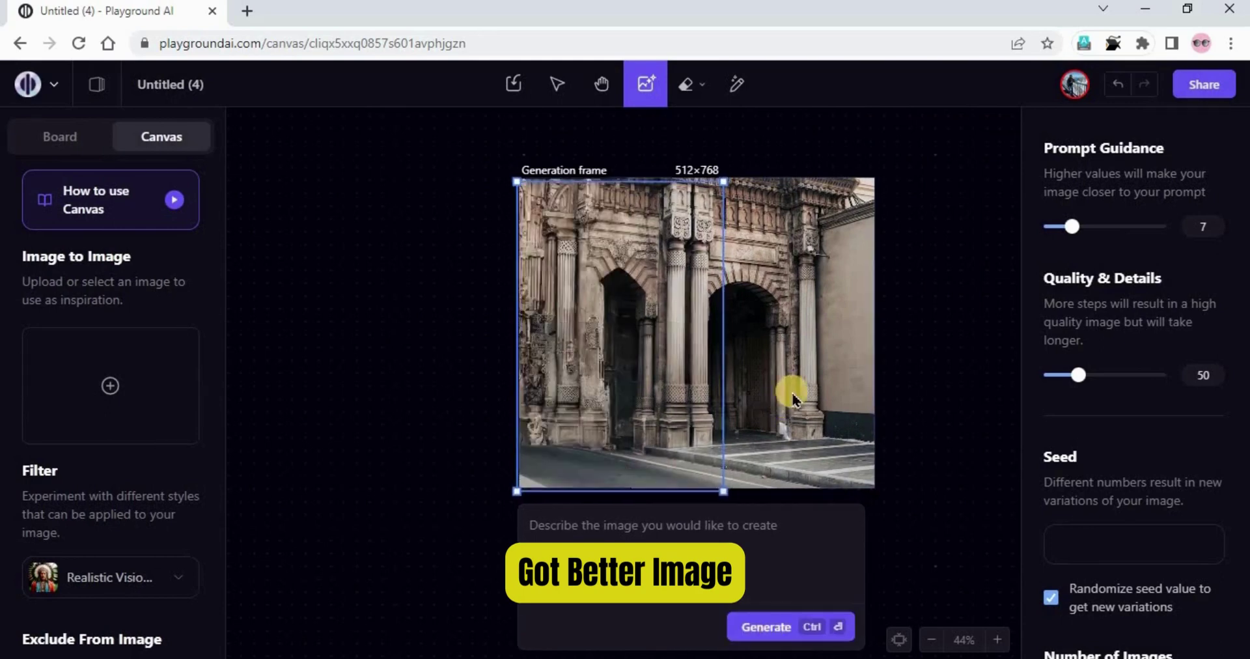
drag(781, 402, 747, 397)
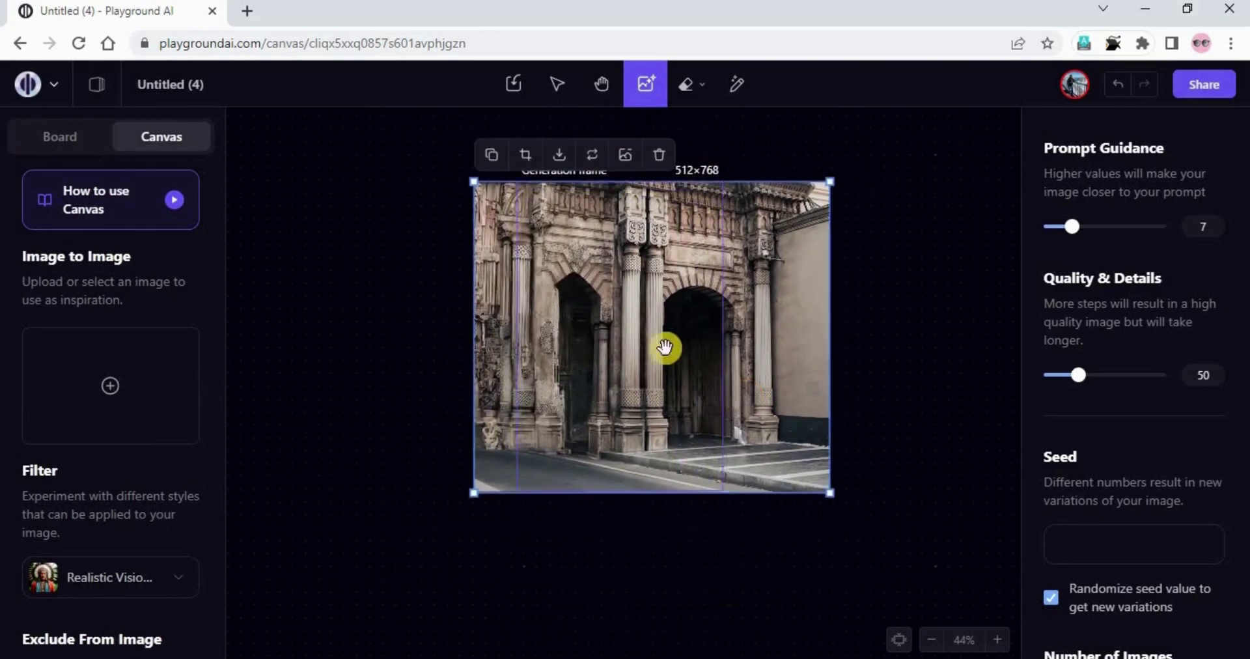
Move the generation frame past the building photo's left edge and back over the photo
click(906, 307)
click(791, 328)
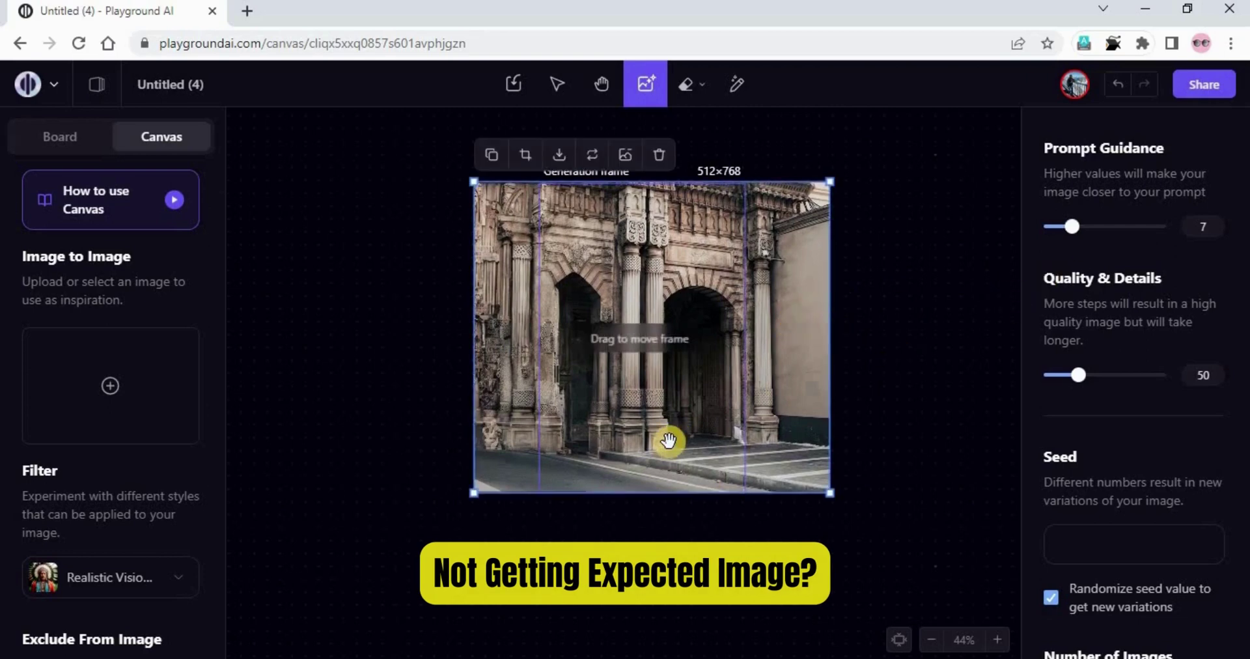
drag(657, 388, 490, 391)
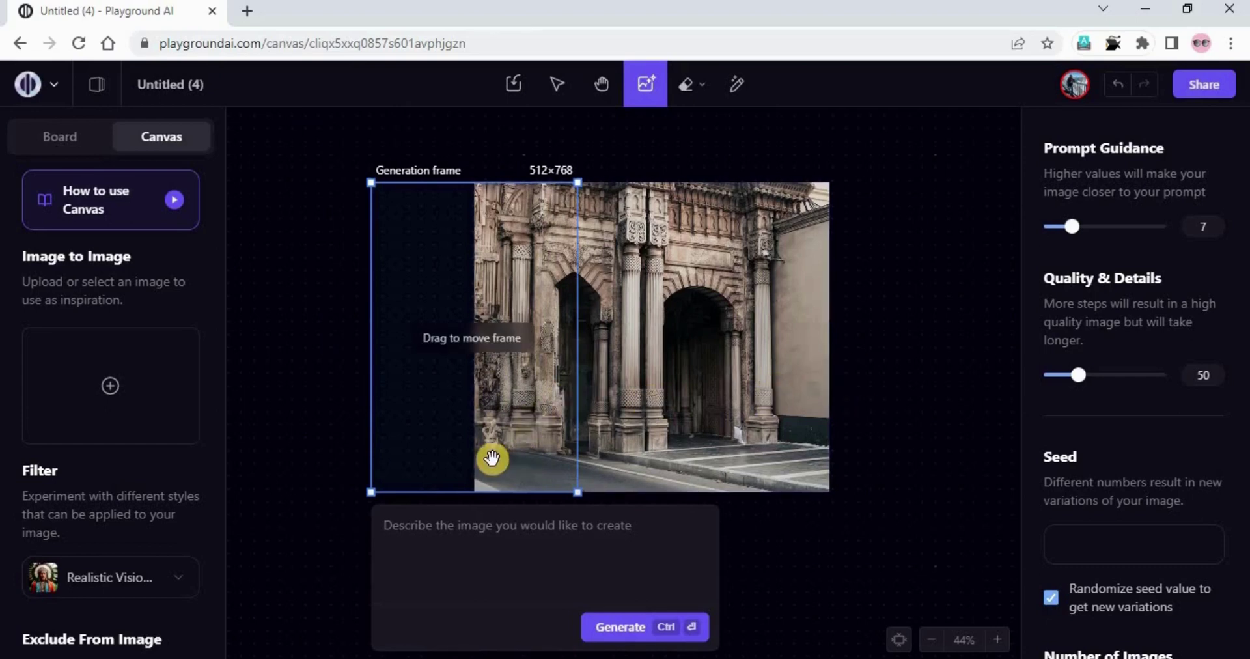
drag(491, 458, 713, 469)
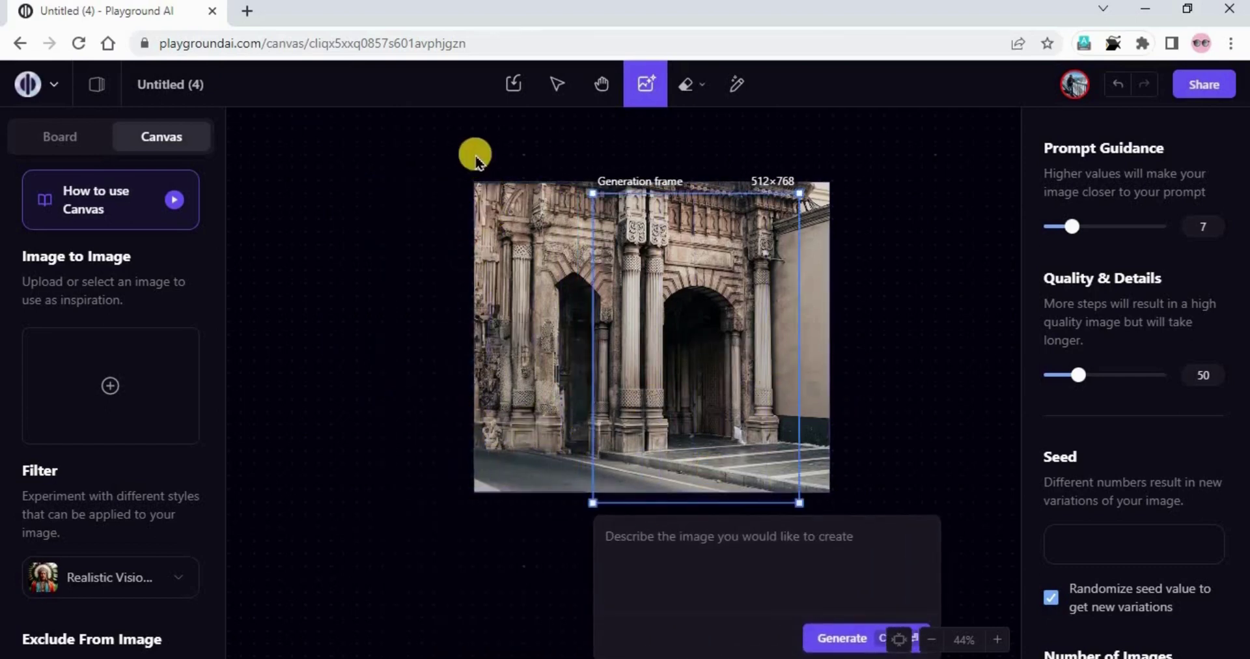
Try erasing an uneven strip along the building photo's left edge with the Simple Eraser at brush size 48, and undo it
click(705, 89)
click(748, 125)
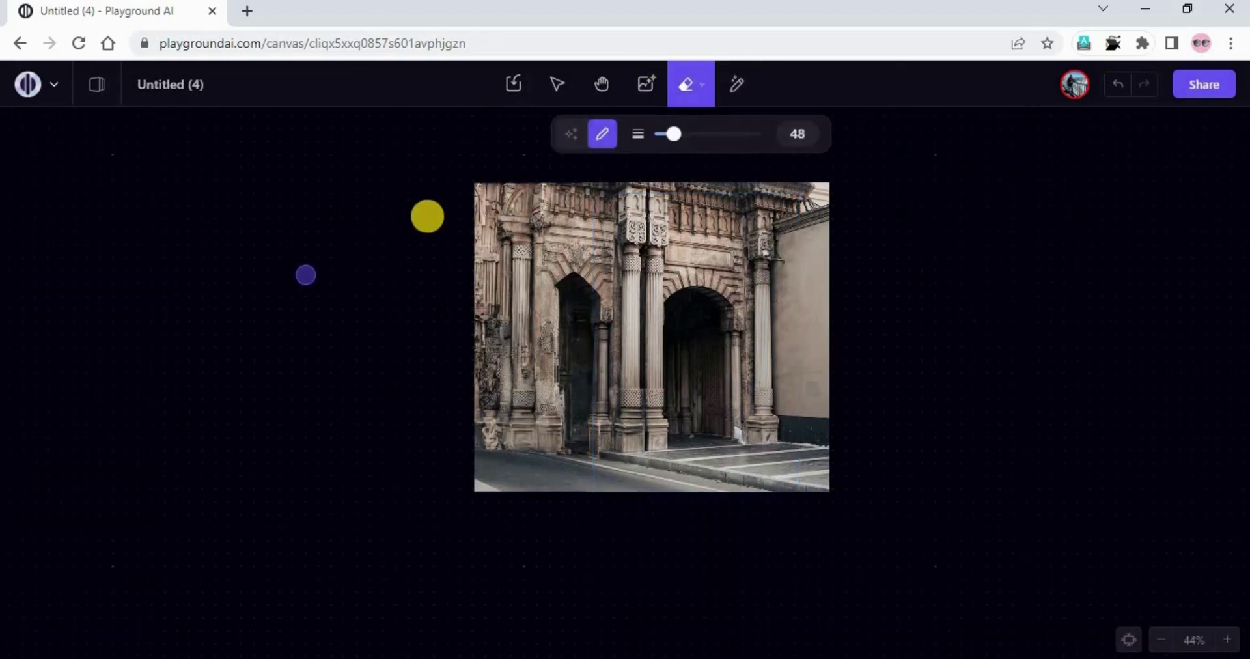
drag(470, 187, 473, 387)
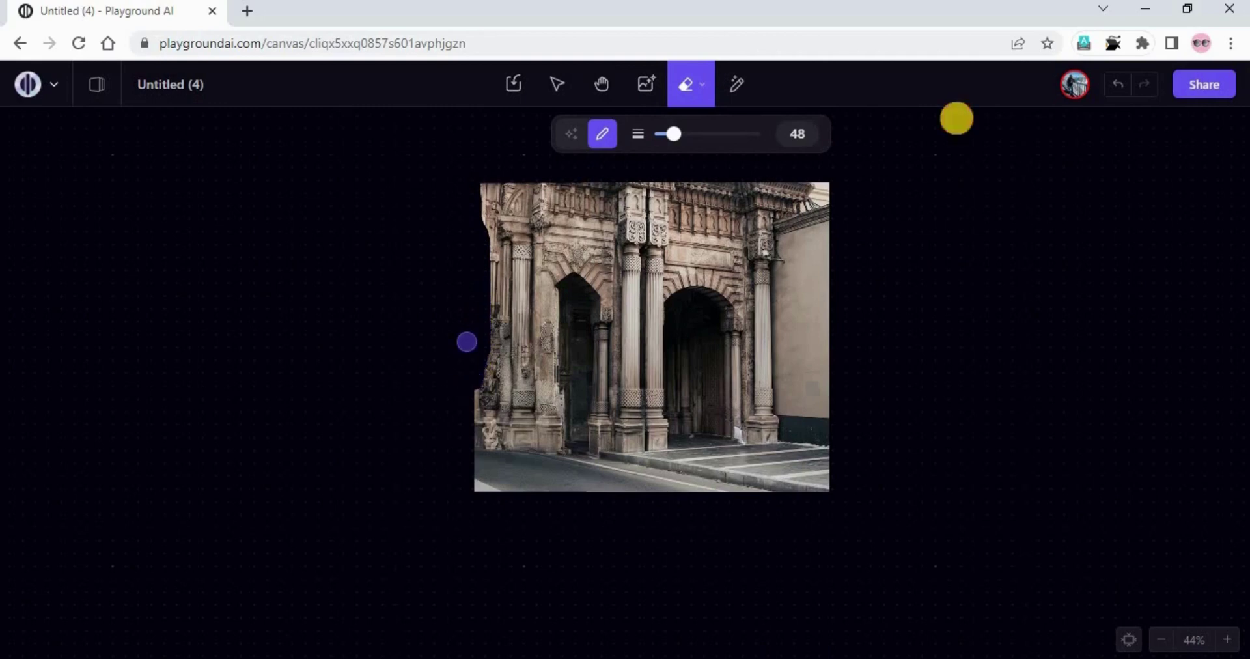
click(1120, 86)
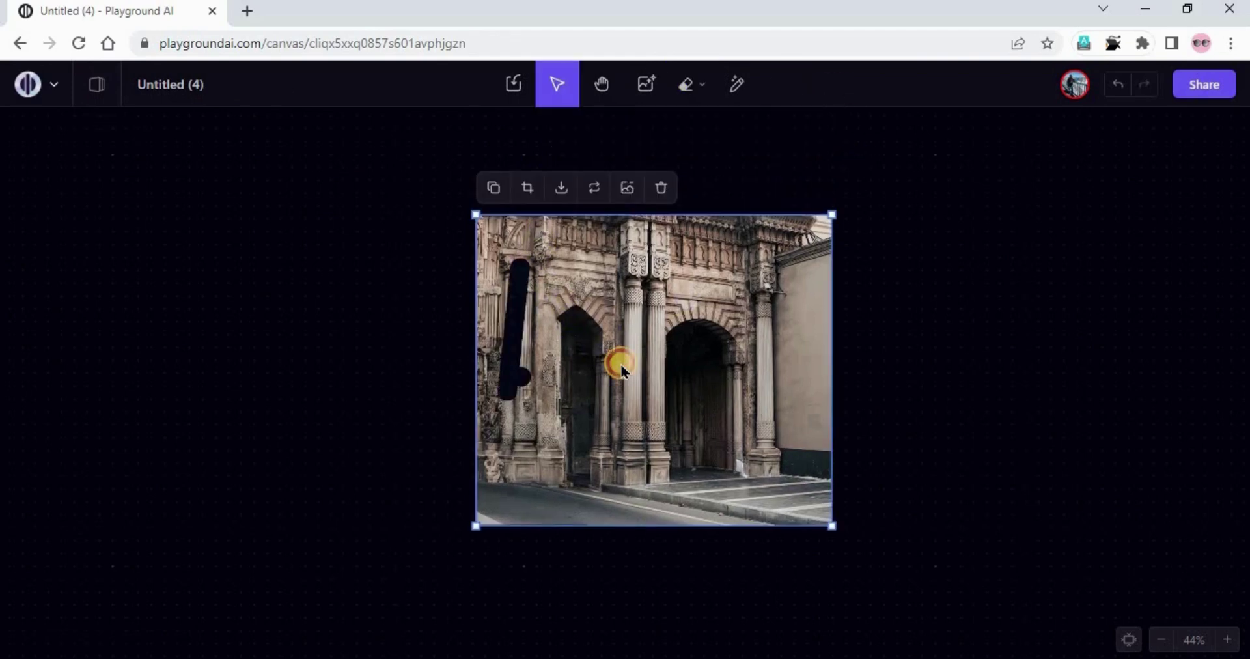
Delete the building photo from the canvas and import the half-body portrait of the aluminum-foil princess from the Downloads folder
key(Delete)
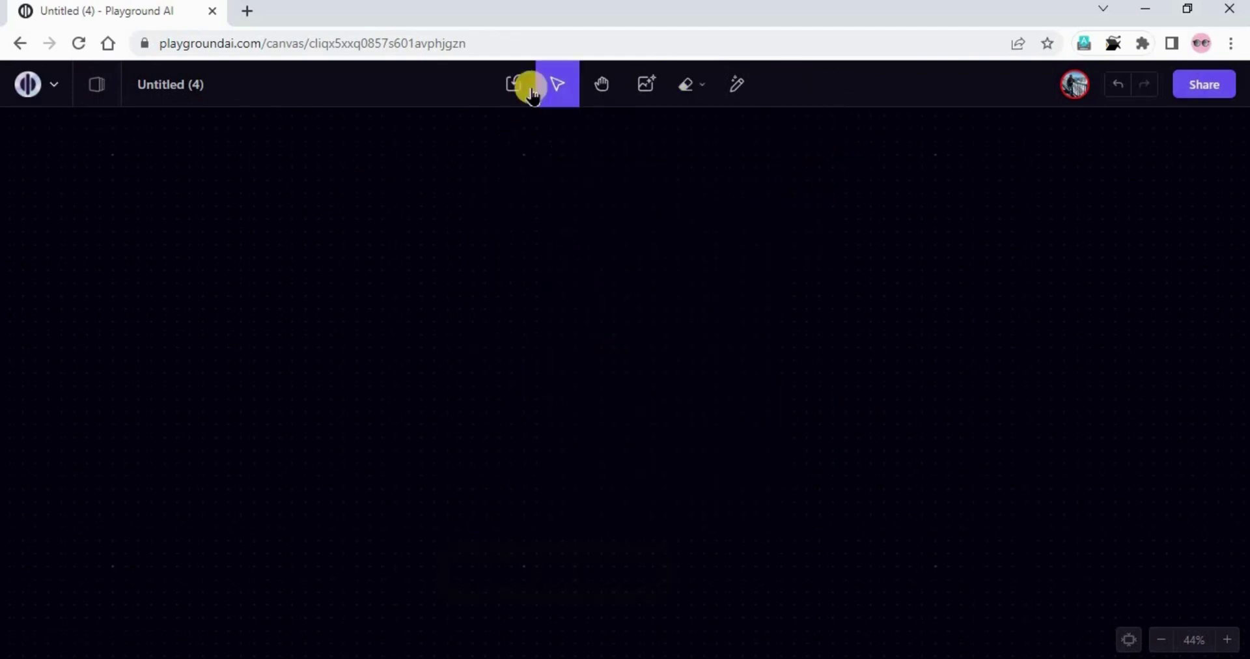
click(504, 88)
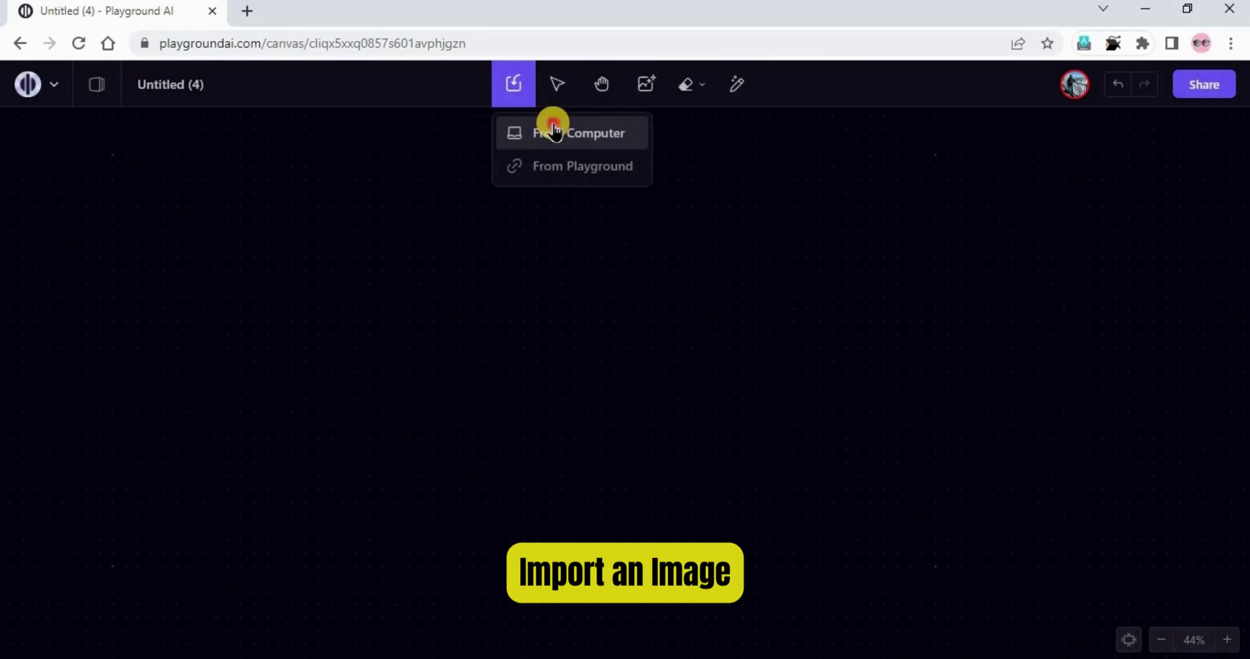
click(552, 129)
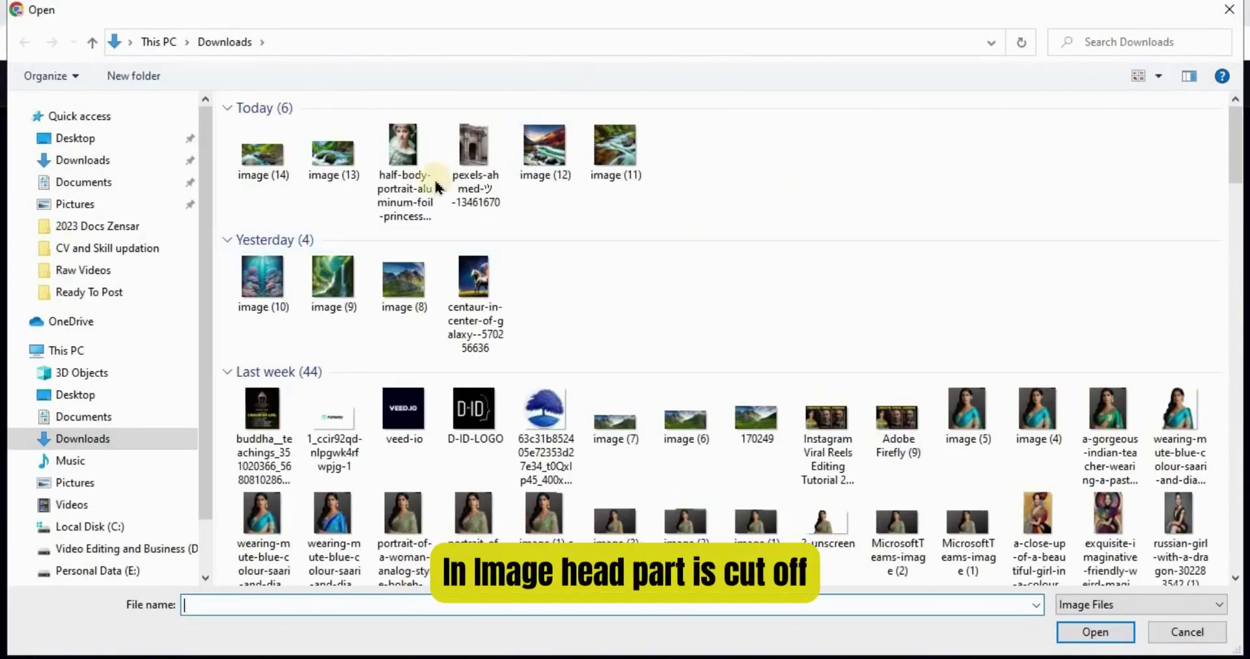
click(404, 171)
click(1095, 635)
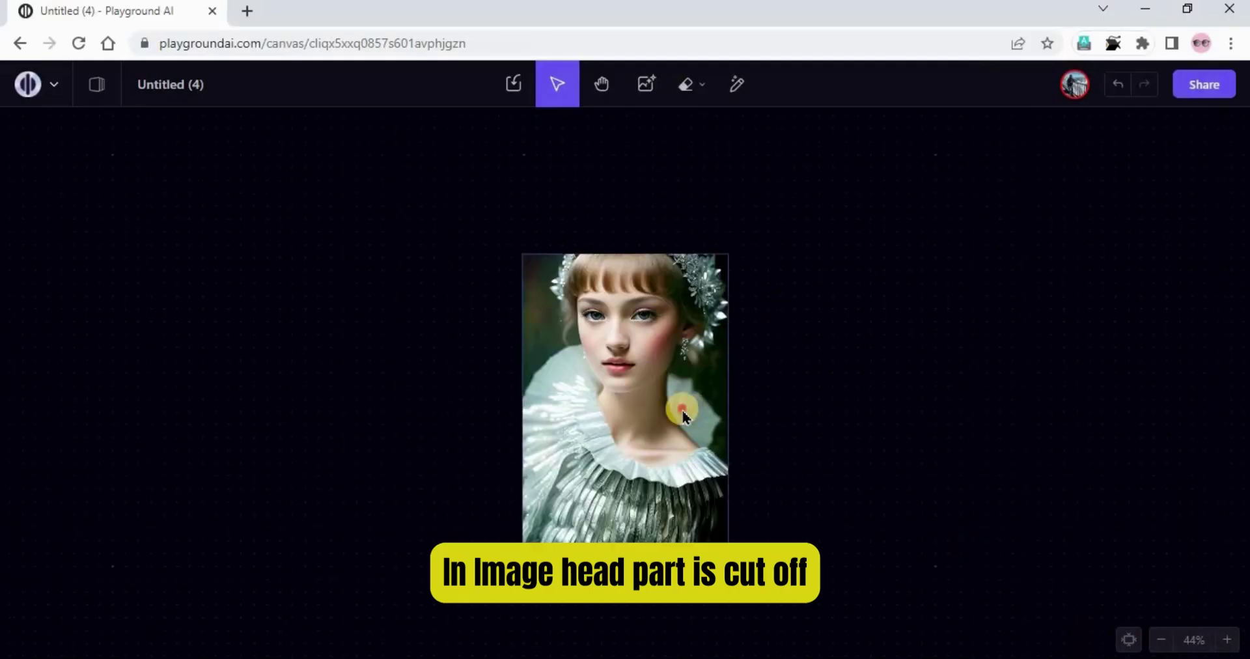
Select the imported portrait, nudge it slightly upward on the canvas, and deselect it
click(682, 416)
click(814, 427)
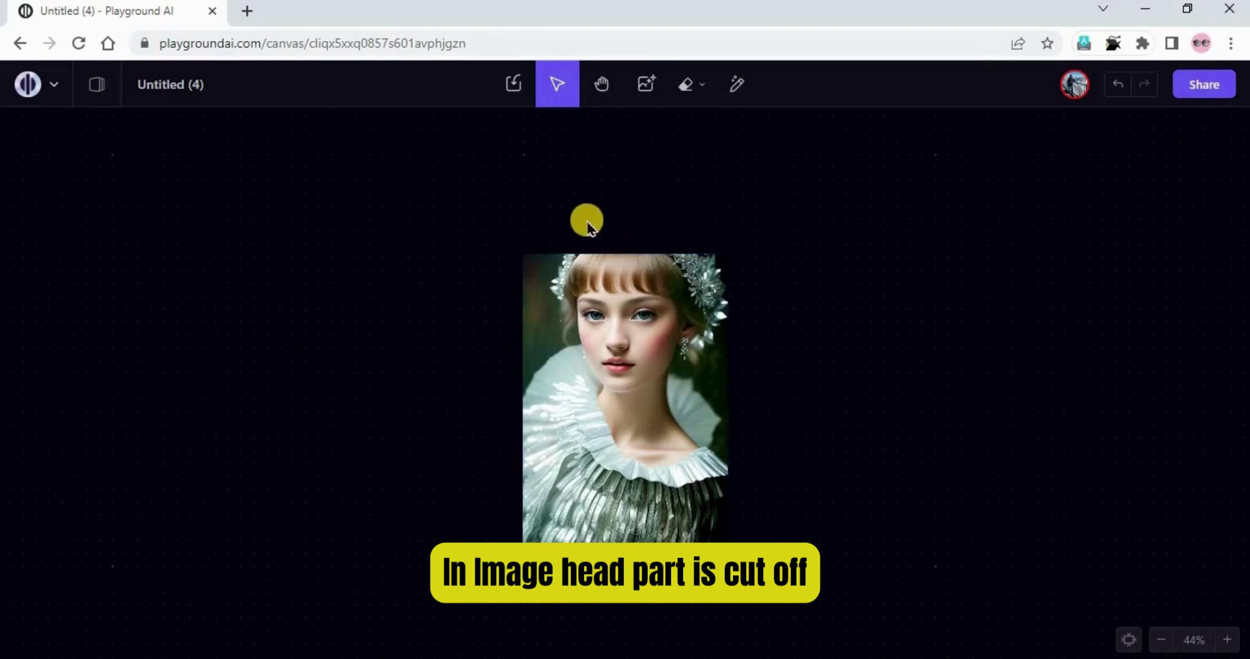
click(699, 399)
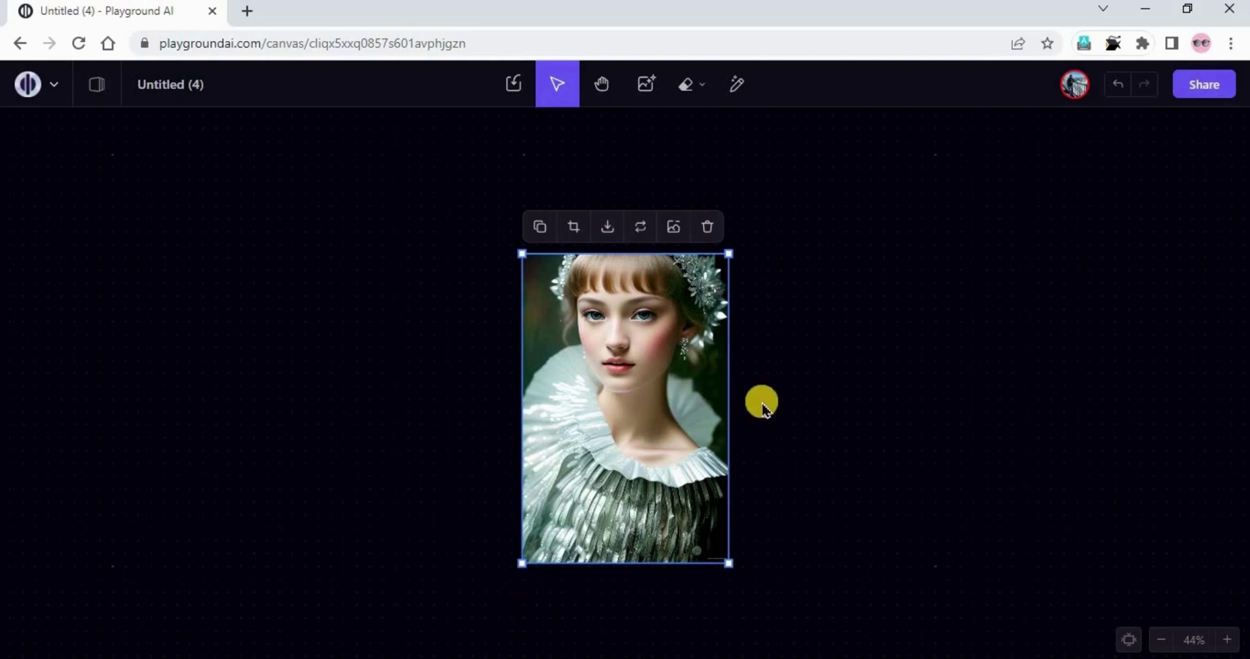
click(742, 340)
click(646, 342)
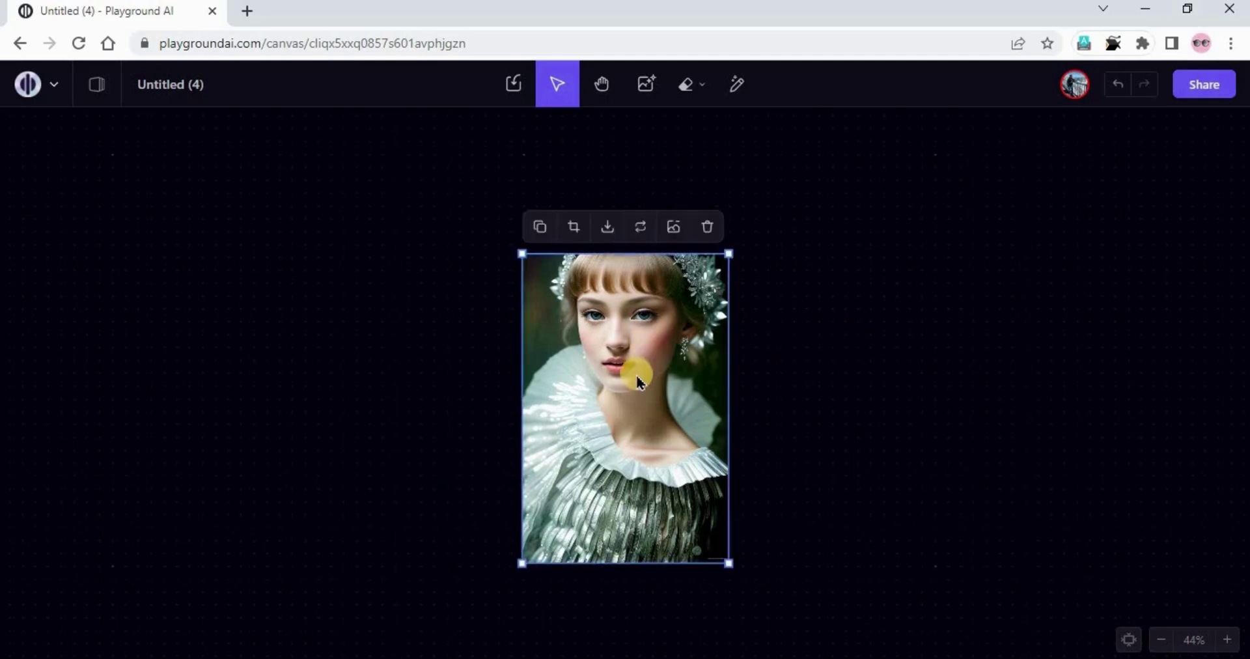
mouse_move(636, 371)
mouse_down()
mouse_move(619, 314)
mouse_move(636, 358)
mouse_up()
click(846, 388)
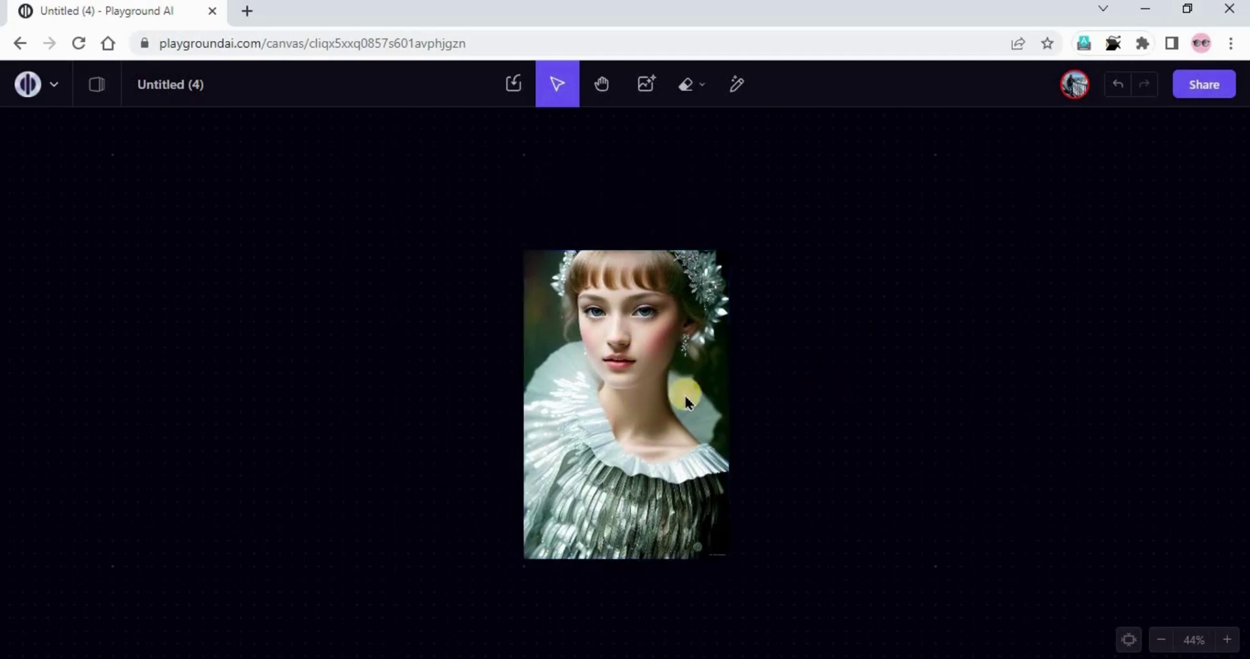
Place the generation frame over the portrait's cut-off head and shrink it to 464×480
click(646, 88)
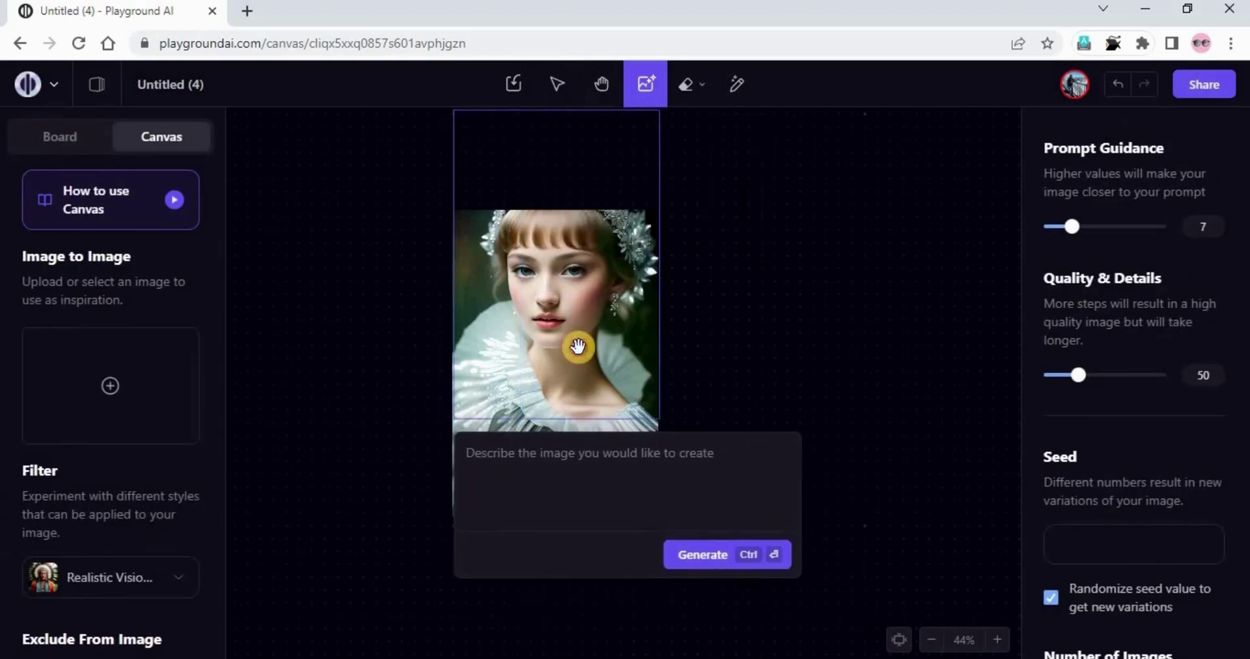
drag(565, 376, 537, 358)
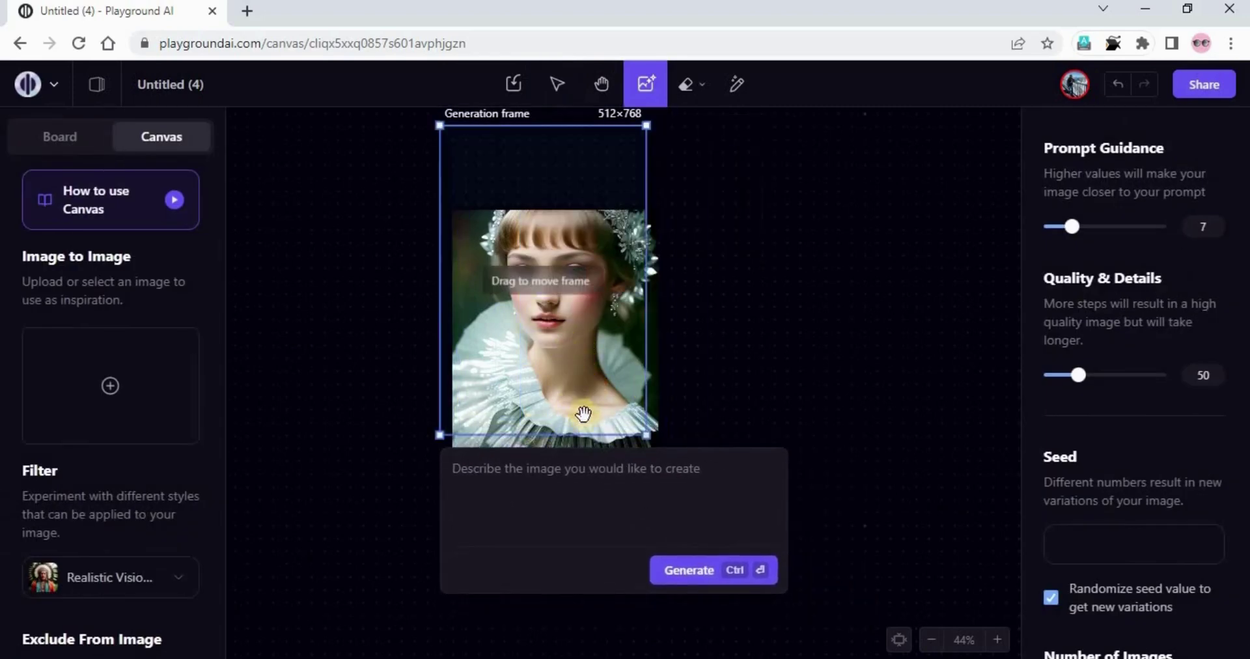
drag(639, 355, 605, 358)
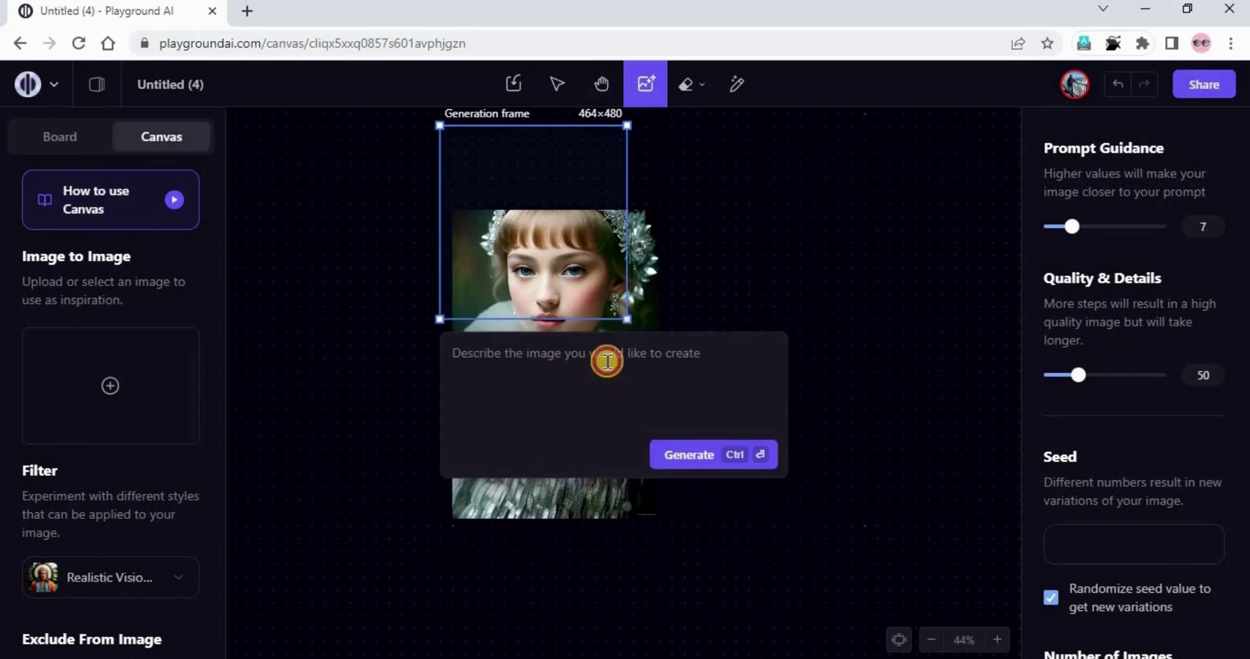
Move the portrait and frame lower, align the frame with the portrait's left edge, and widen it to 520×480
click(535, 501)
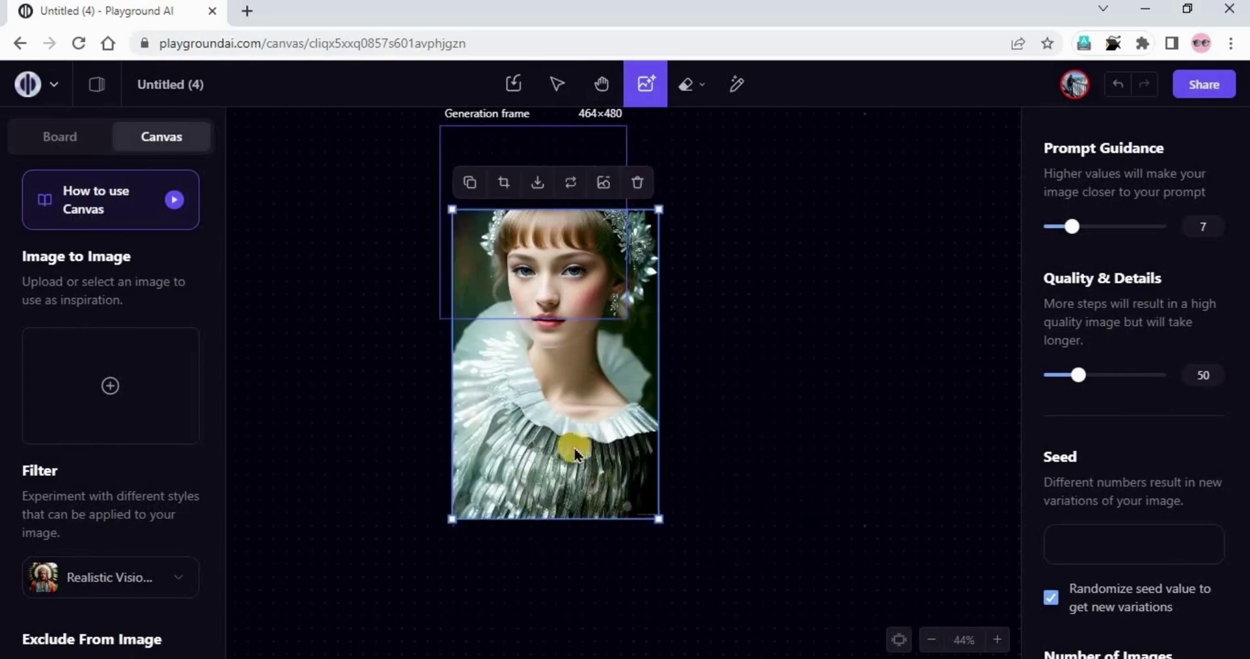
click(539, 287)
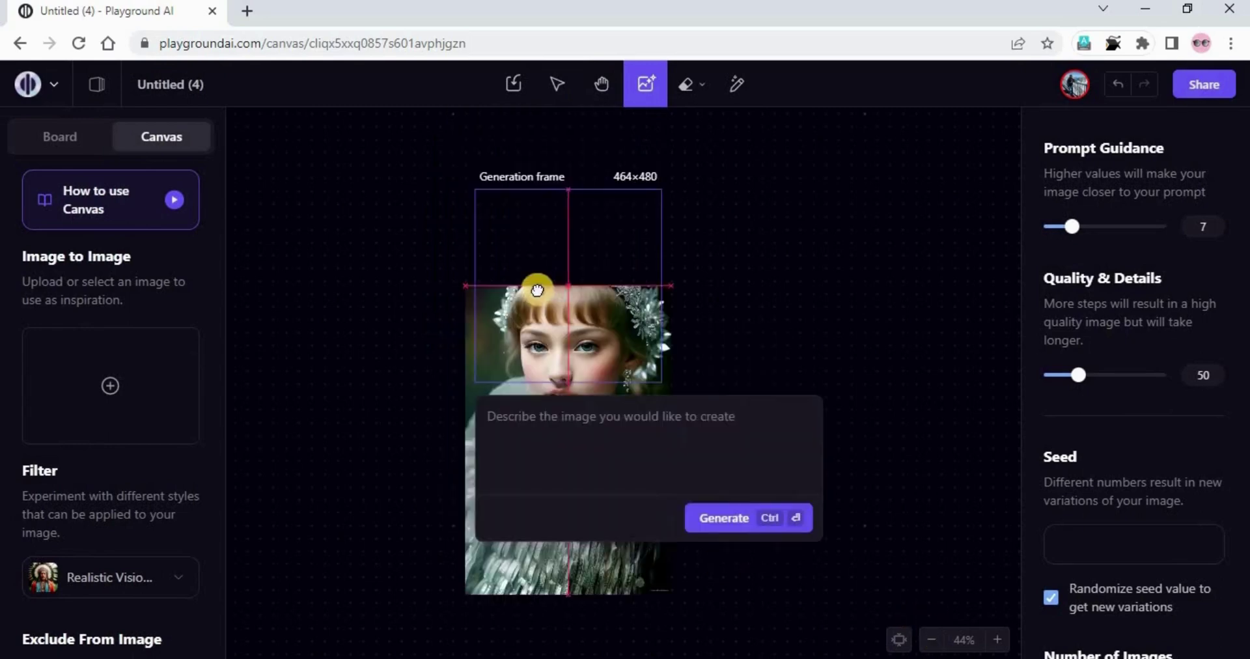
click(659, 318)
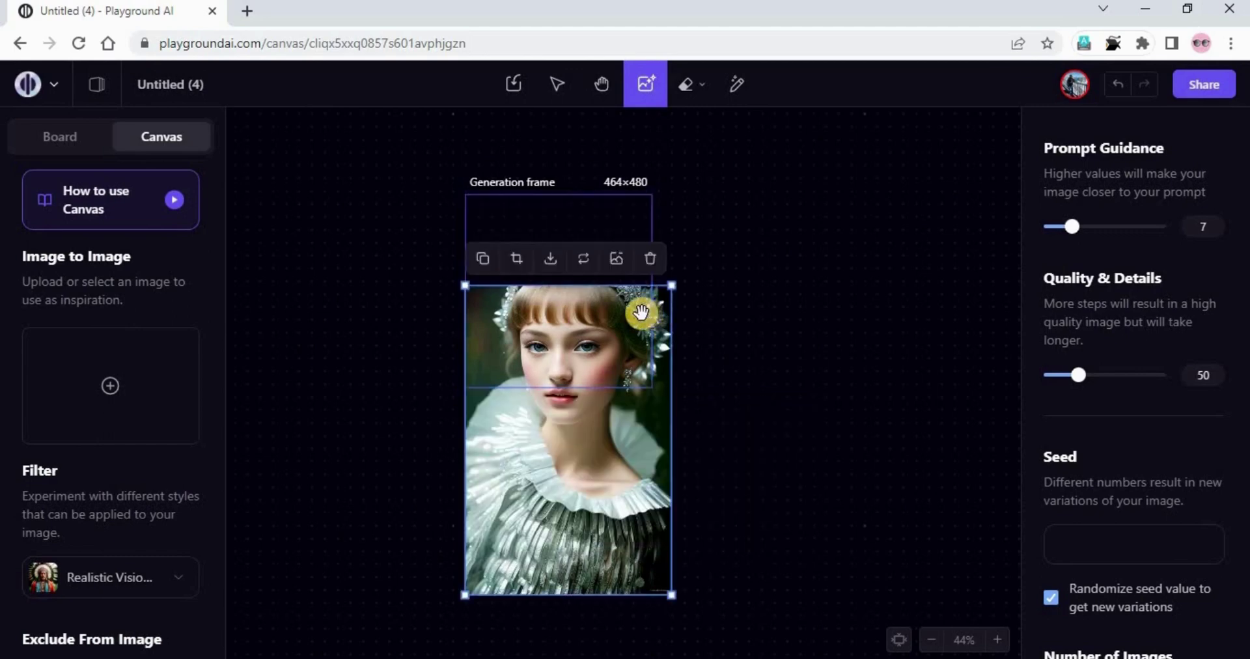
drag(641, 313, 674, 306)
click(742, 315)
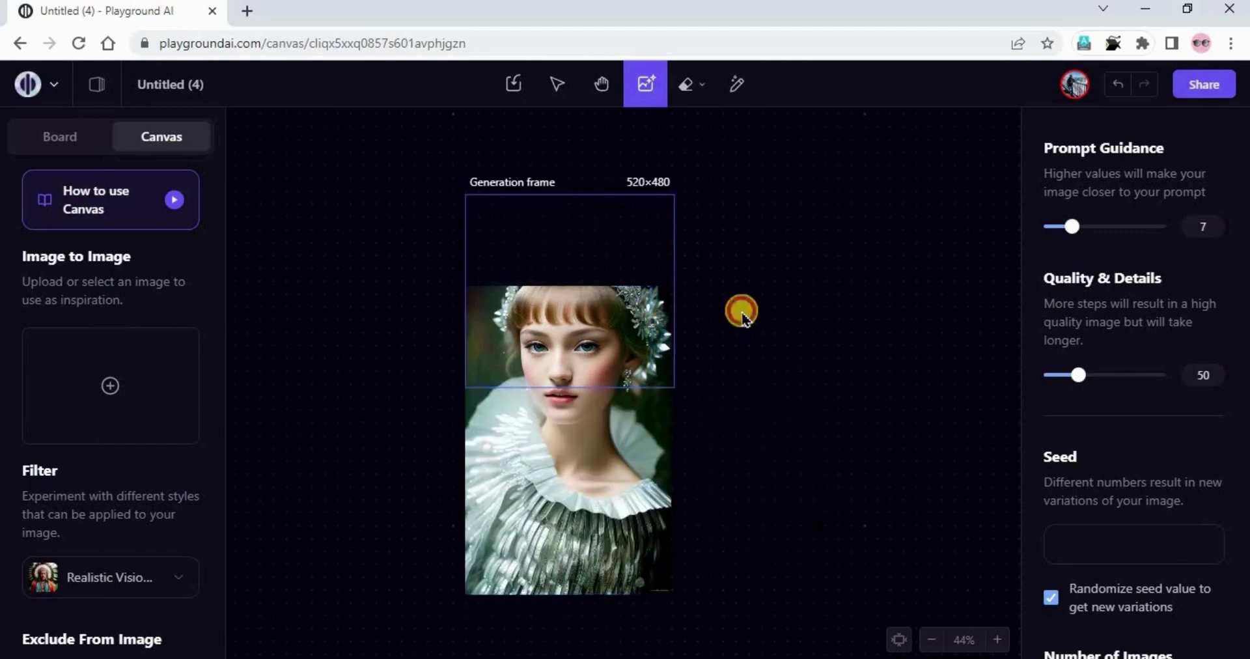
Shift the portrait slightly down under the 520×480 frame and generate the missing top of the head without a prompt
click(593, 511)
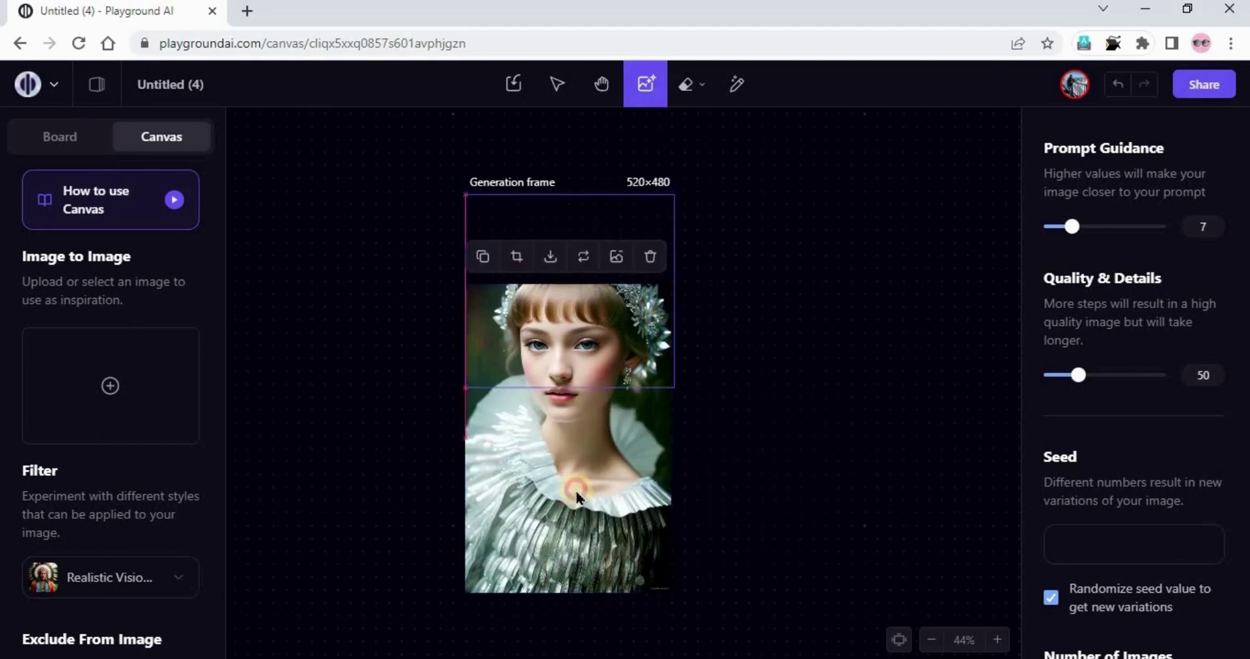
click(984, 490)
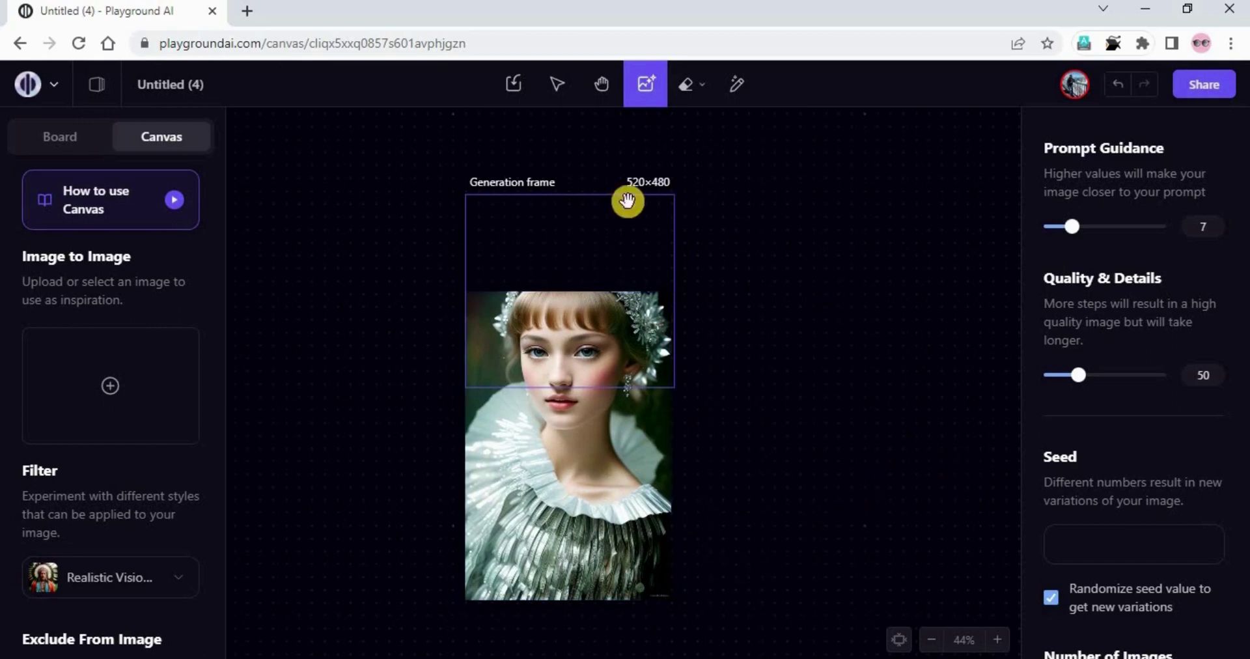
click(622, 285)
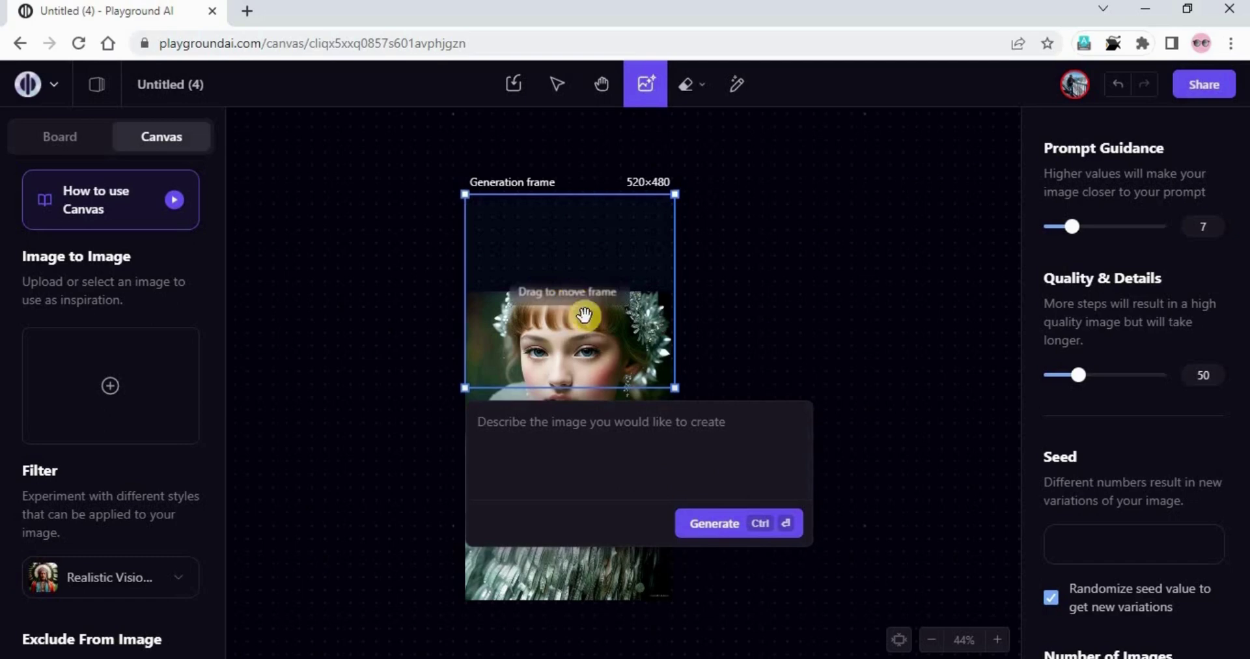
click(714, 526)
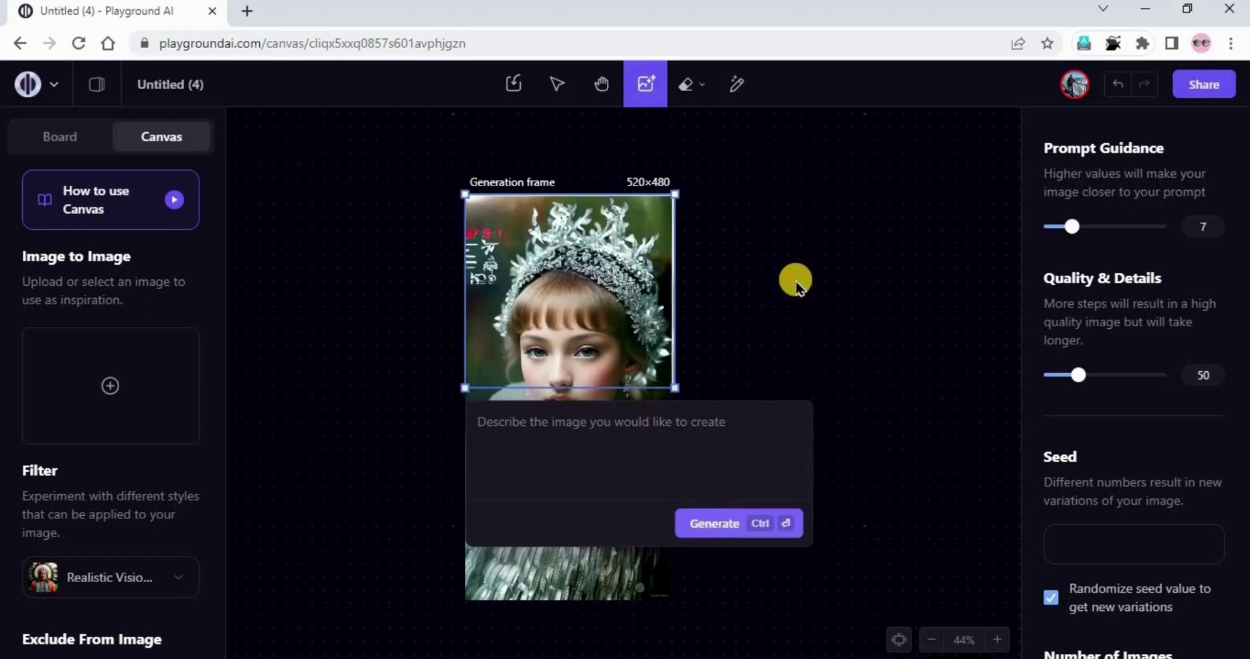
Move the generation frame off the regenerated head onto the lower part of the portrait, and select the extended portrait
drag(584, 364, 763, 477)
click(558, 342)
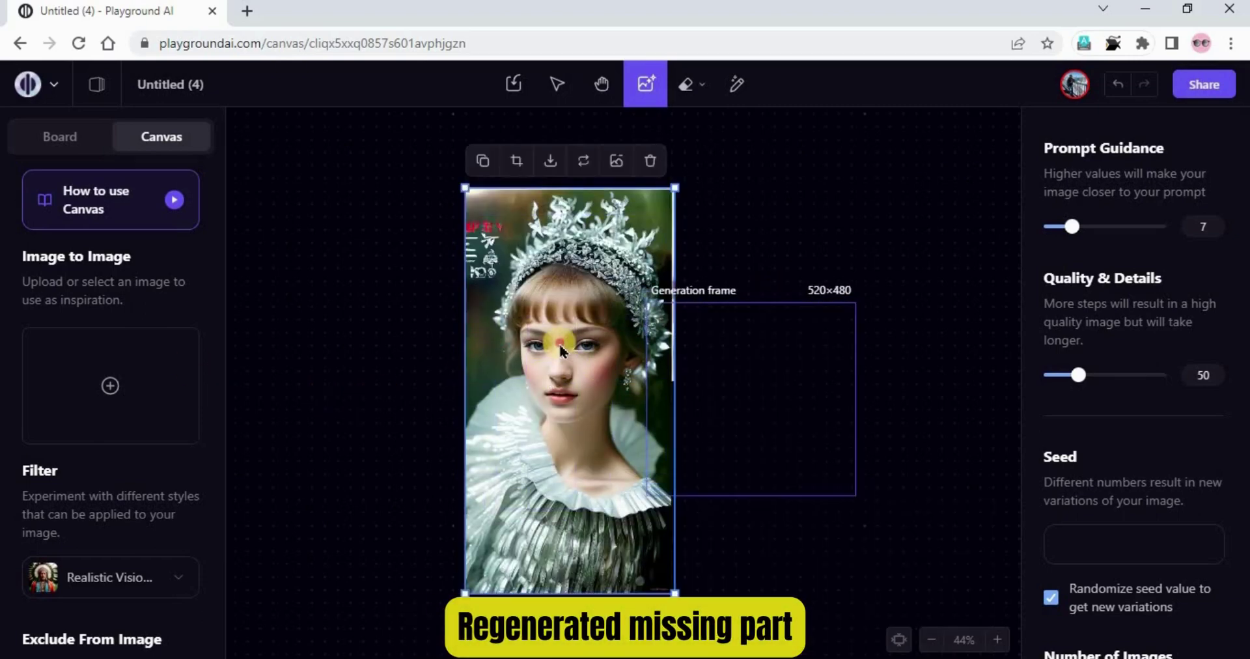
drag(754, 376, 583, 450)
click(490, 303)
click(455, 195)
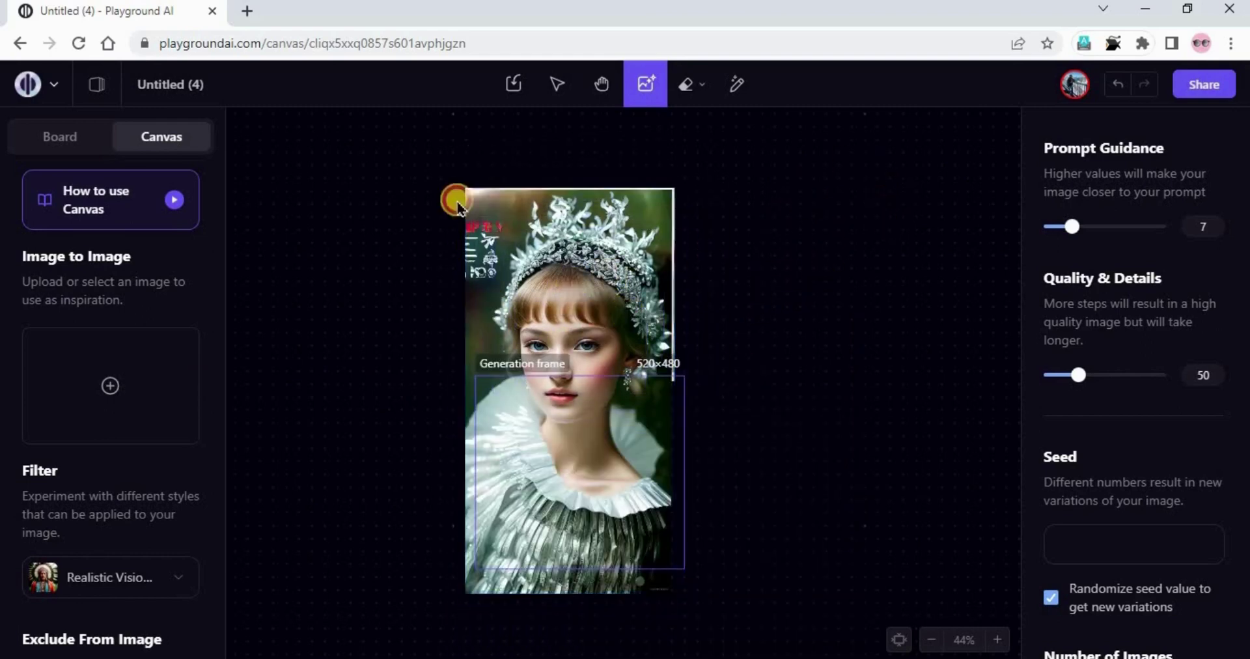
click(497, 260)
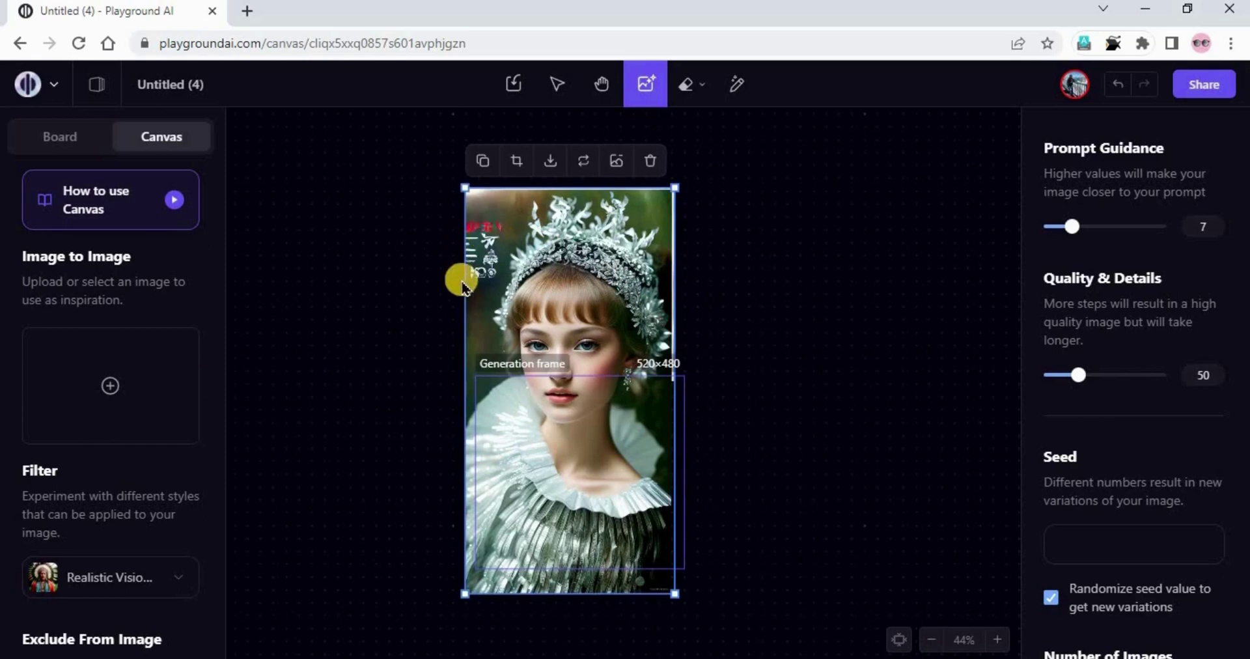
Remove the stray red and white lettering beside the headdress with the Object Eraser at brush size 48, and dismiss the feedback request
click(702, 87)
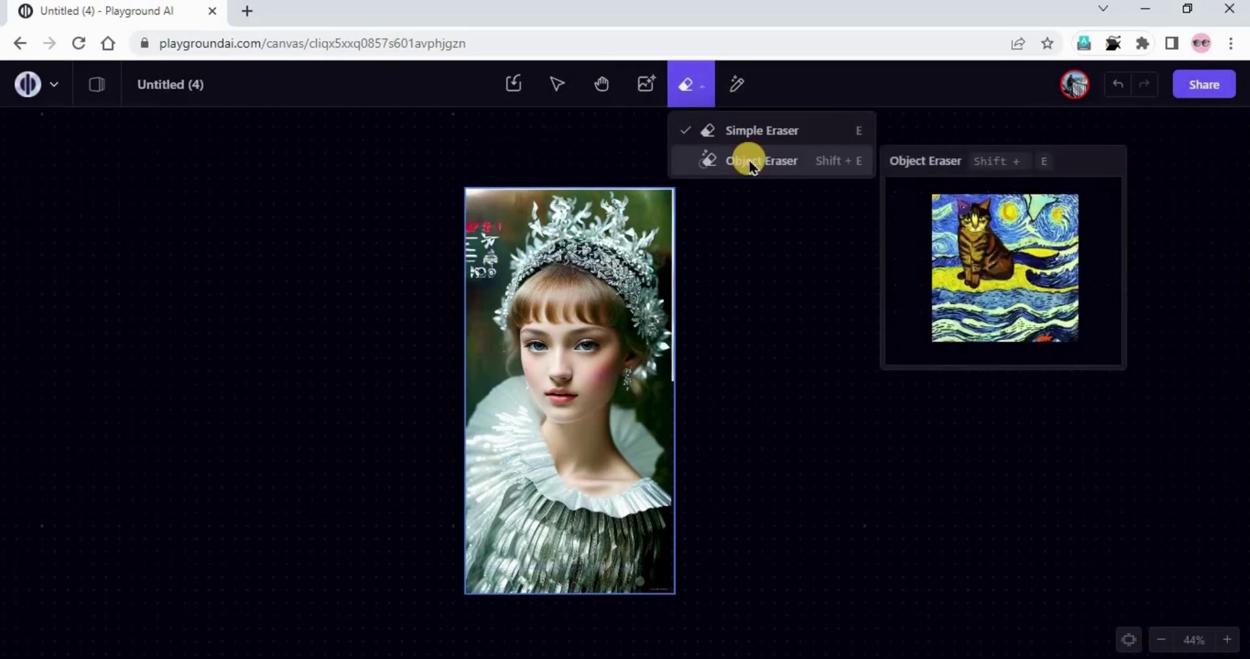
mouse_move(469, 246)
mouse_down()
mouse_move(496, 225)
mouse_move(491, 275)
mouse_move(490, 244)
mouse_move(471, 281)
mouse_move(469, 251)
mouse_up()
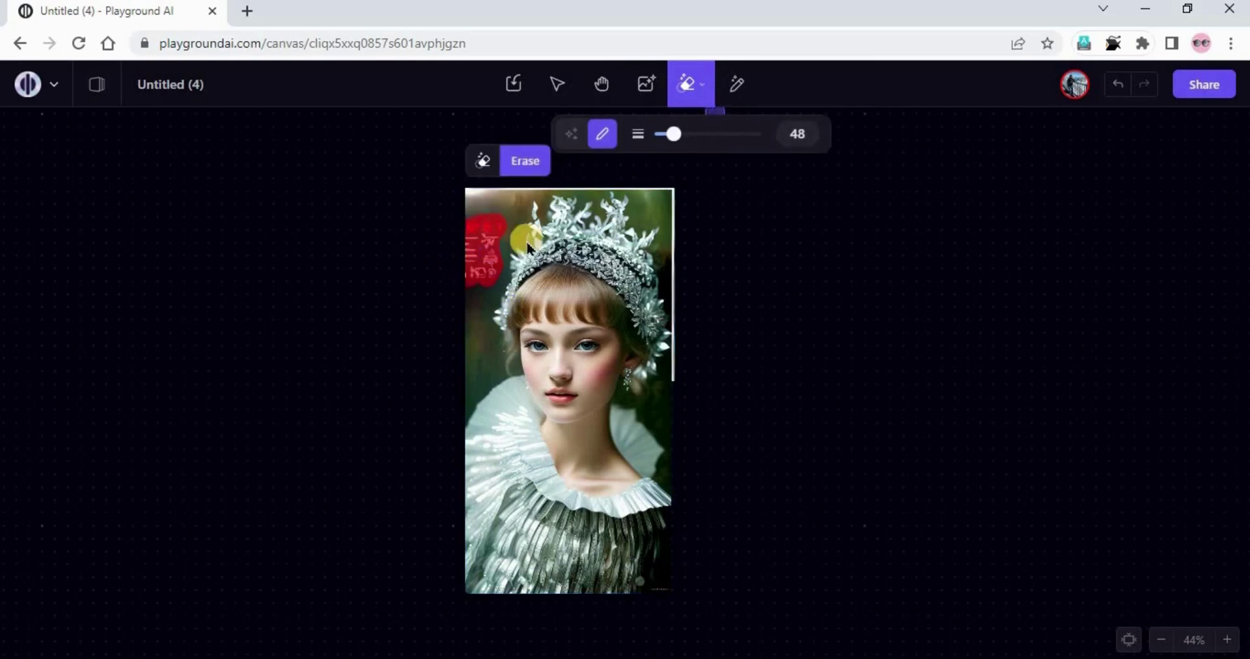
click(516, 171)
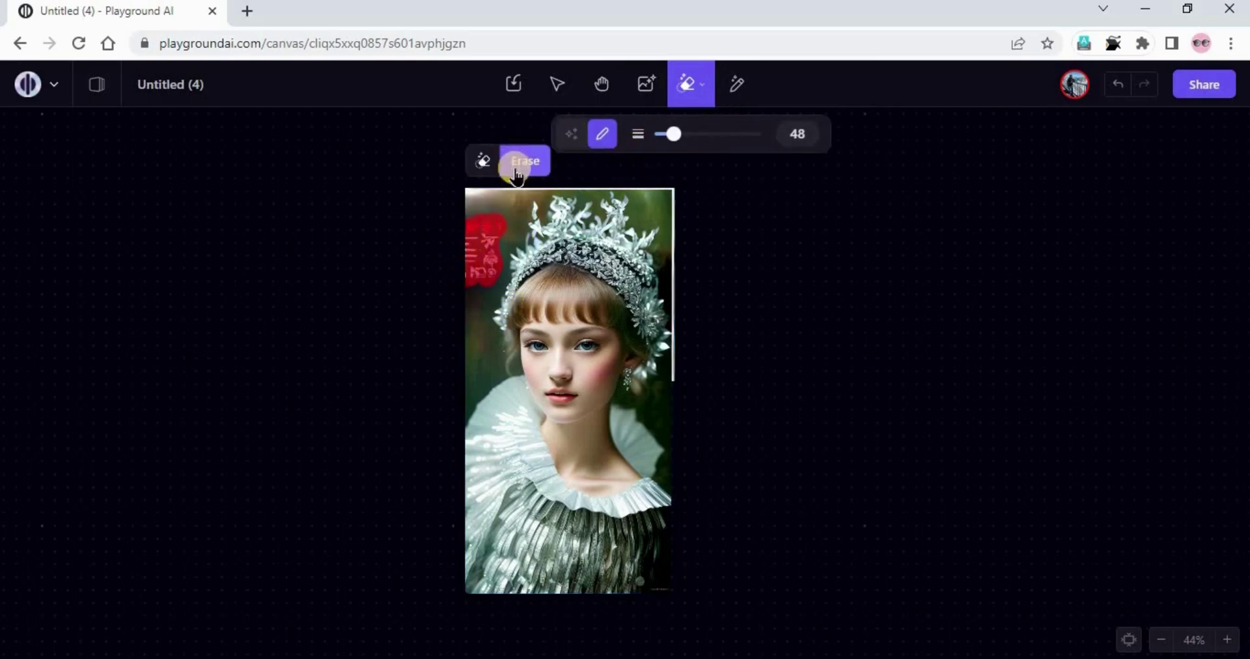
click(516, 160)
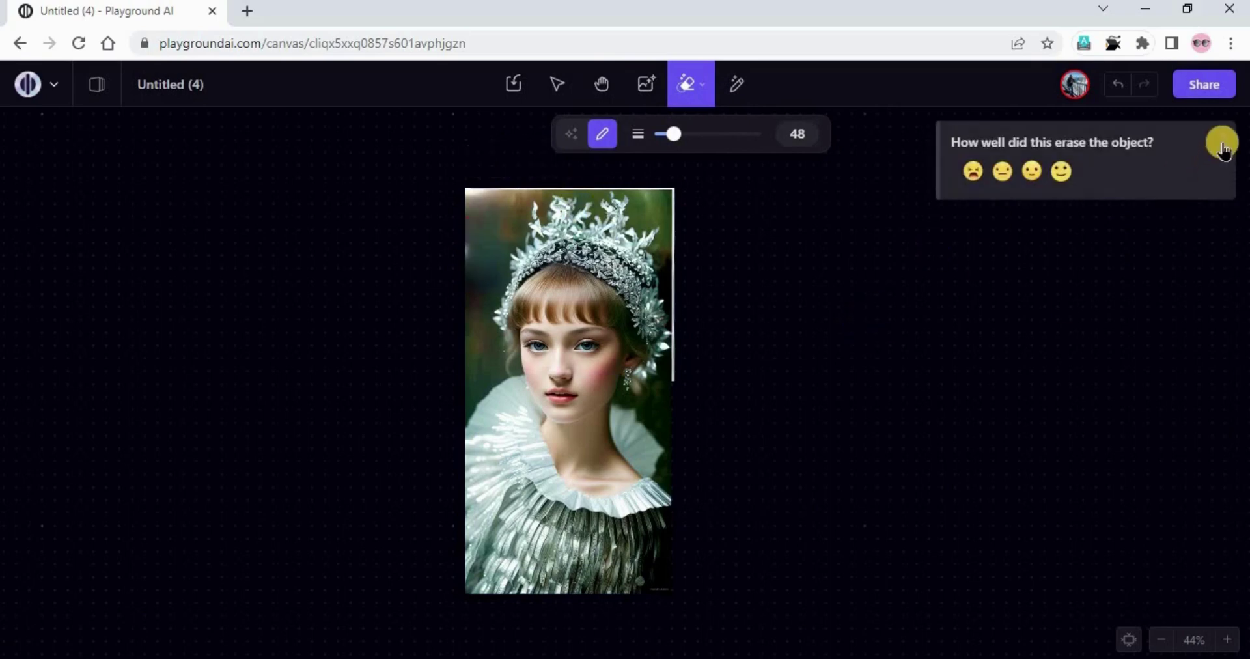
click(1222, 148)
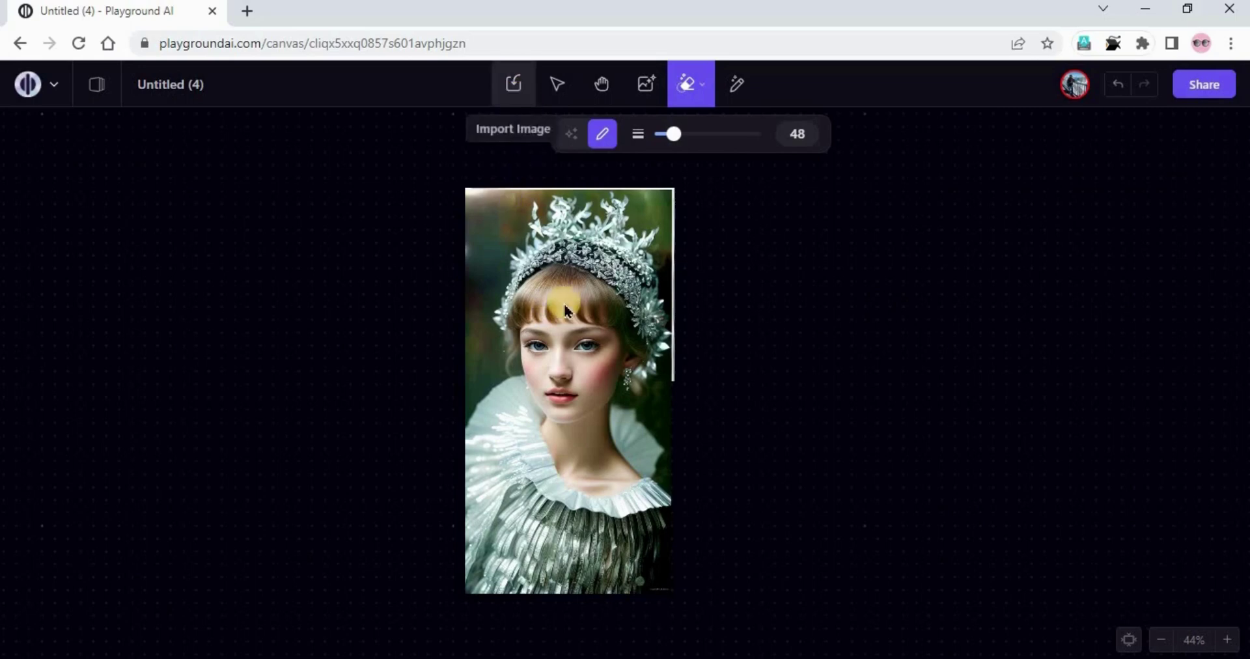
Move the finished portrait slightly to the right on the canvas and leave it selected
click(558, 82)
drag(662, 406, 694, 401)
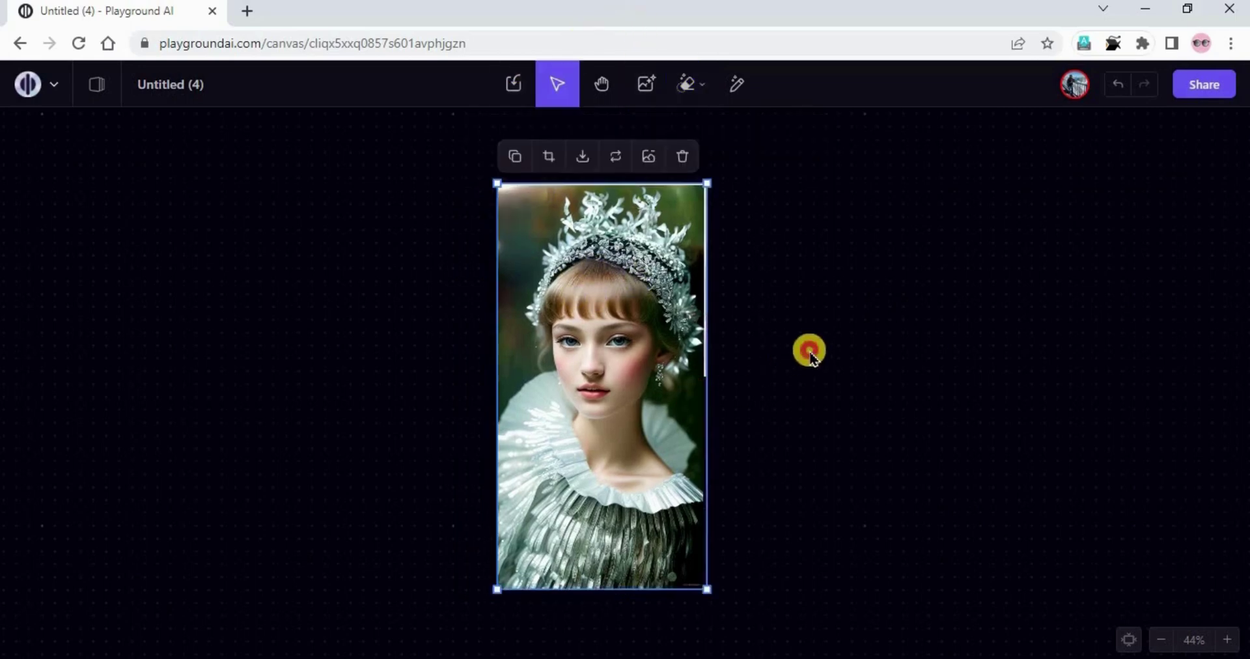
click(883, 390)
click(647, 388)
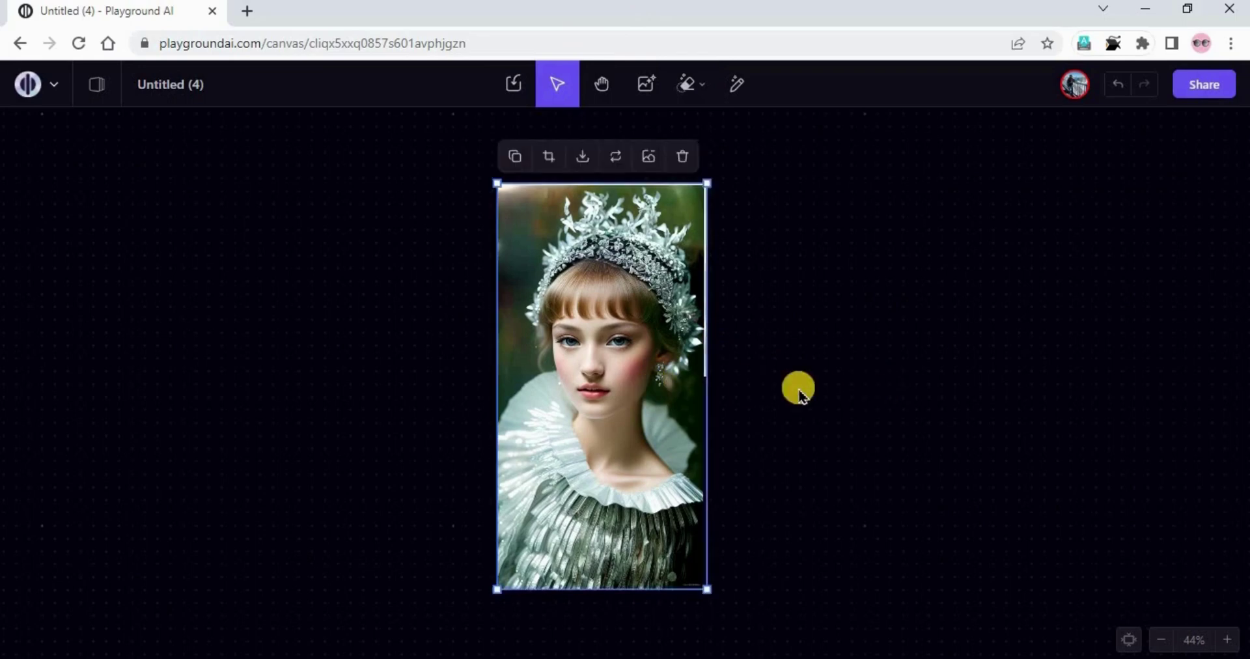
Deselect the portrait, duplicate the canvas browser tab and open the Community Feed in the duplicate
click(797, 388)
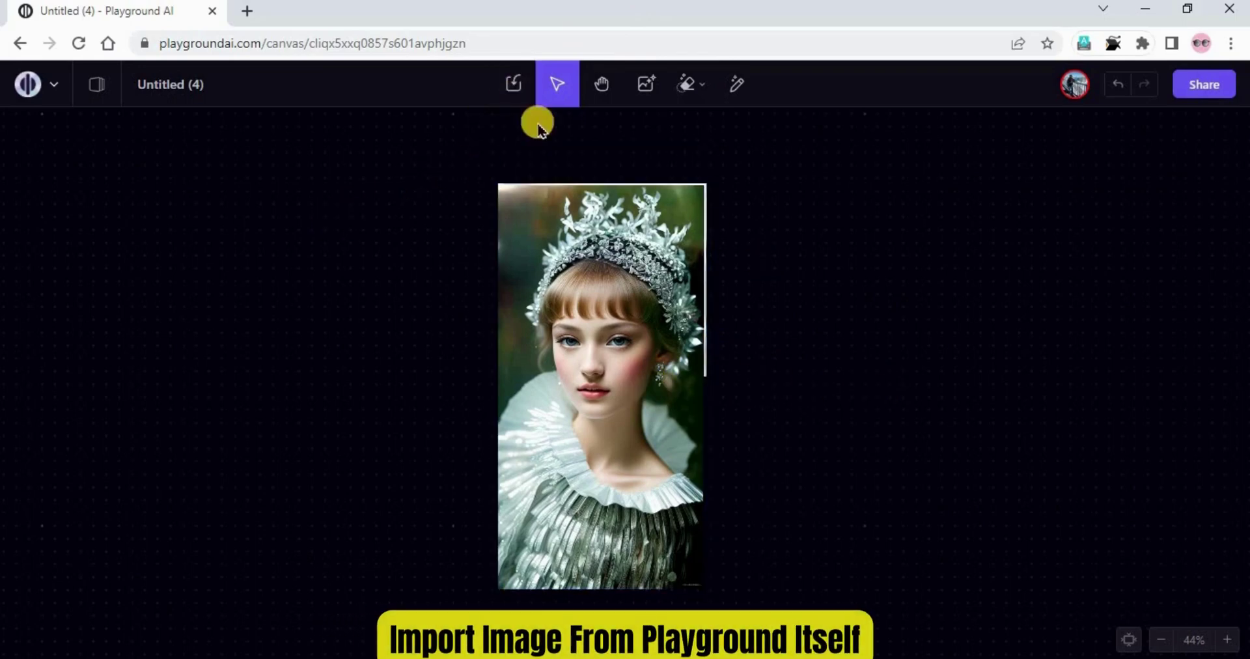
click(514, 91)
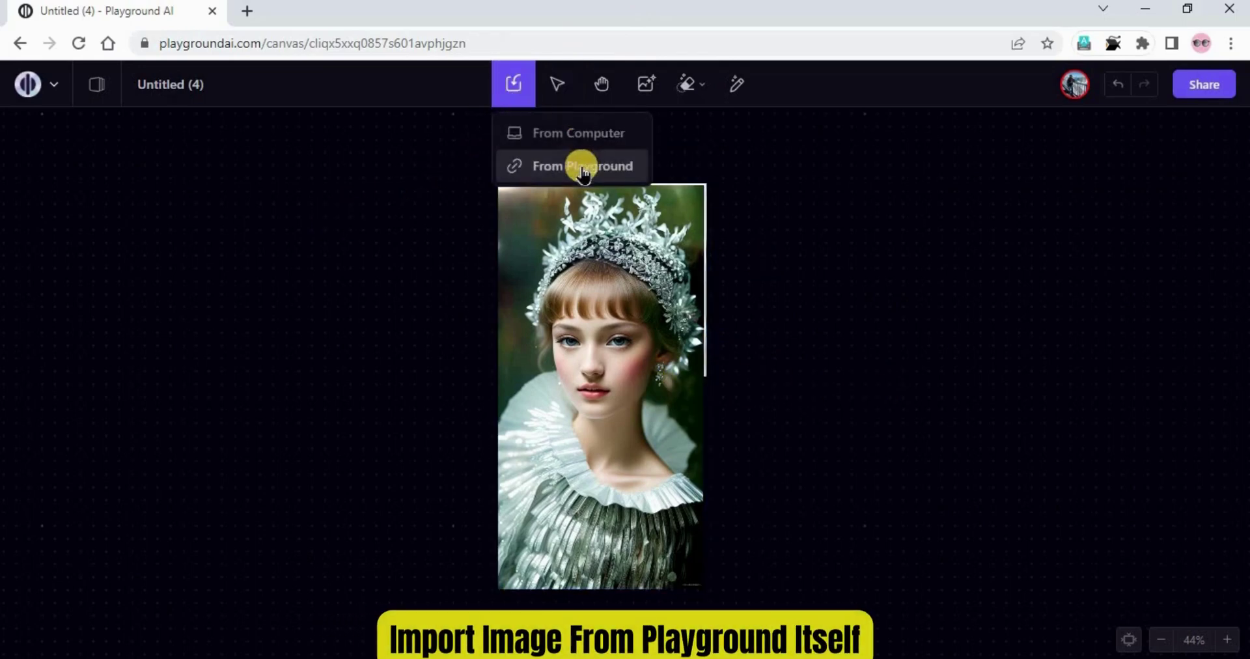
right_click(163, 15)
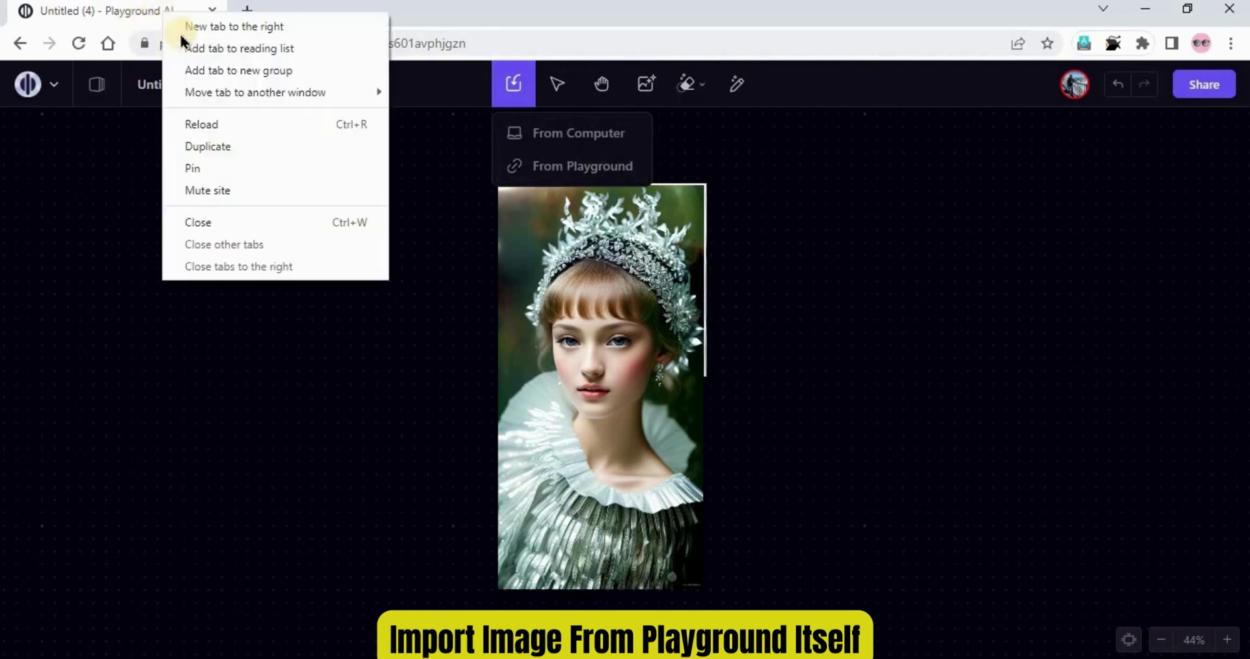
click(244, 147)
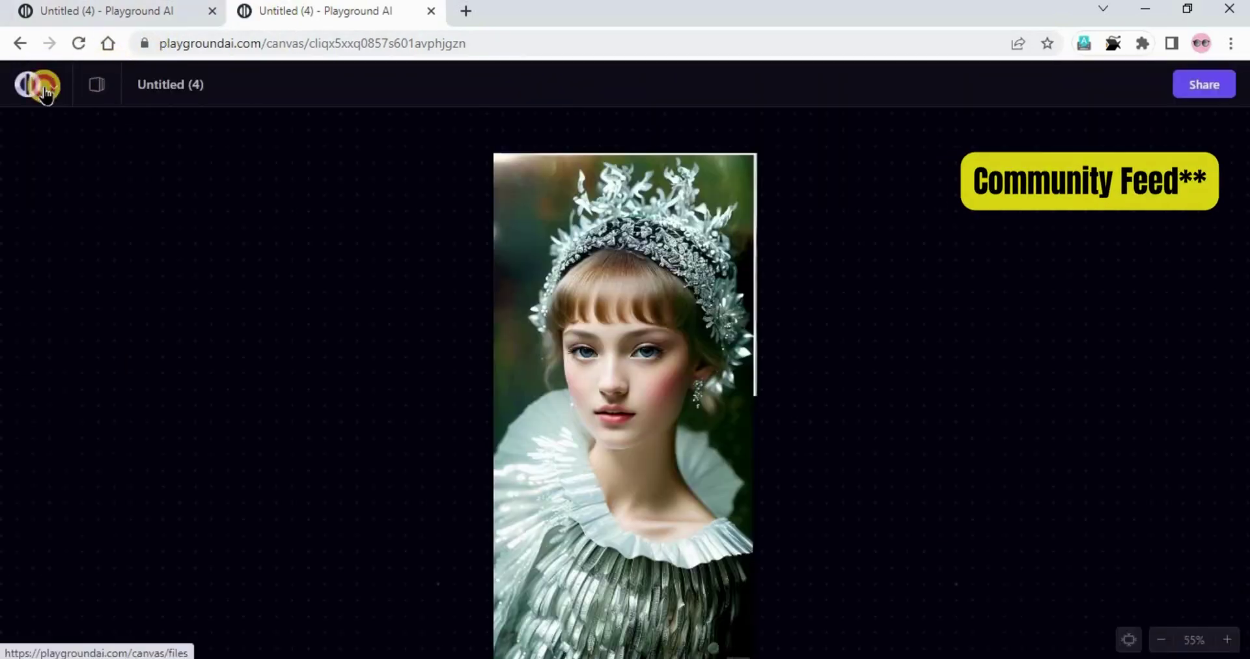
click(31, 84)
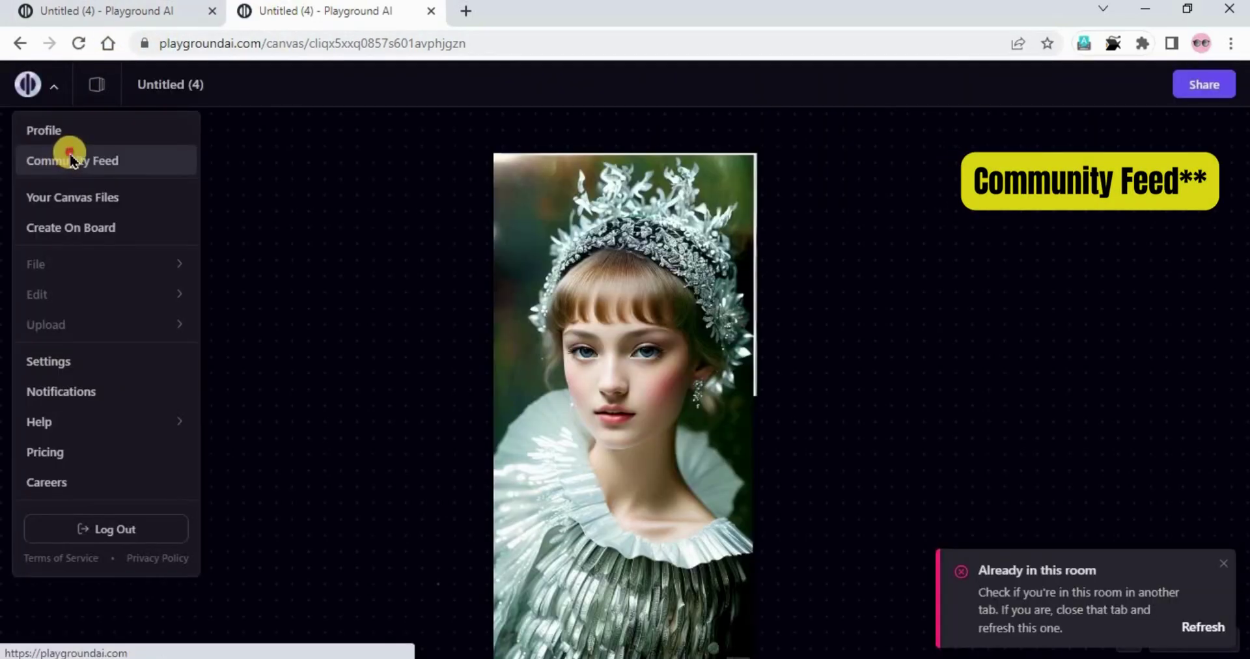
click(70, 156)
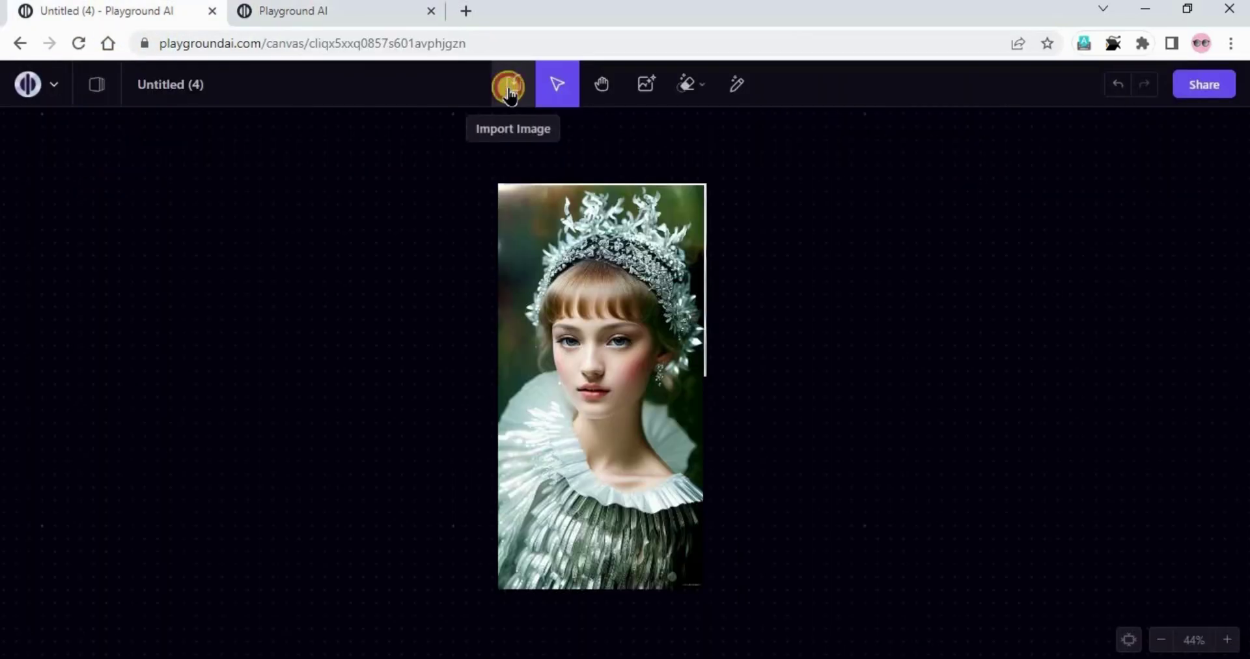
Open the Lion Princess image in the Community Feed tab and copy its link
click(508, 93)
click(321, 276)
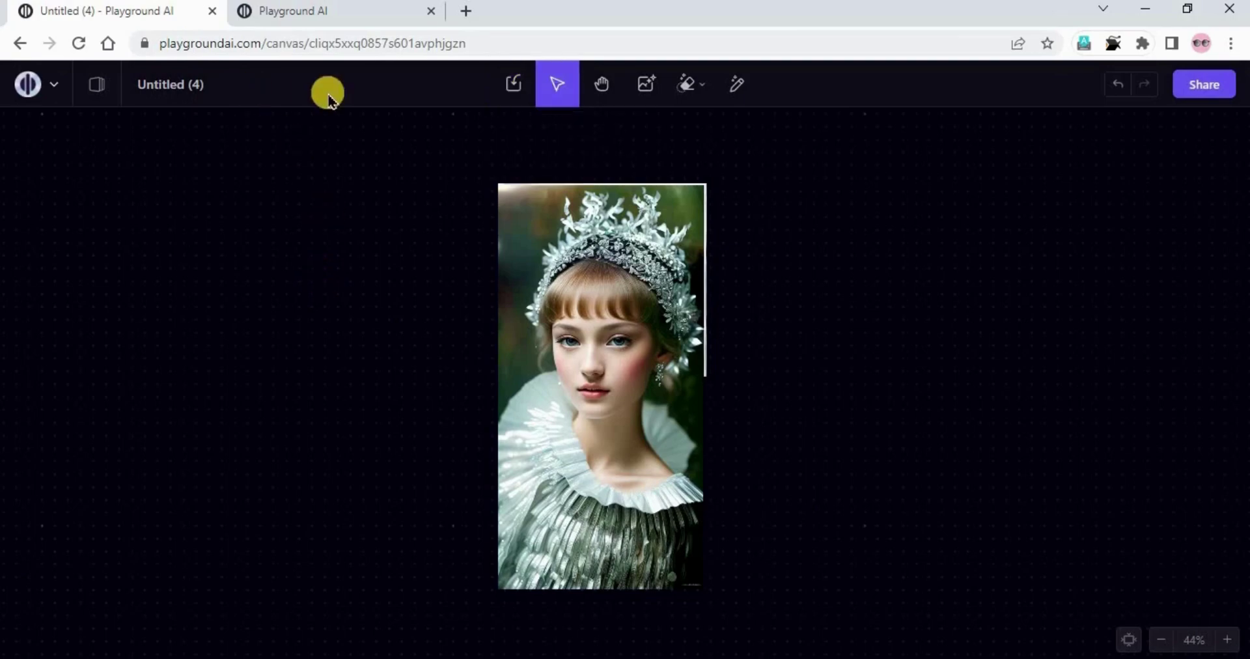
click(316, 12)
click(528, 381)
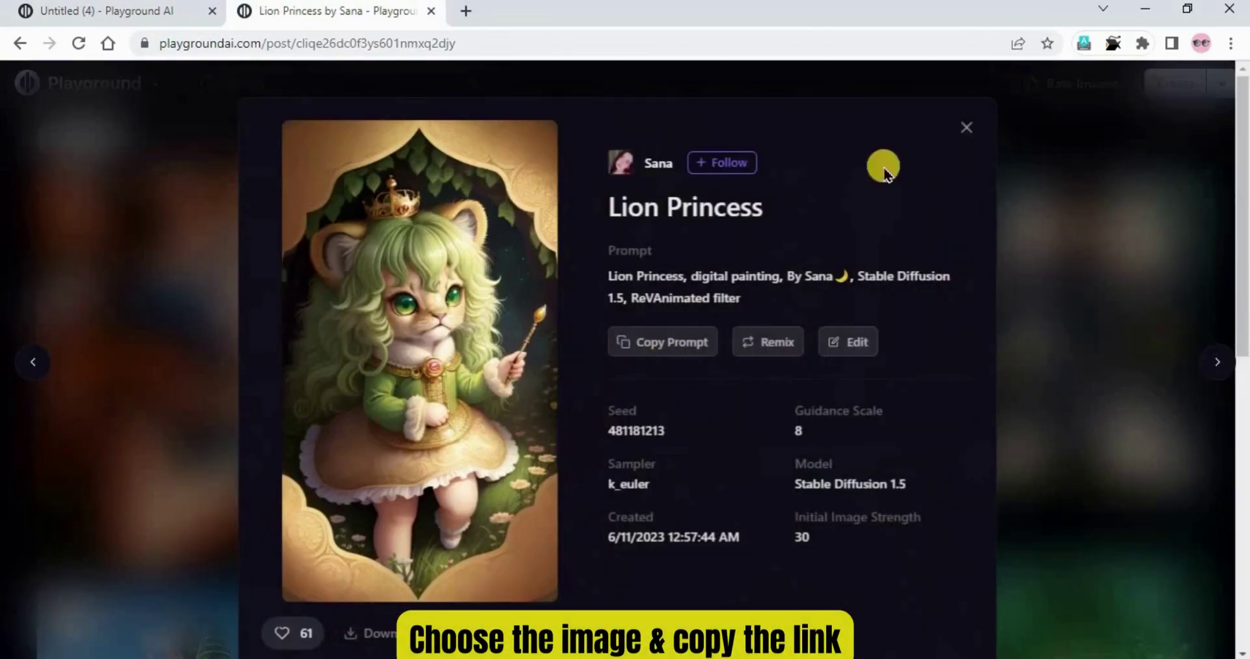
scroll(533, 547, down, 2)
click(499, 557)
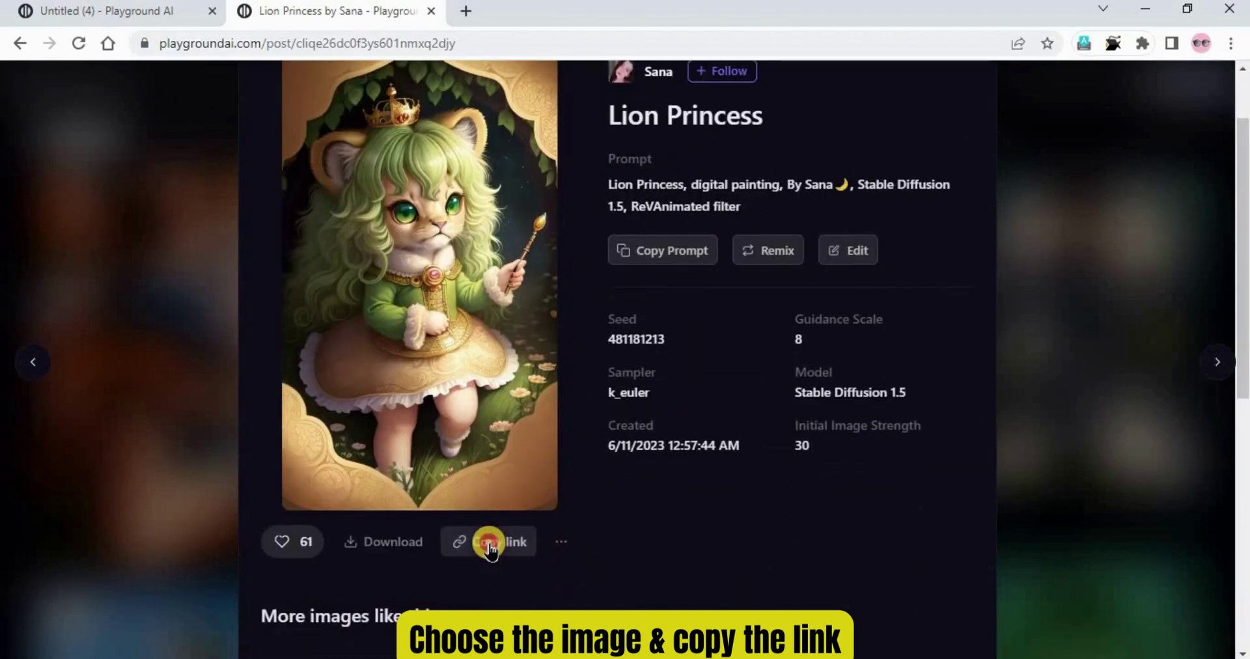
click(65, 12)
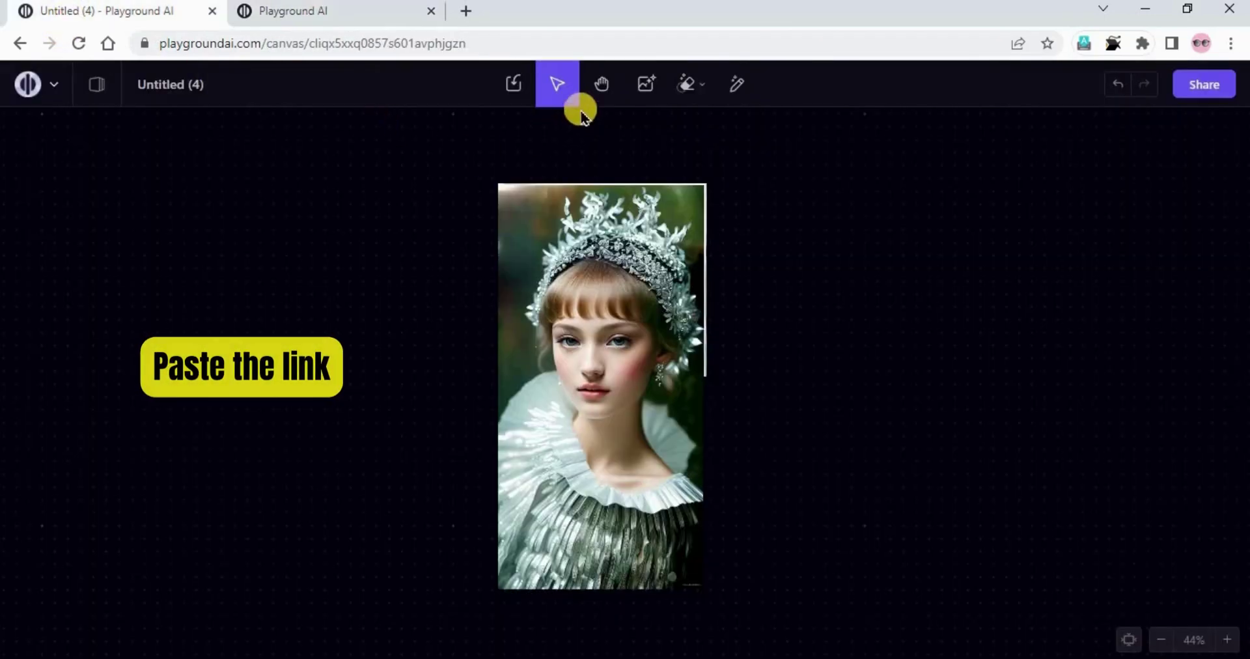
click(509, 89)
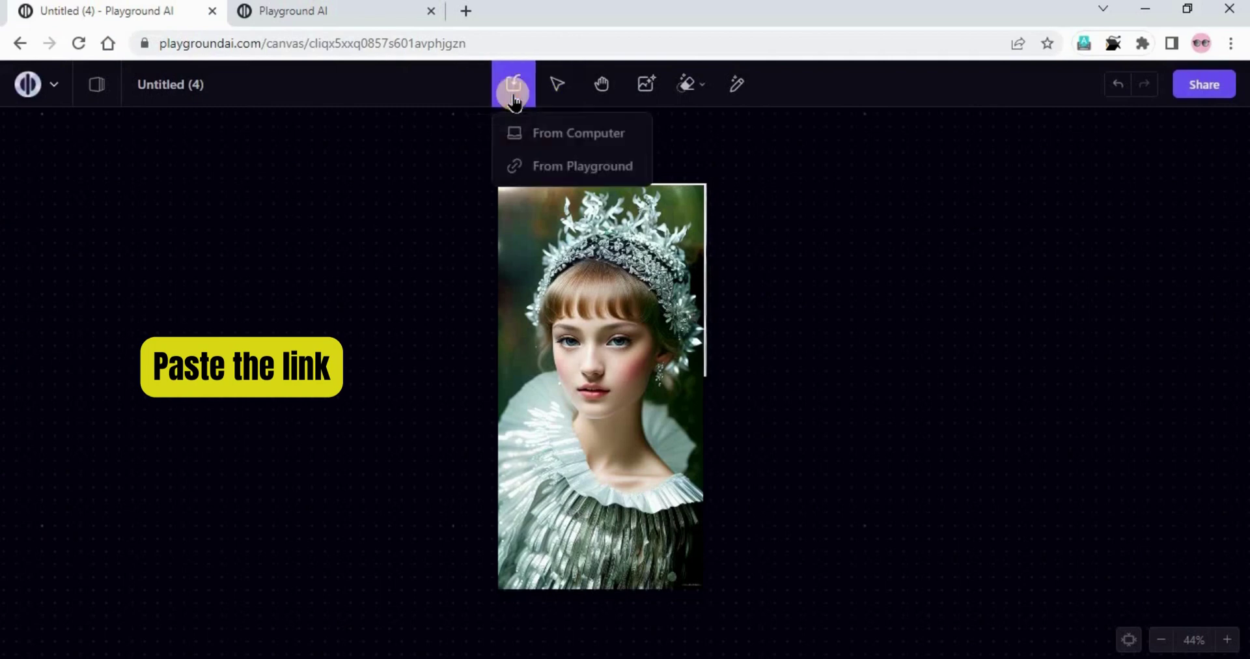
click(575, 171)
text(https://playgroundai.com/post/clqo26dz0f3yx601mnxq2dj)
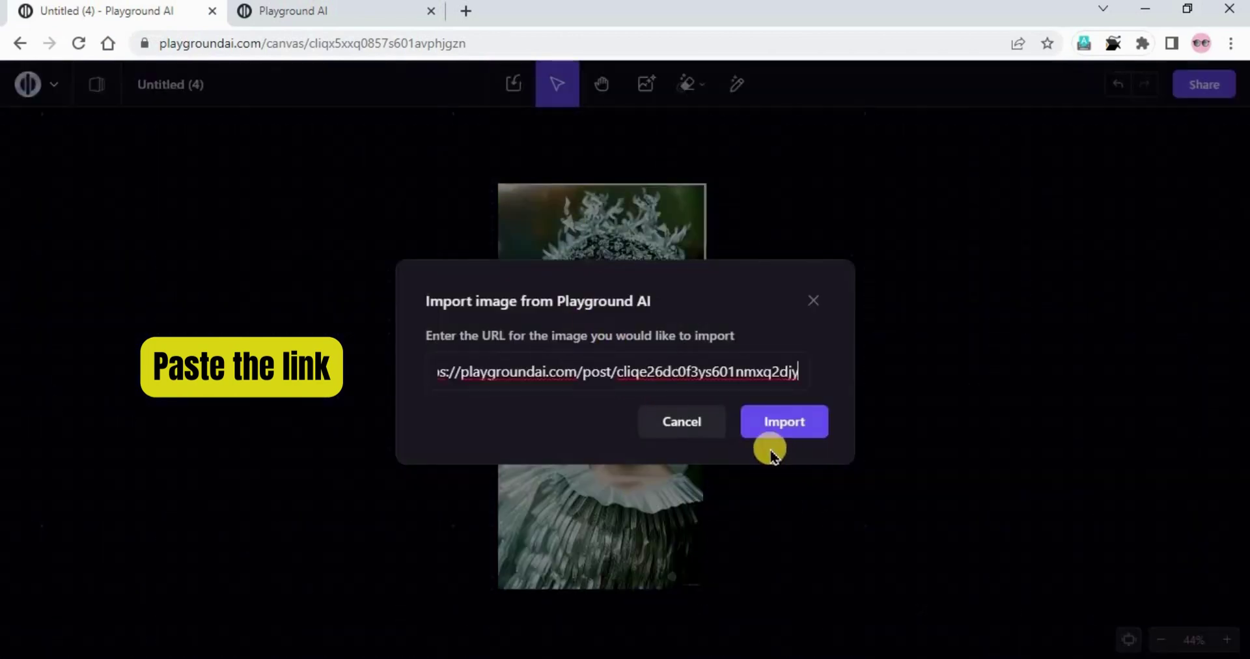
click(779, 416)
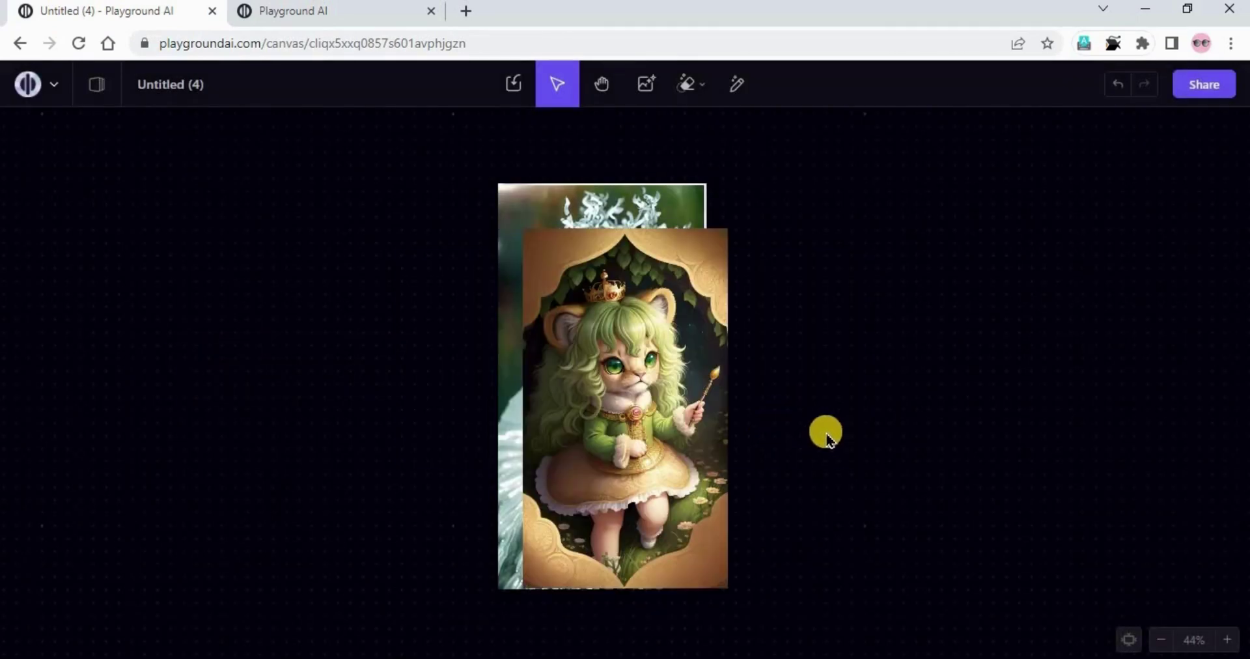
Separate the overlapping images by shifting the Lion Princess up and right and moving the portrait clear to its left
drag(642, 403, 737, 366)
click(790, 387)
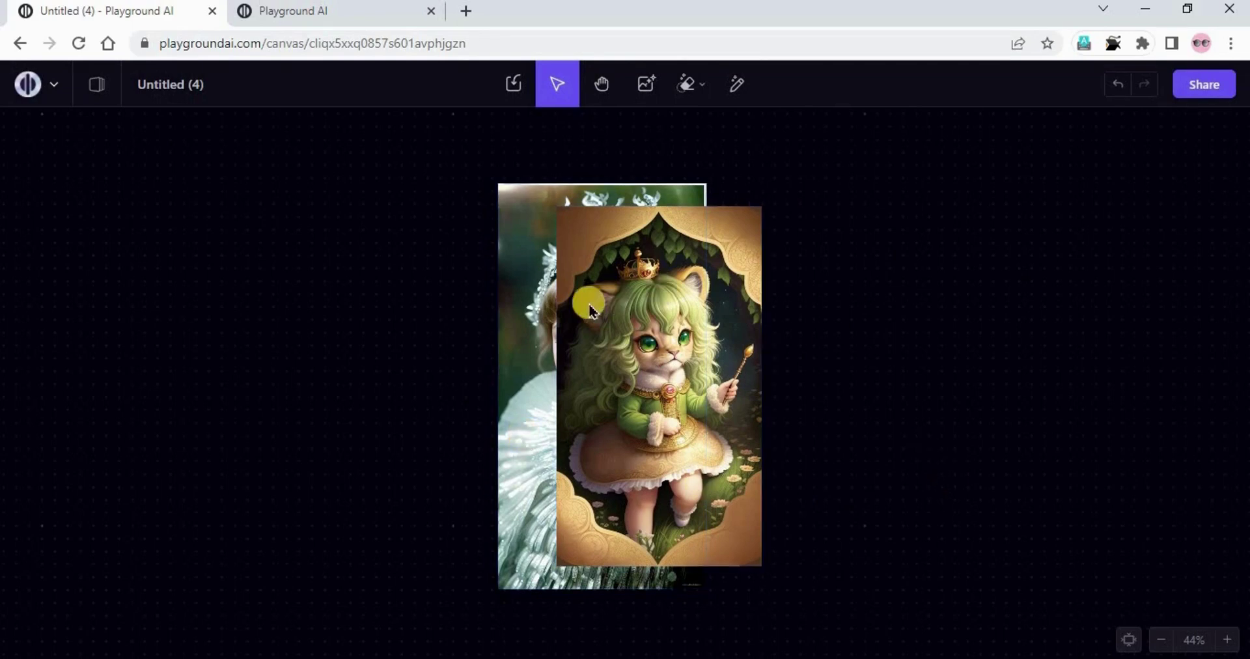
click(514, 333)
drag(515, 333, 319, 335)
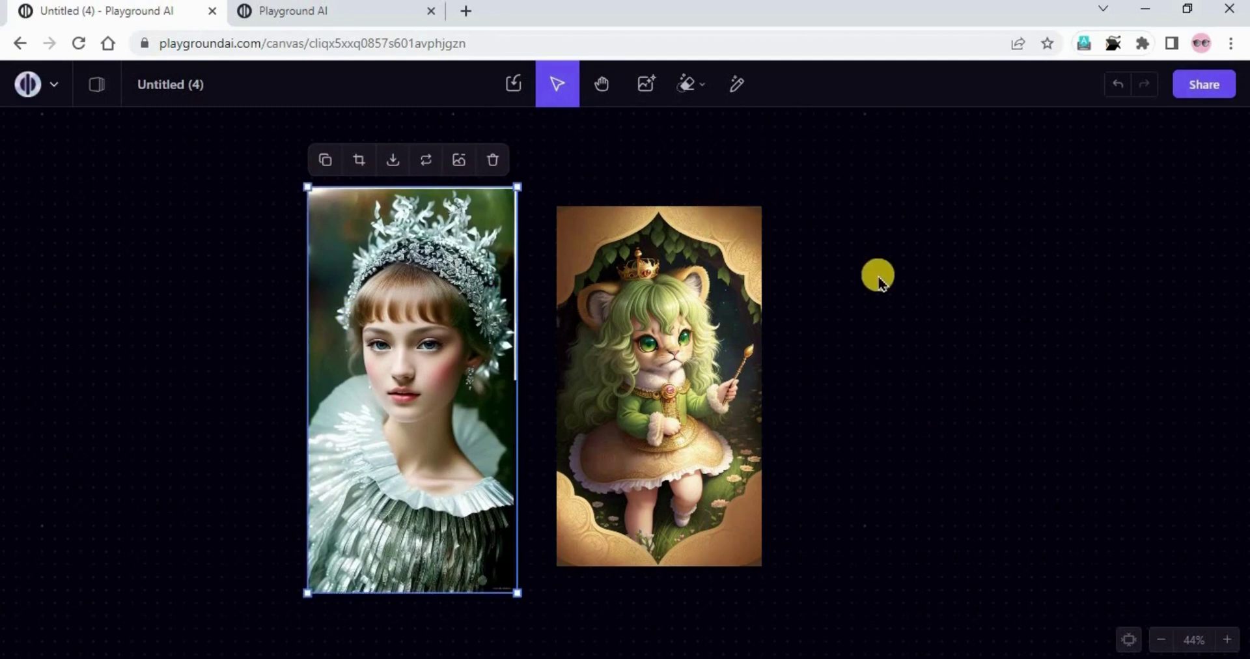